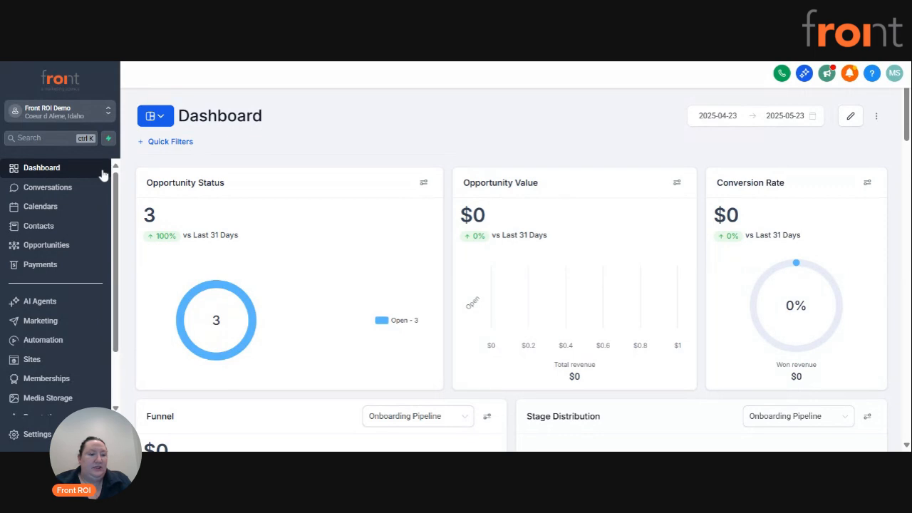
Step: Open the Front ROI Free Website Template 1 site from the account's list of websites
left_click(32, 359)
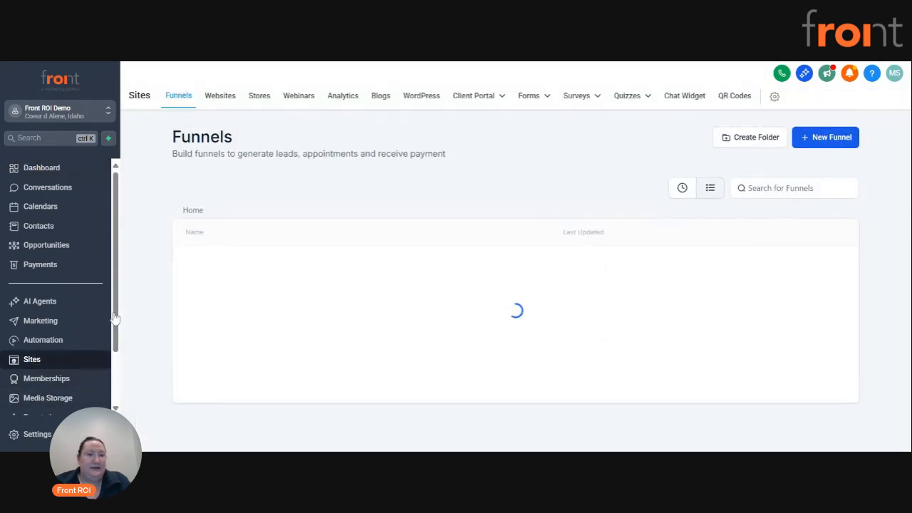
left_click(220, 98)
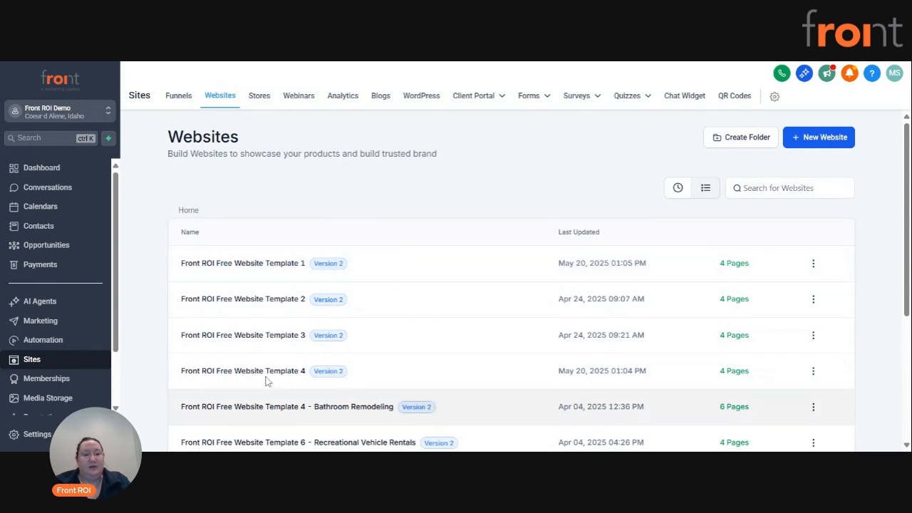
scroll(296, 385, "down", 3)
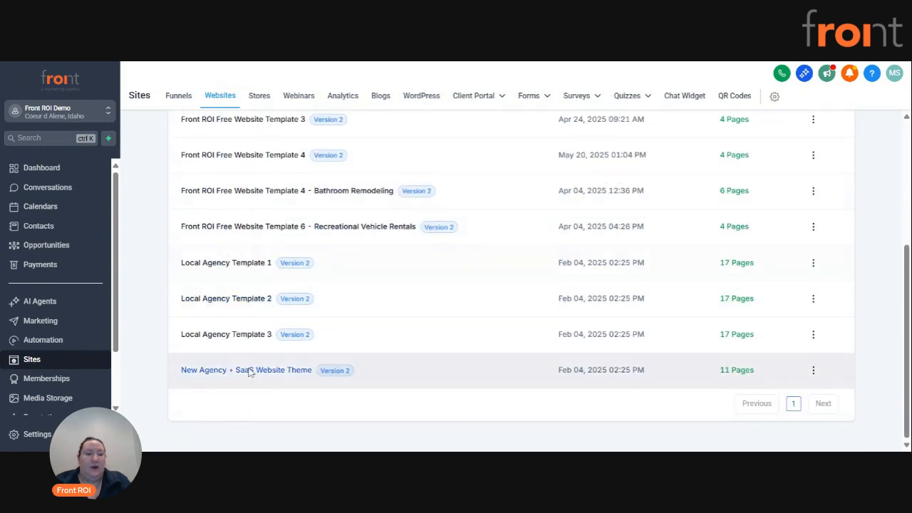
scroll(260, 371, "up", 5)
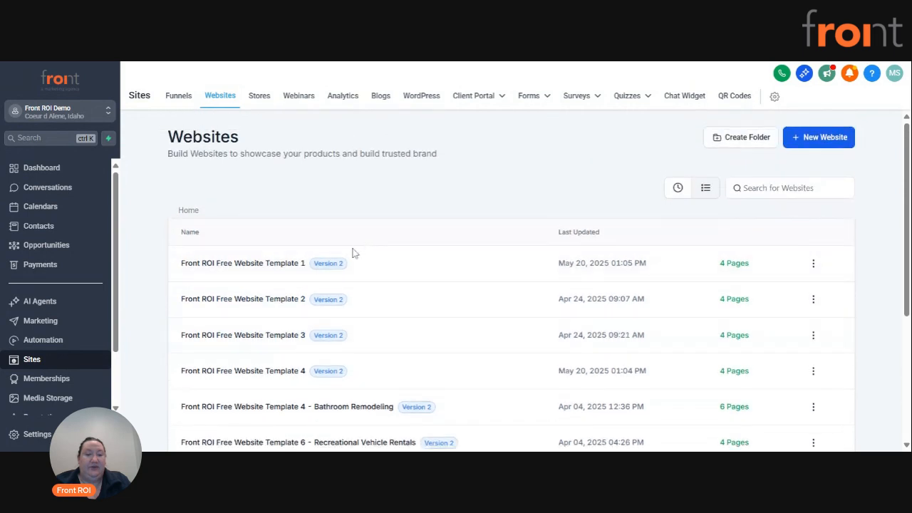
left_click(277, 268)
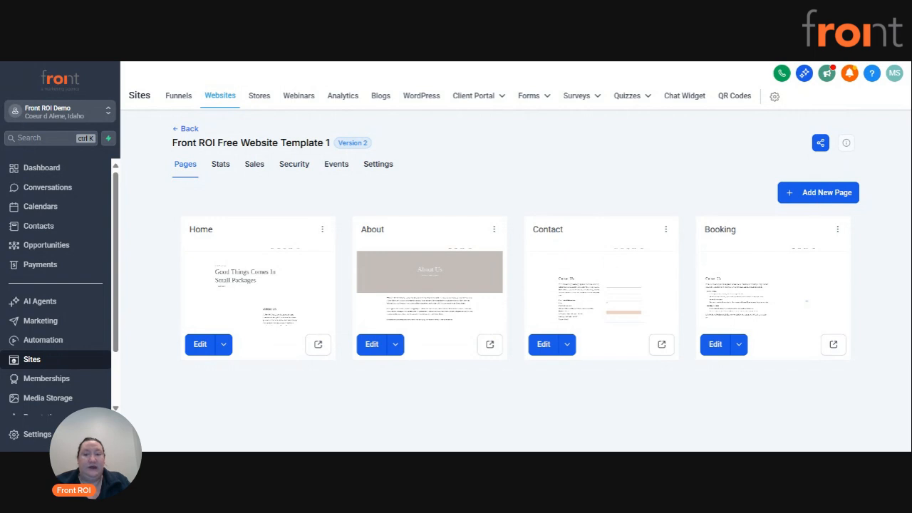
Step: Add a new page named TEST to the website, leaving the path and ClickFunnels URL empty
left_click(821, 200)
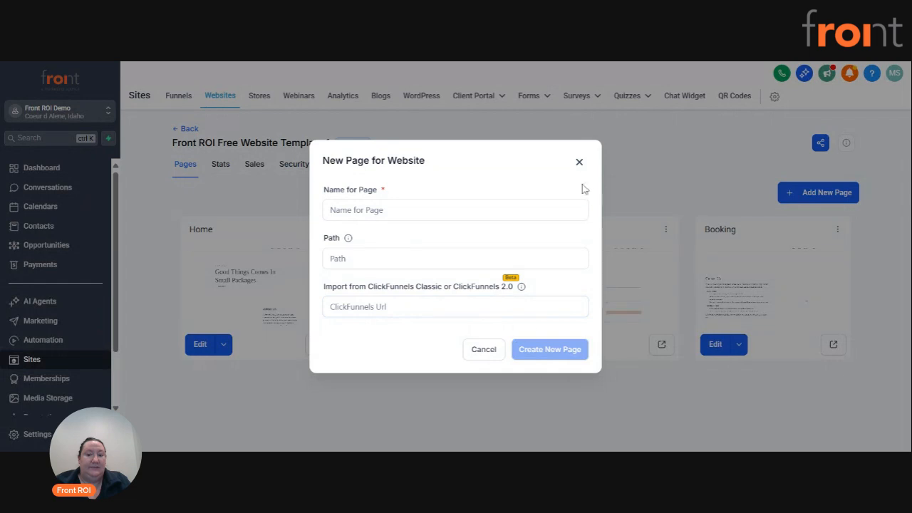
left_click(428, 209)
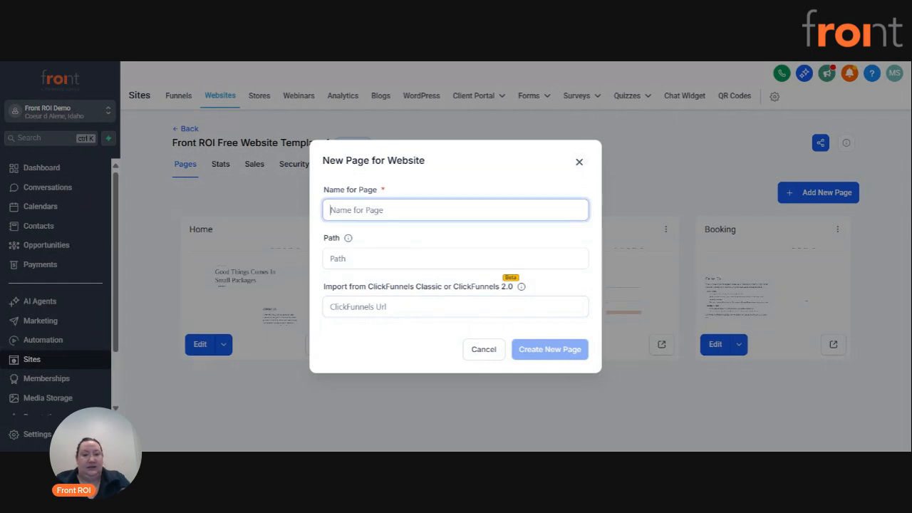
type("TRS")
type("EST")
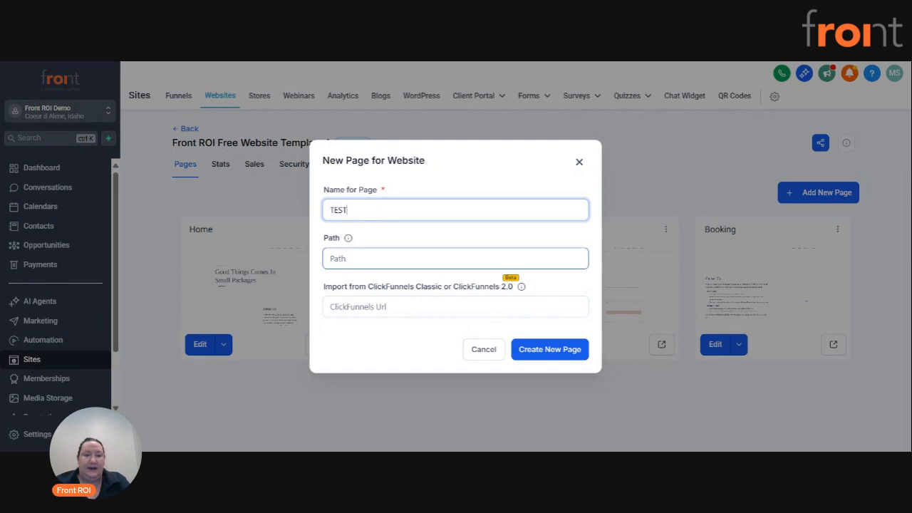
mouse_move(349, 241)
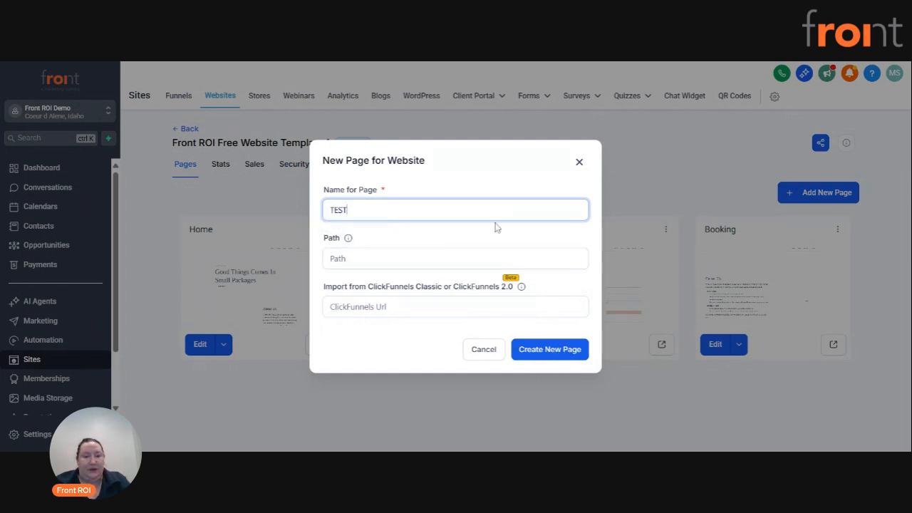
left_click(533, 353)
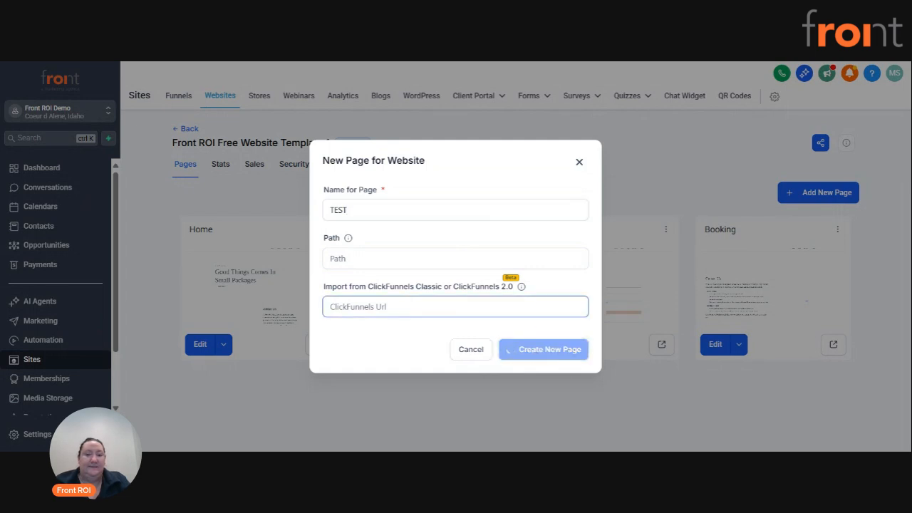
Step: Import the existing Multi Purpose page from the Bathroom Remodeling website template into the TEST page
scroll(342, 342, "down", 2)
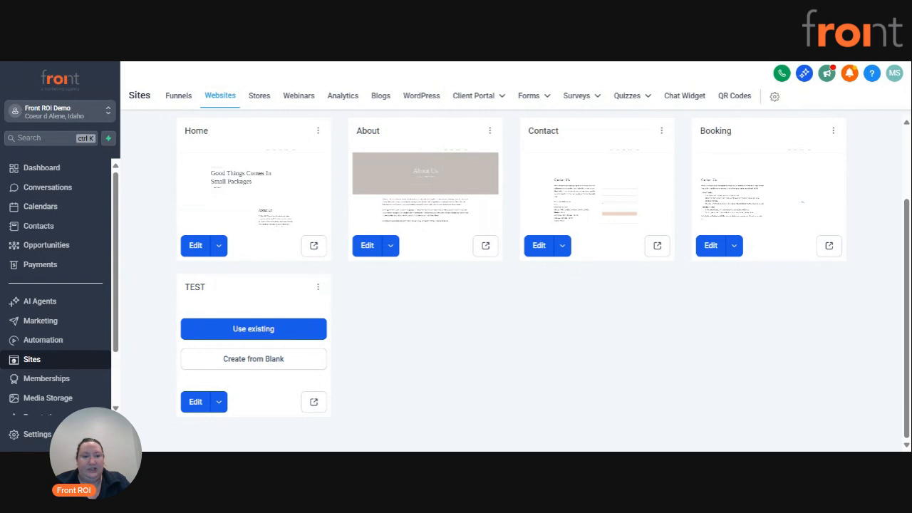
left_click(264, 339)
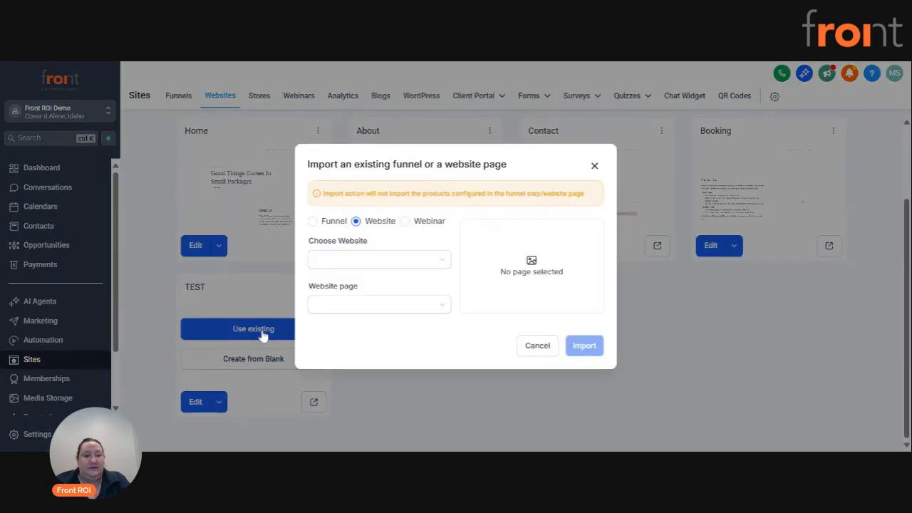
left_click(393, 261)
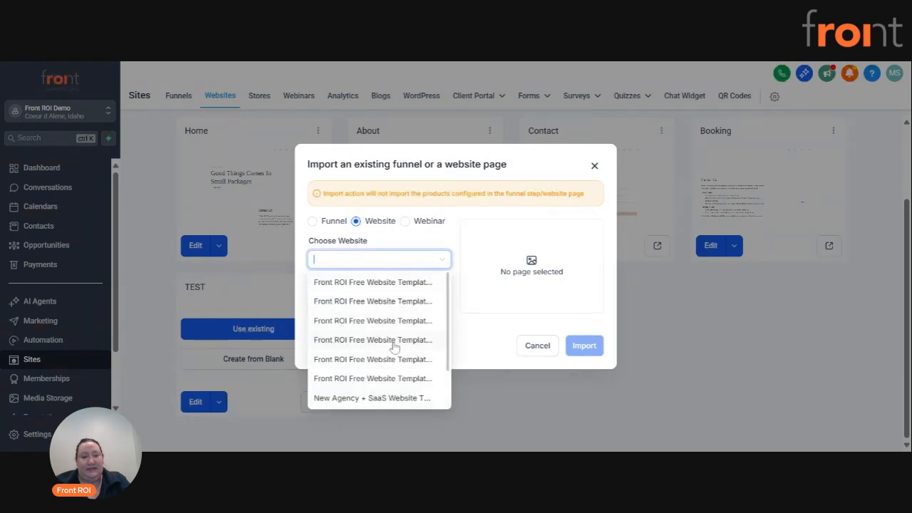
left_click(375, 302)
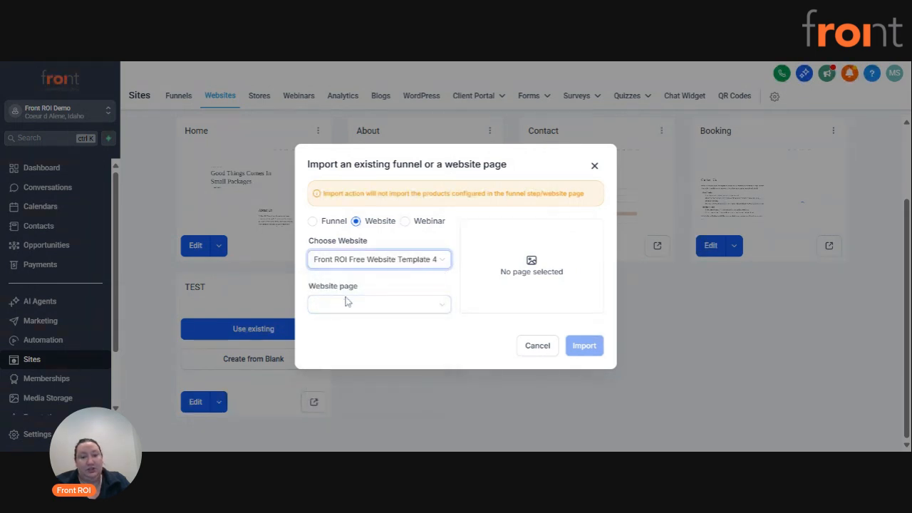
left_click(381, 265)
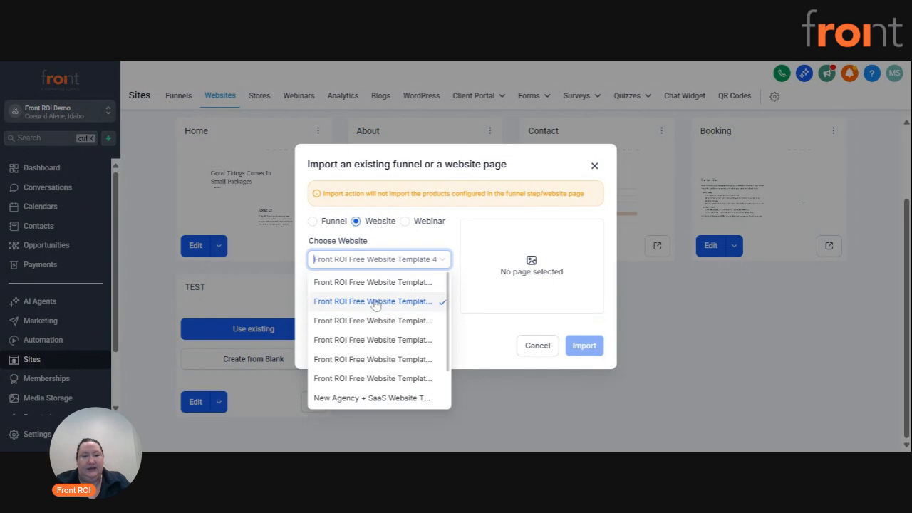
left_click(390, 378)
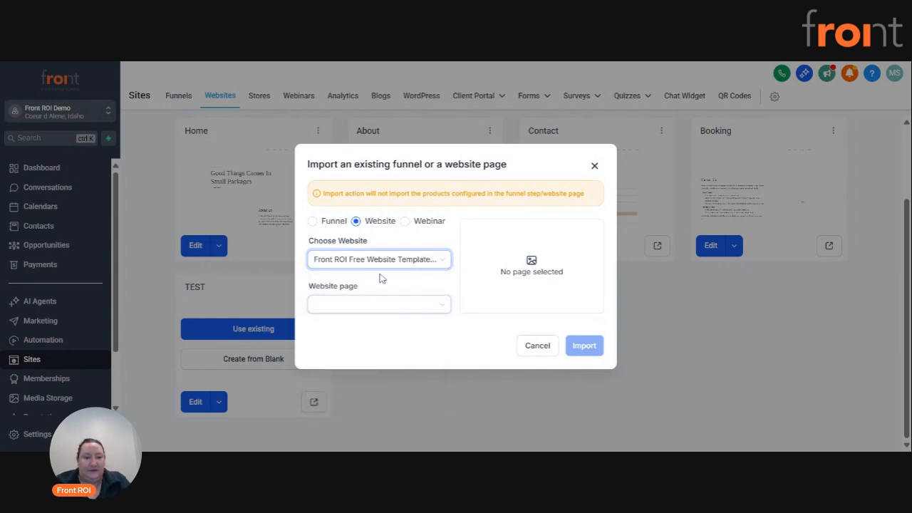
left_click(353, 305)
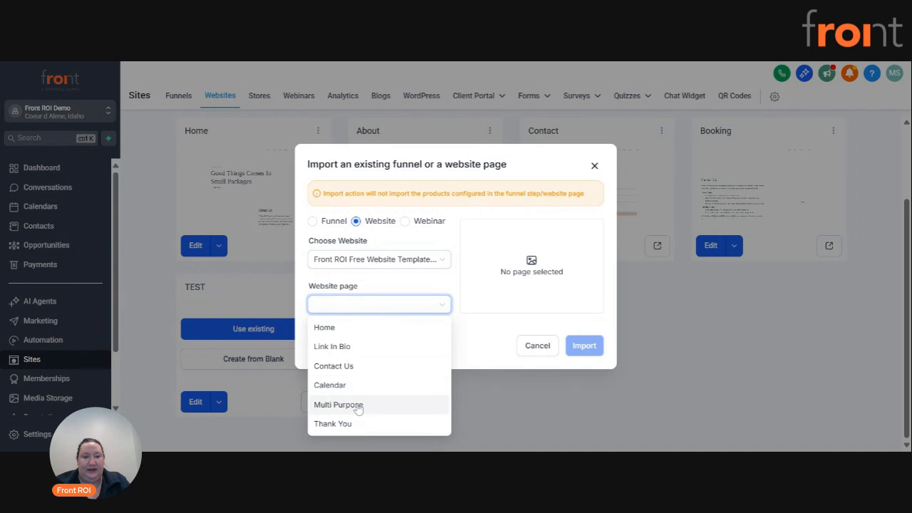
left_click(354, 404)
left_click(582, 347)
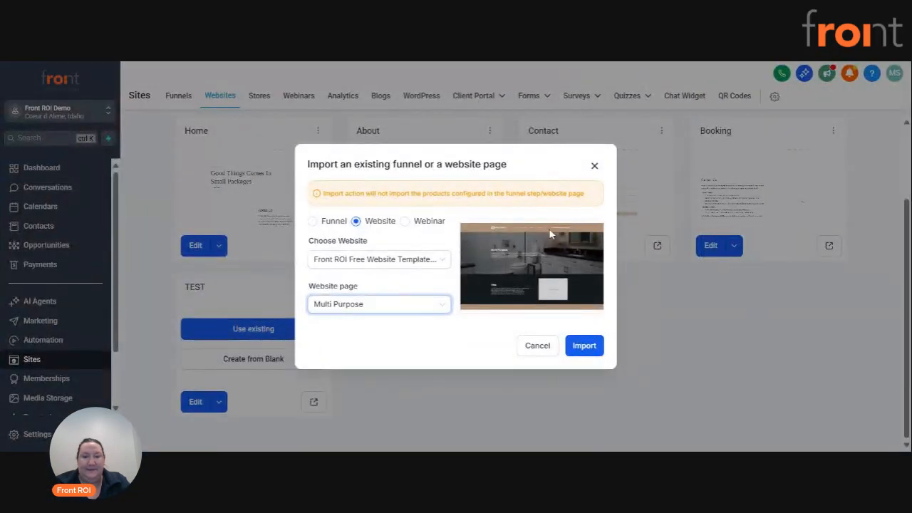
left_click(583, 345)
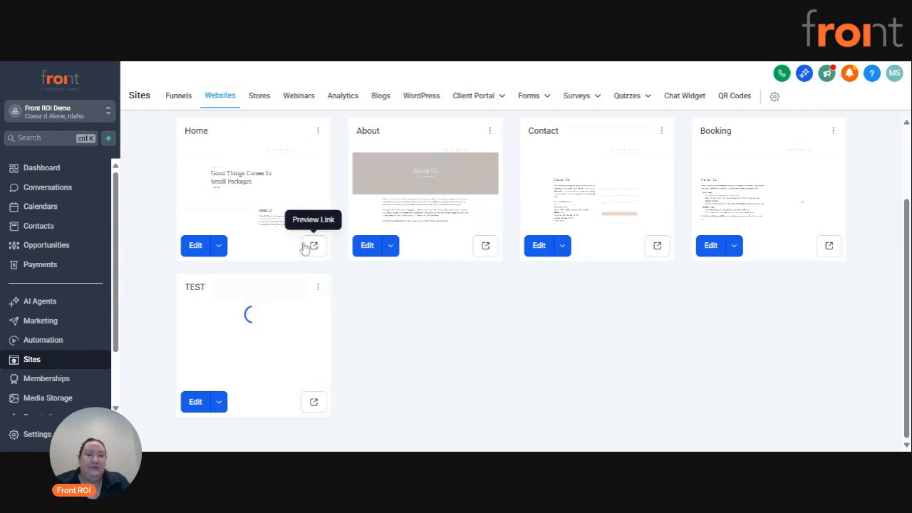
Step: Check the name and path settings of the Home page, and close them without updating
scroll(305, 246, "up", 2)
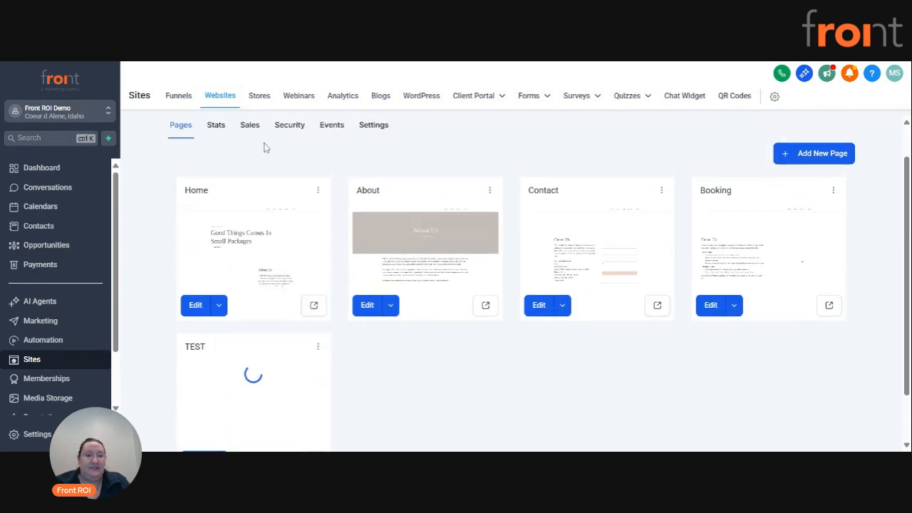
left_click(317, 190)
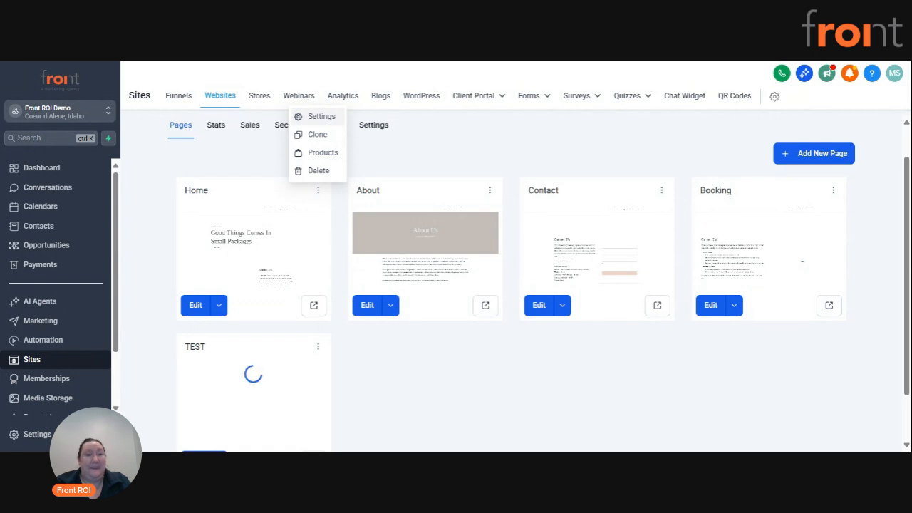
left_click(321, 117)
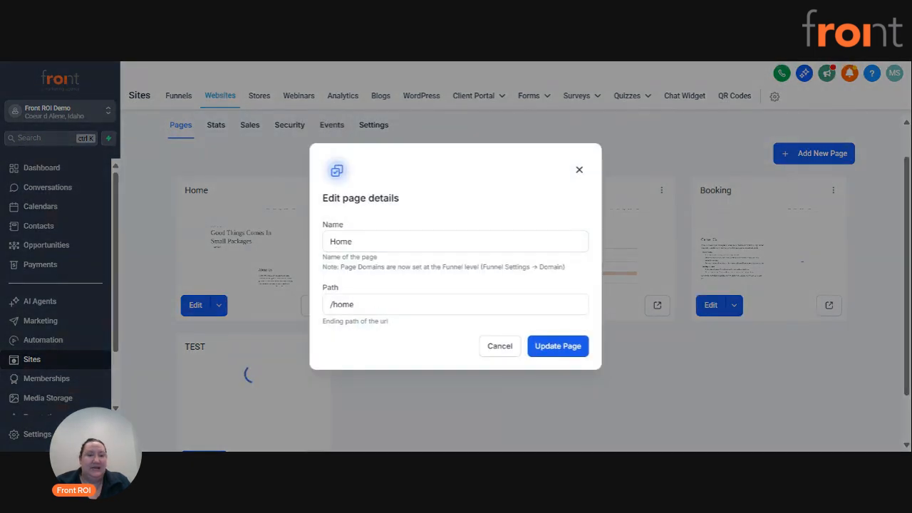
left_click(413, 241)
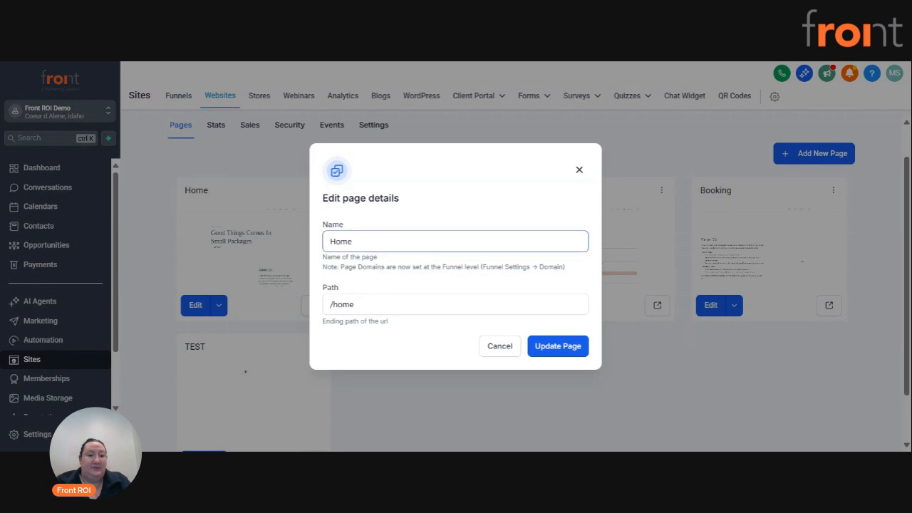
left_click(366, 302)
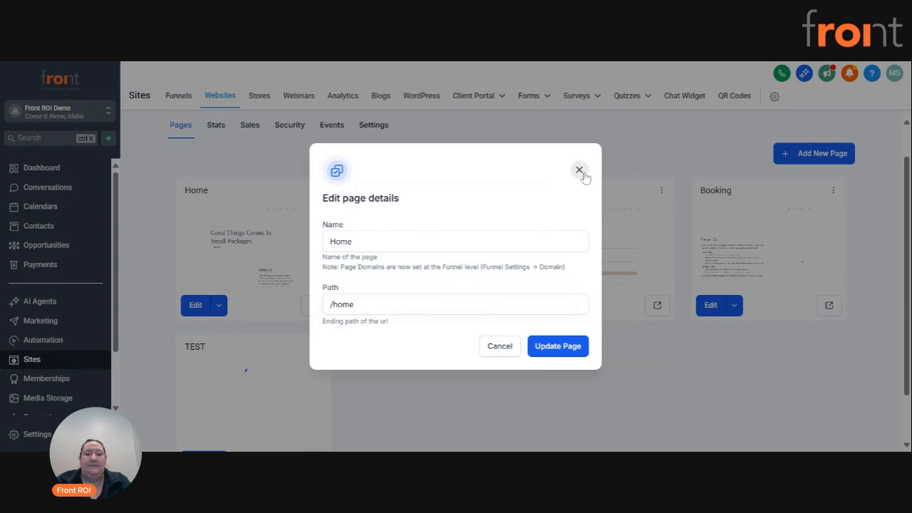
left_click(508, 350)
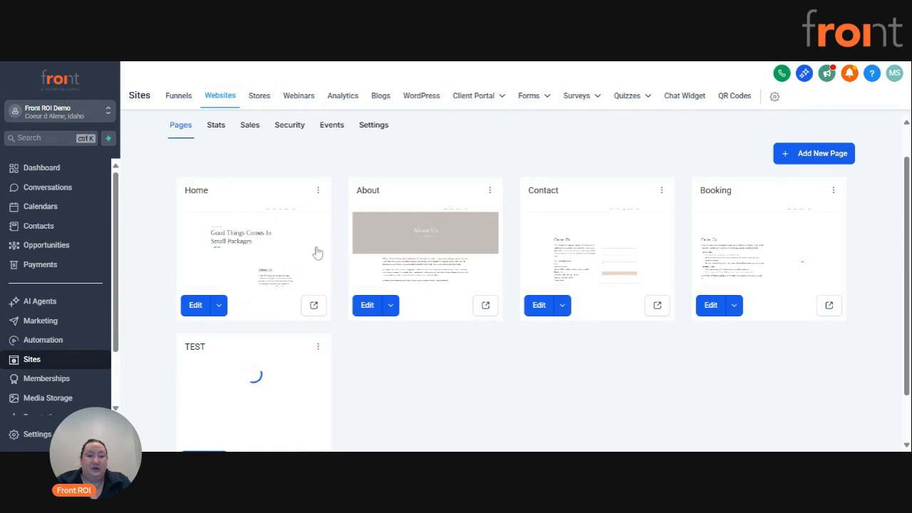
Step: Preview the Home page and open it for editing in the page builder
left_click(314, 306)
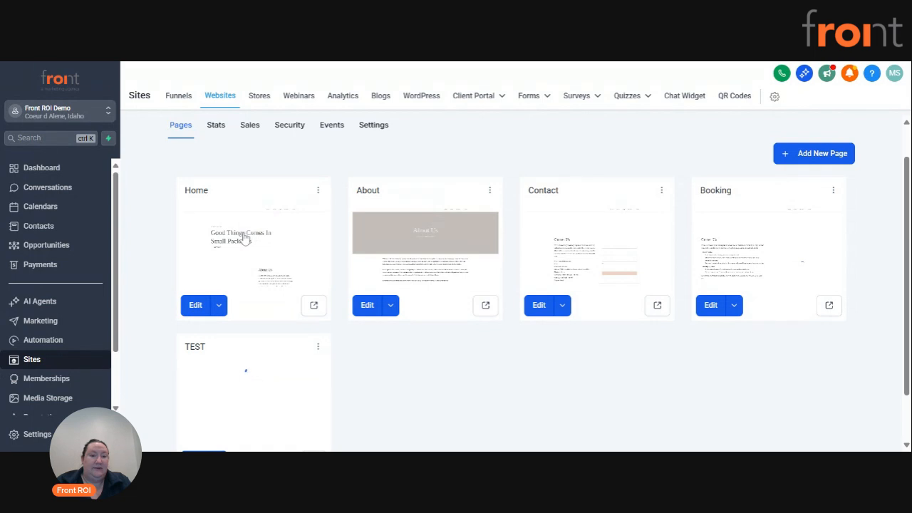
left_click(219, 305)
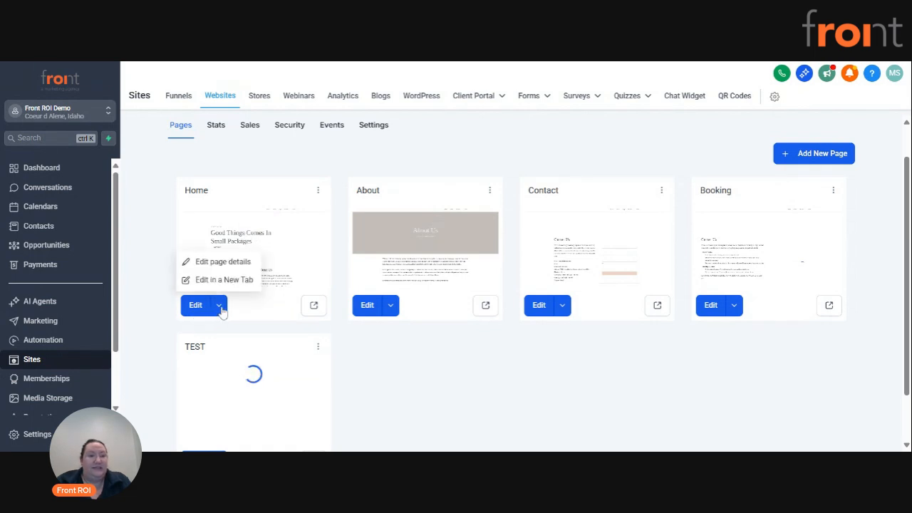
left_click(220, 262)
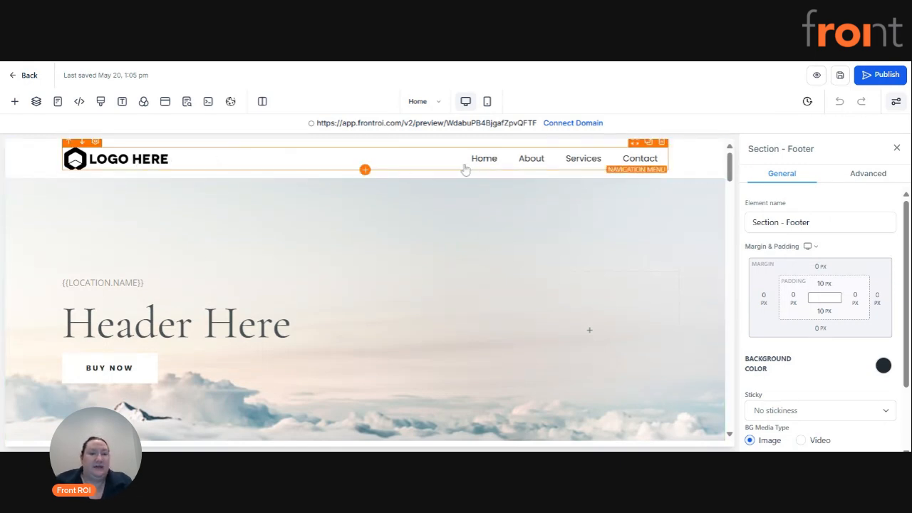
Step: Review the Home page's header and hero area, and browse the section and row layouts available to add
scroll(420, 243, "down", 1)
scroll(502, 203, "up", 1)
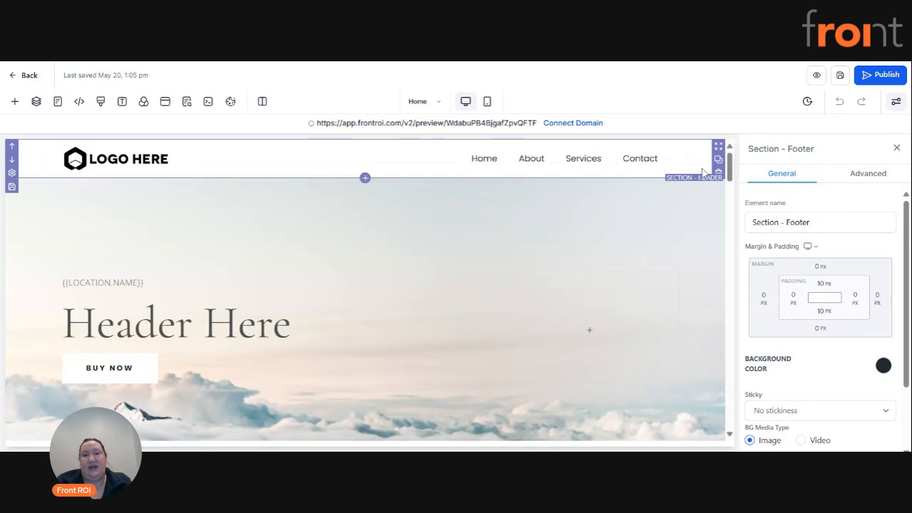
scroll(692, 198, "down", 2)
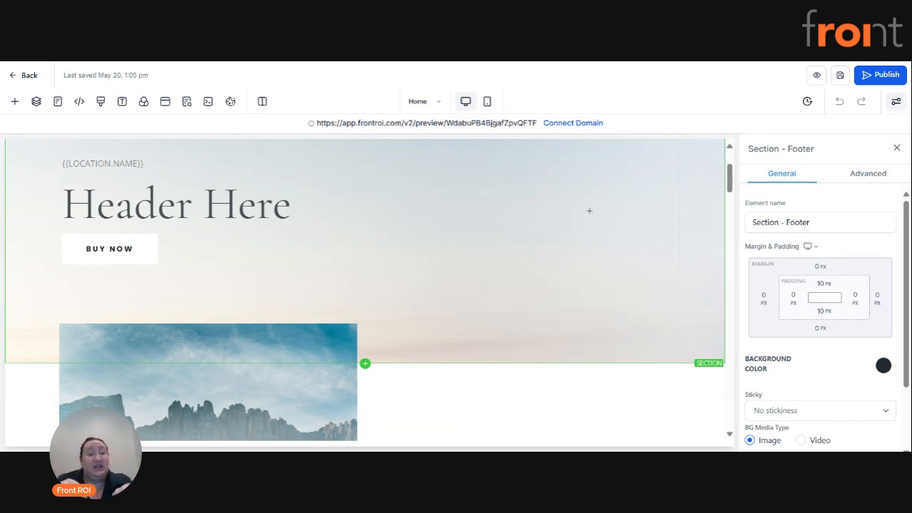
scroll(694, 349, "up", 3)
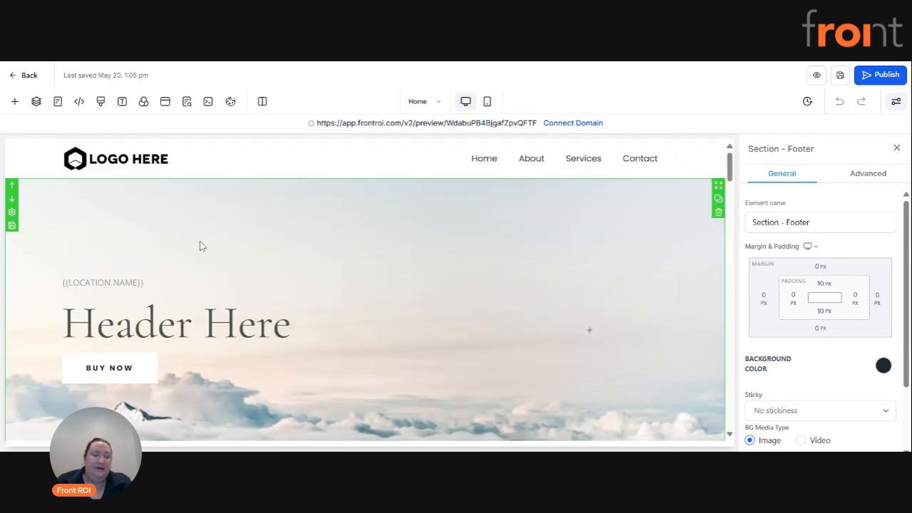
scroll(209, 249, "down", 1)
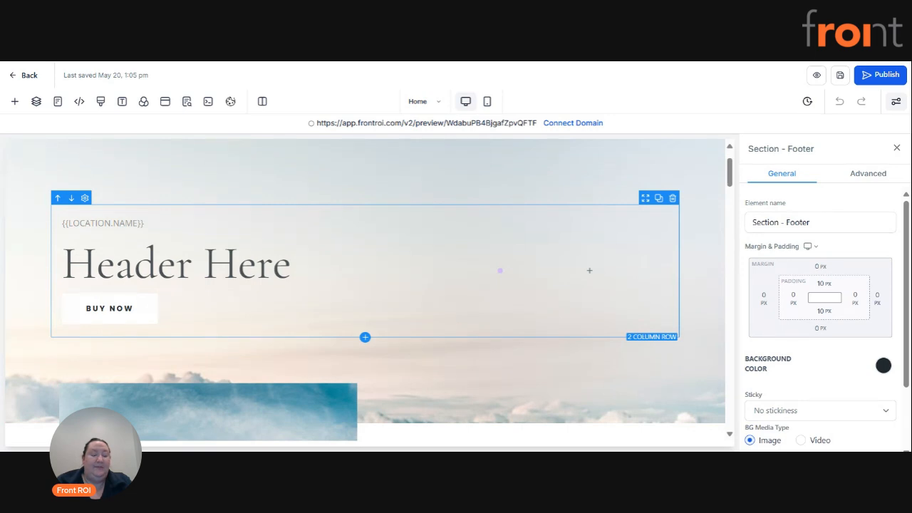
left_click(14, 104)
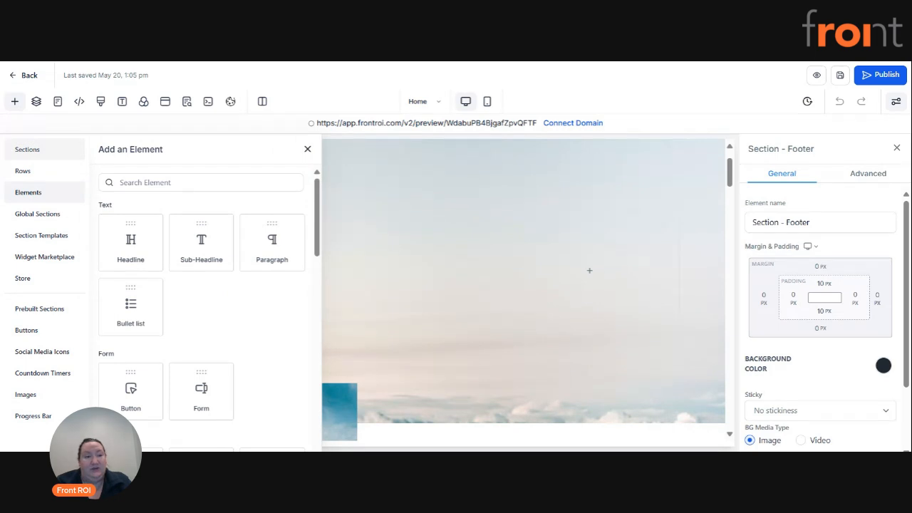
left_click(33, 152)
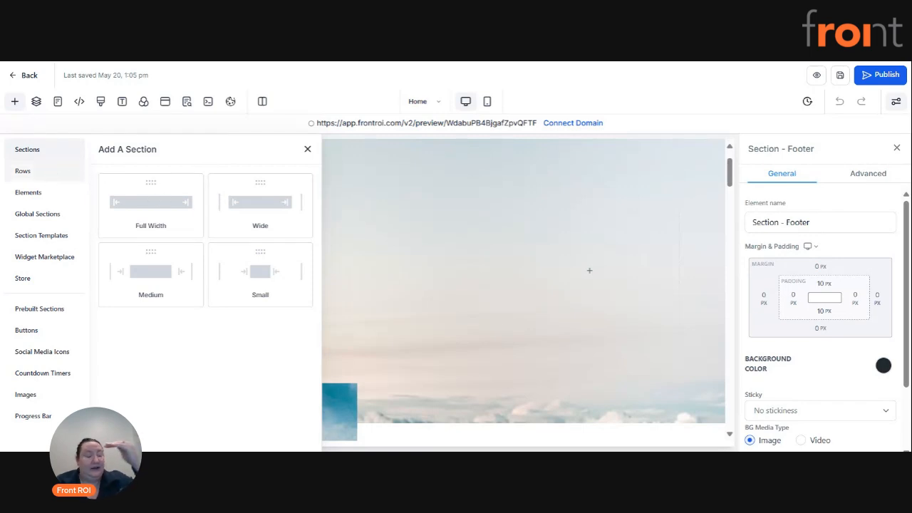
left_click(50, 175)
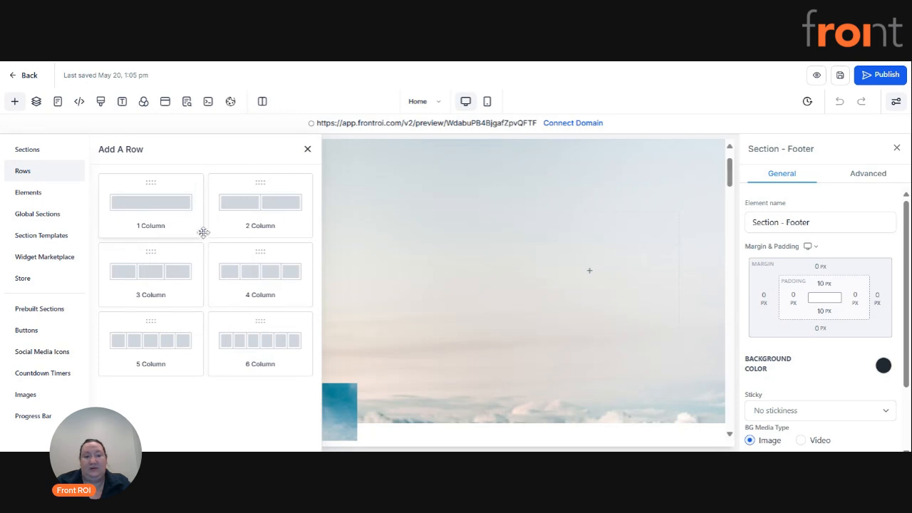
Step: Add a Calendar element to the empty second column of the hero row and assign the Sales Calendar to it
left_click(308, 150)
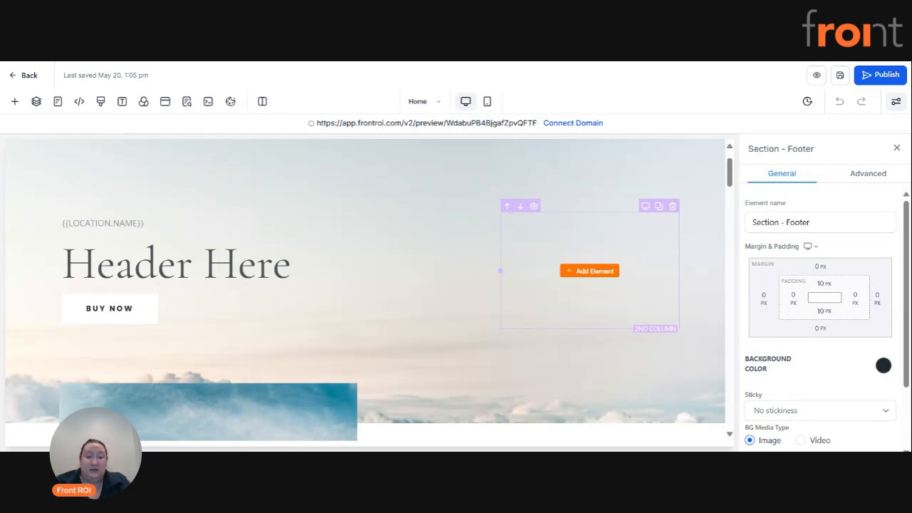
left_click(597, 272)
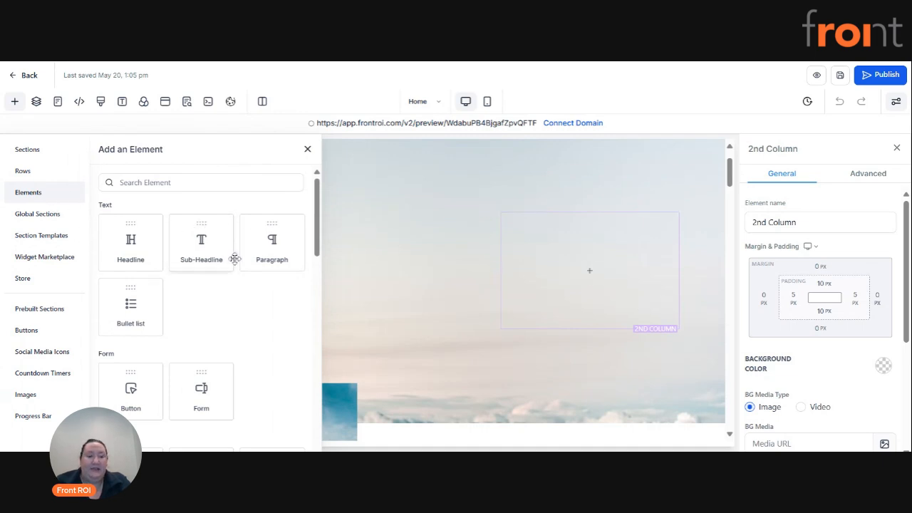
scroll(235, 259, "down", 5)
scroll(234, 265, "down", 4)
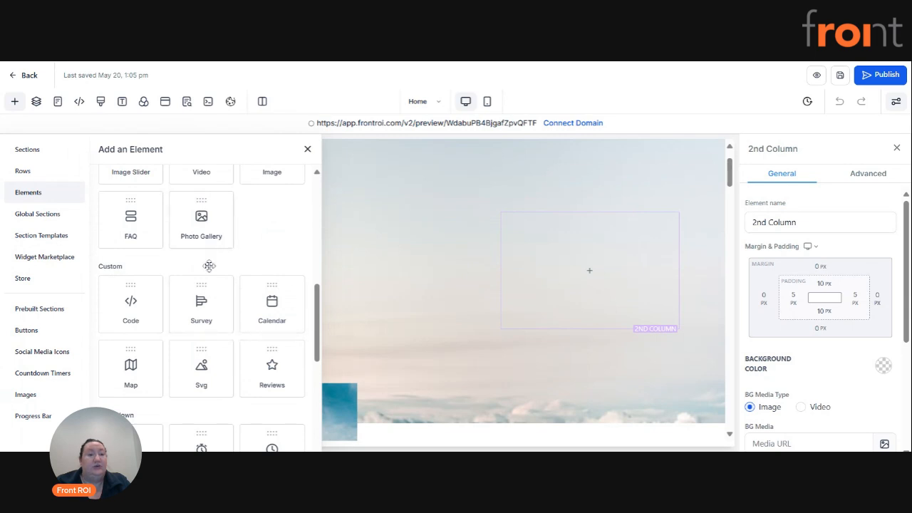
scroll(271, 250, "down", 4)
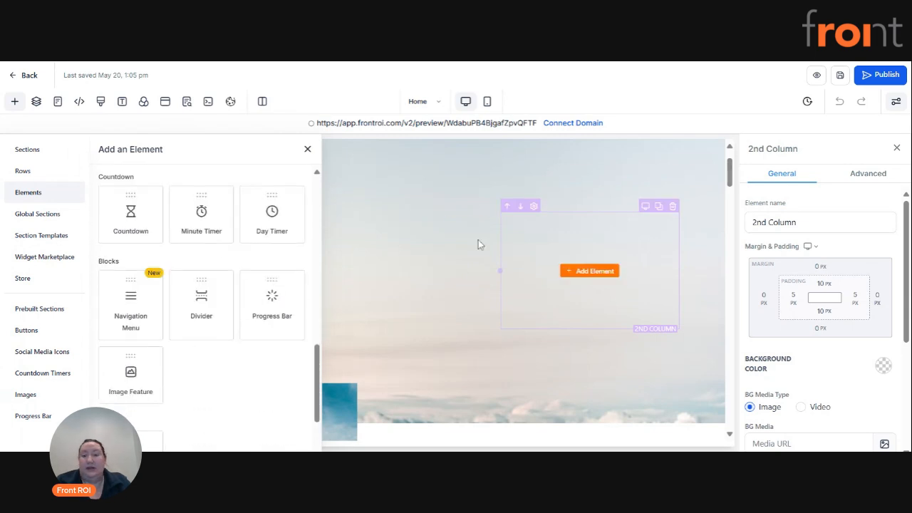
scroll(241, 274, "up", 2)
scroll(274, 238, "up", 1)
left_click_drag(268, 243, 589, 277)
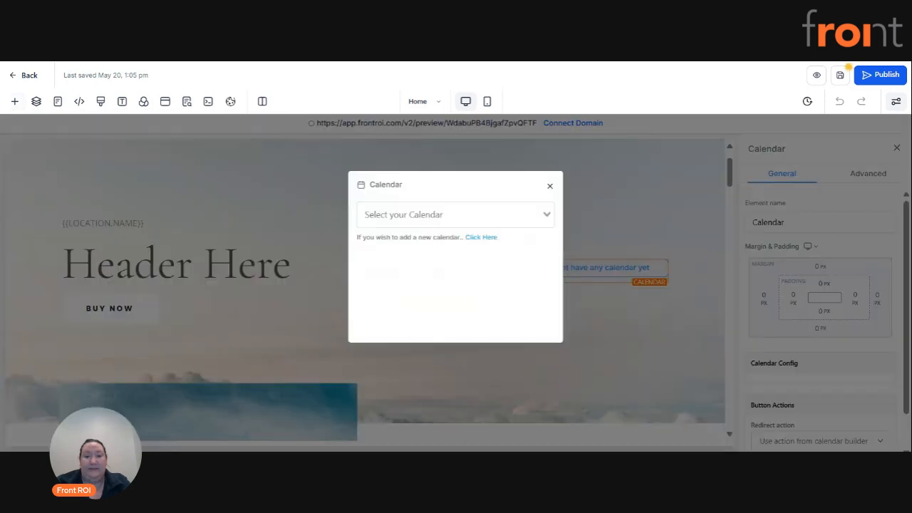
left_click(420, 215)
left_click(389, 251)
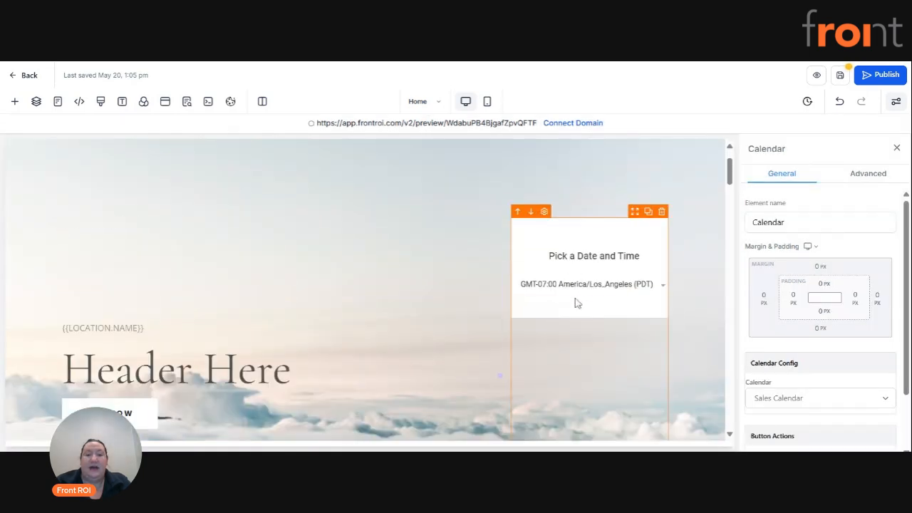
Step: Widen the hero row's calendar column to about half of the row's width and check the resulting layout
scroll(579, 303, "down", 2)
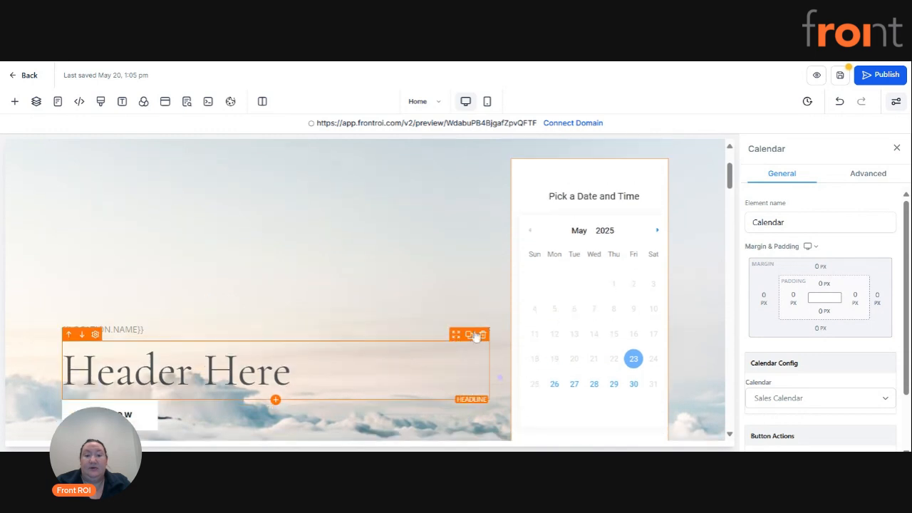
left_click_drag(501, 377, 382, 315)
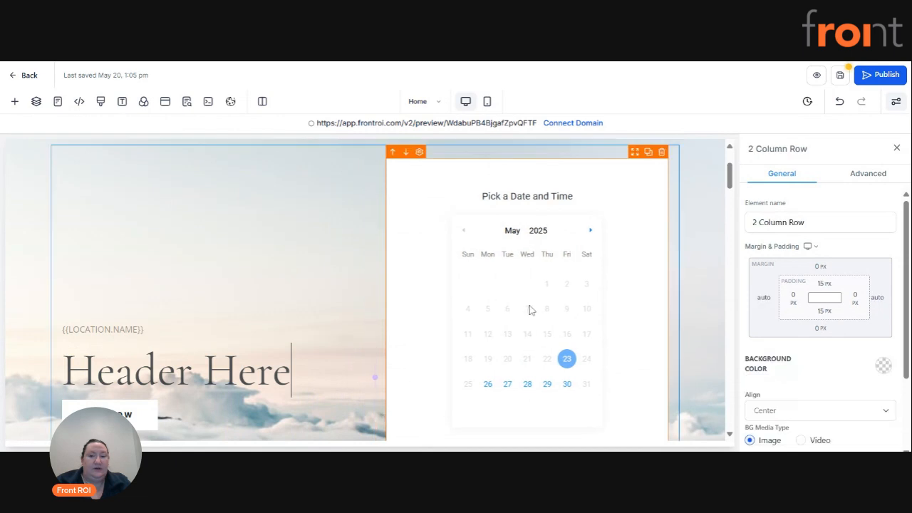
scroll(572, 305, "down", 2)
scroll(568, 312, "up", 2)
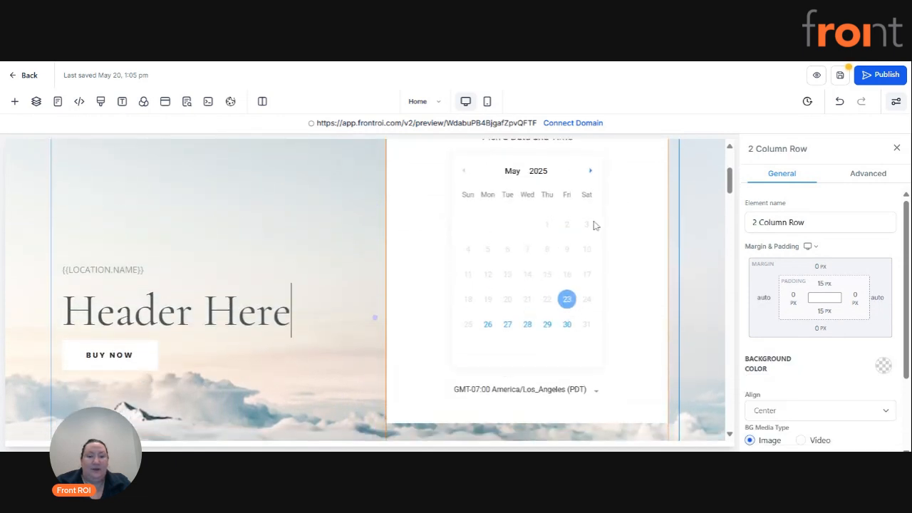
scroll(542, 252, "up", 1)
scroll(321, 261, "up", 1)
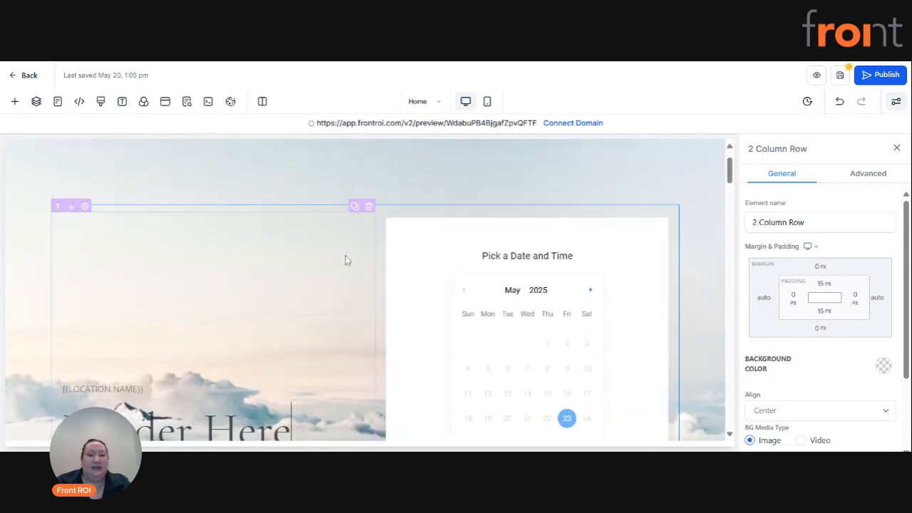
scroll(579, 312, "down", 5)
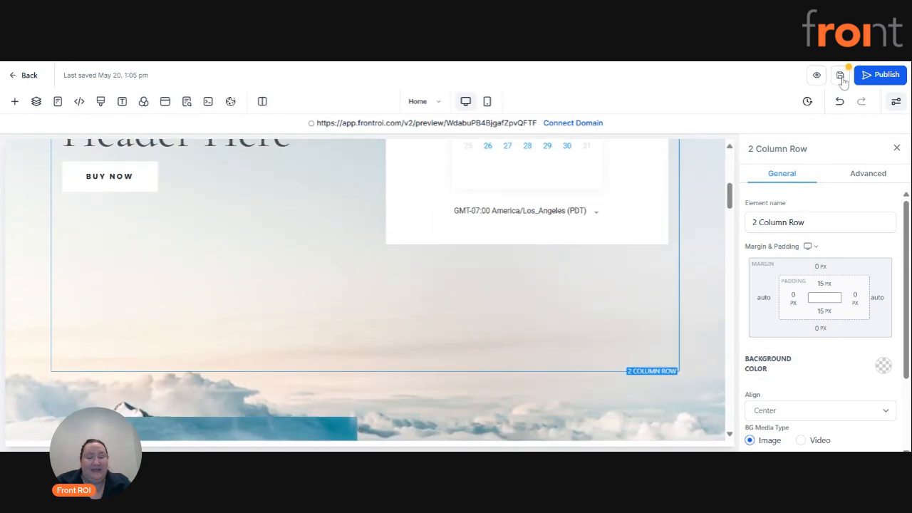
Step: Save the Home page, and look at its SEO meta data settings before closing them
left_click(187, 101)
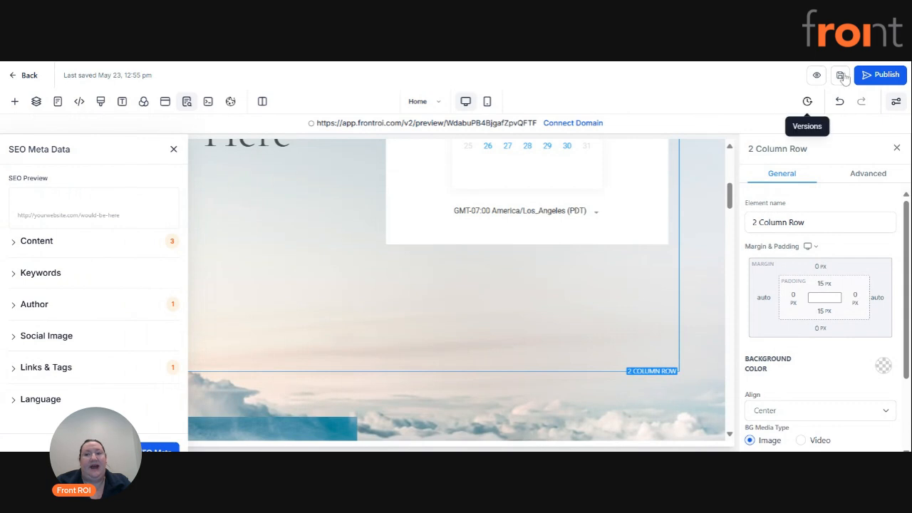
mouse_move(373, 374)
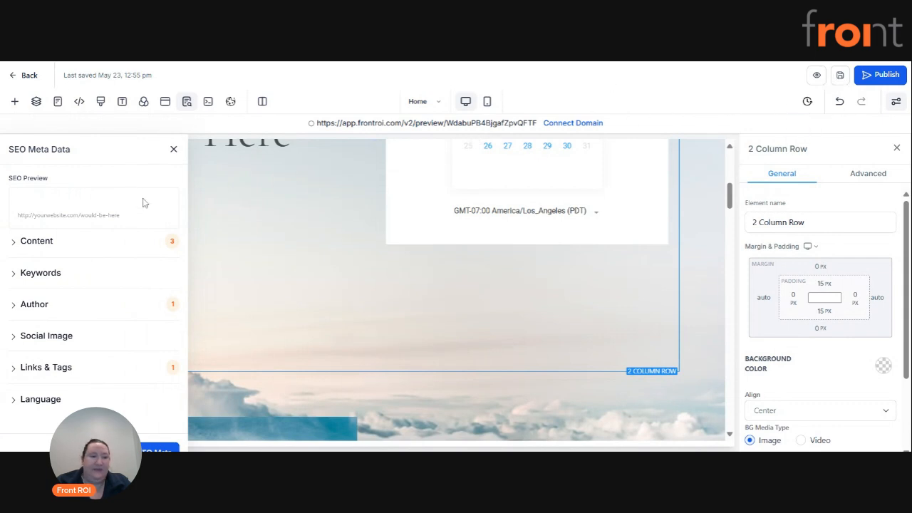
left_click(173, 149)
Step: Duplicate the "Header Here" headline in the hero row's first column
scroll(396, 264, "up", 3)
scroll(314, 256, "up", 1)
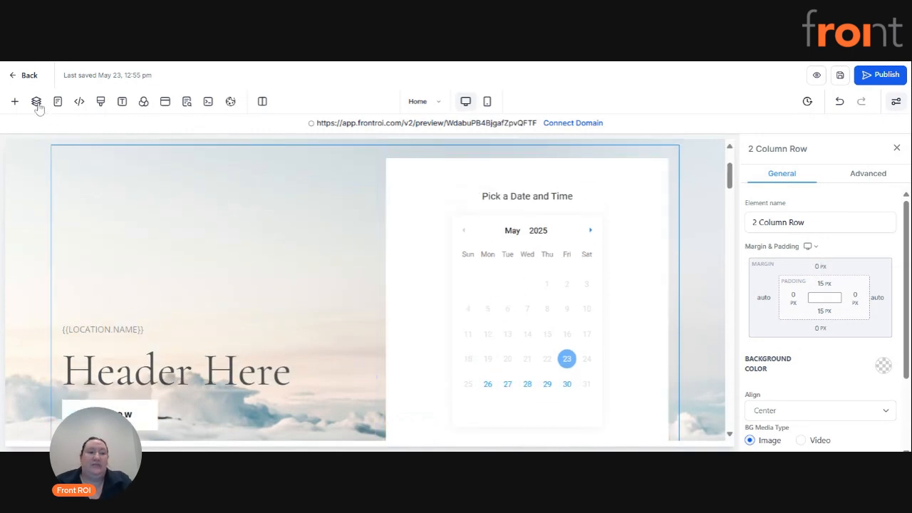
scroll(249, 226, "down", 5)
scroll(251, 240, "up", 3)
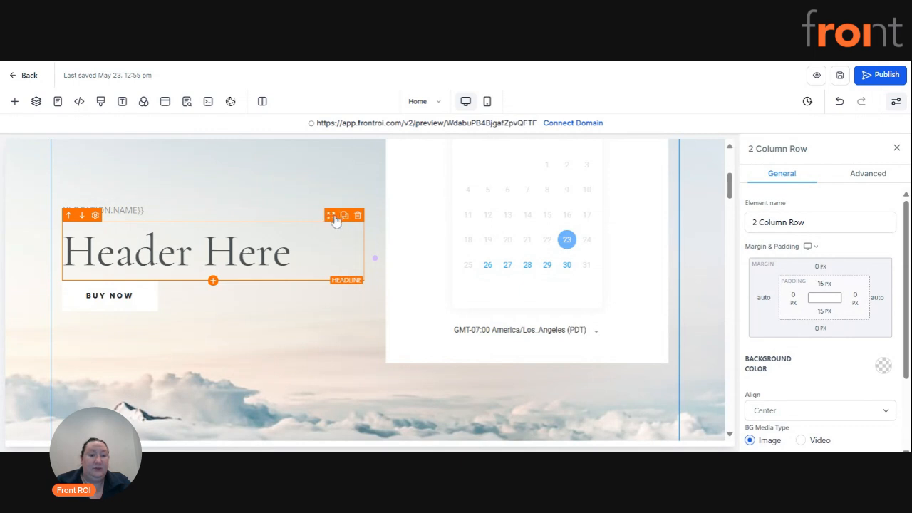
left_click_drag(331, 218, 332, 269)
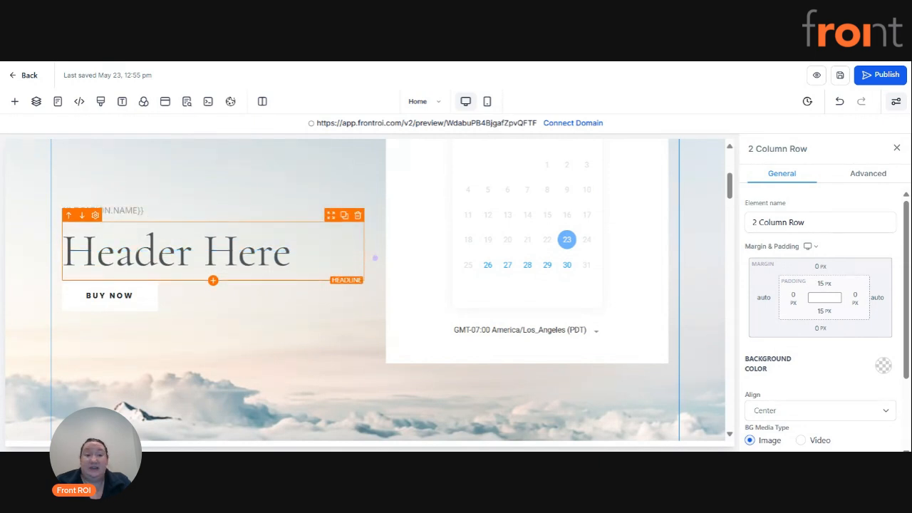
left_click(344, 216)
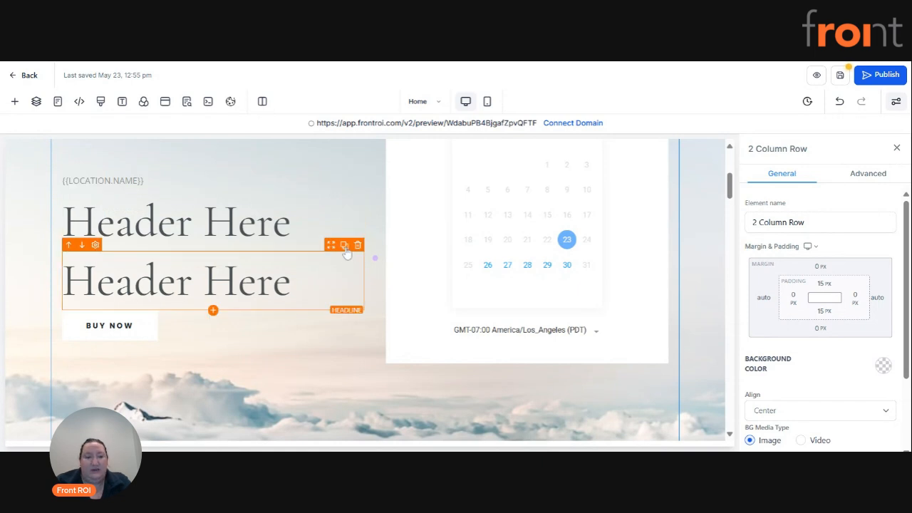
Step: Set the lower "Header Here" headline's opacity to Heavy Fade and its letter spacing to 2px
left_click(95, 245)
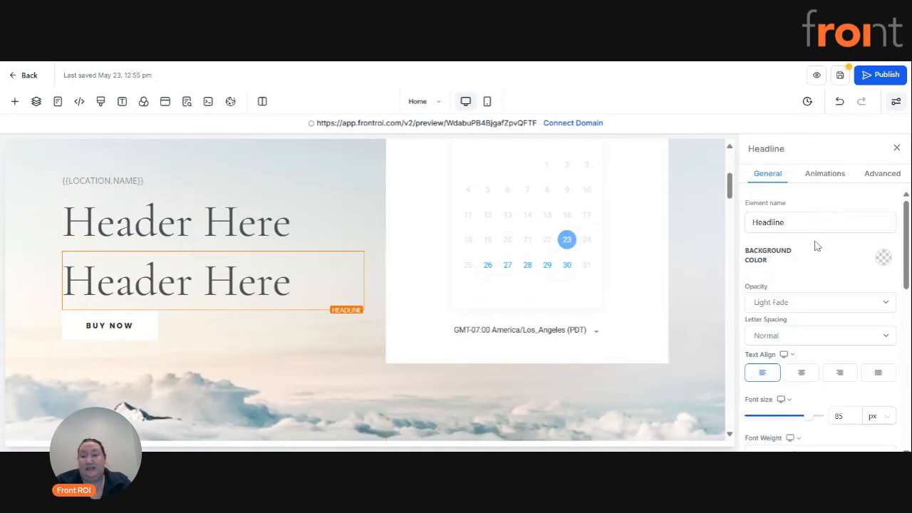
scroll(818, 249, "down", 1)
scroll(812, 244, "down", 1)
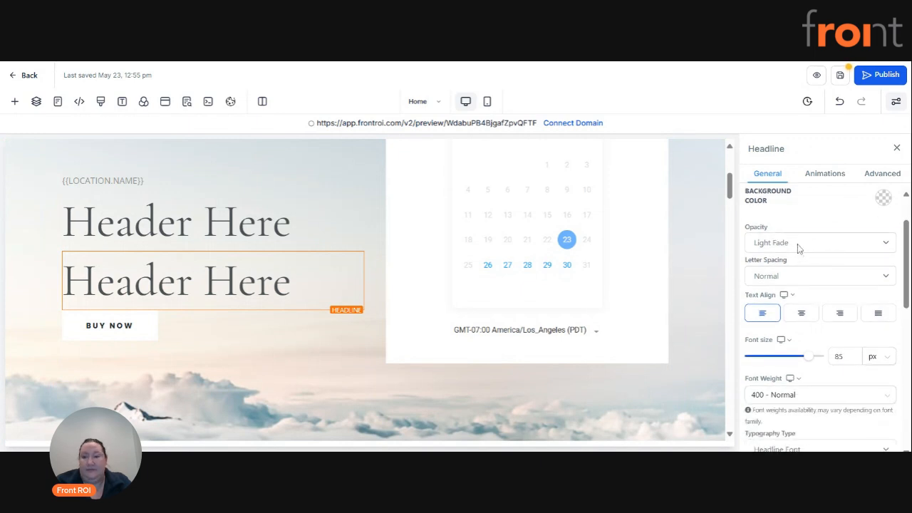
left_click(803, 262)
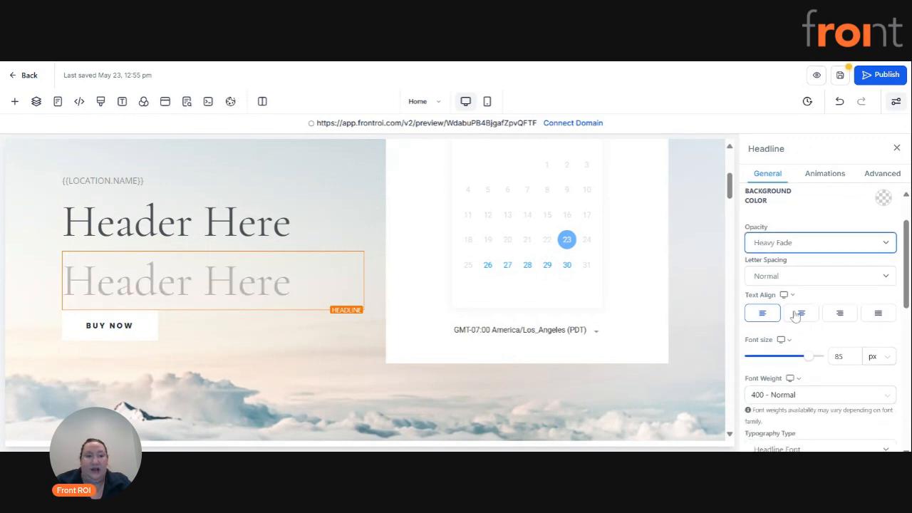
left_click(801, 282)
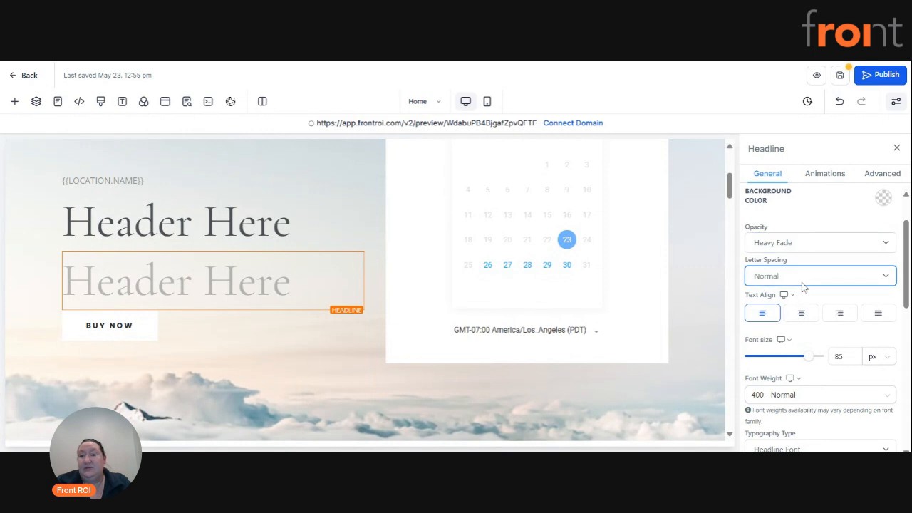
left_click(794, 329)
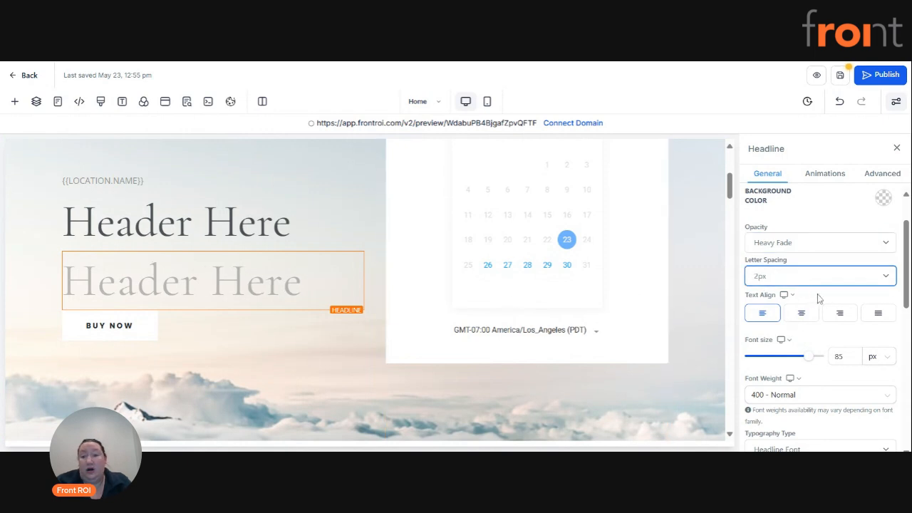
Step: Center the lower headline's text, and set its font weight to 600 - Semi-Bold and its font size to 99 px
scroll(816, 298, "down", 1)
left_click(803, 253)
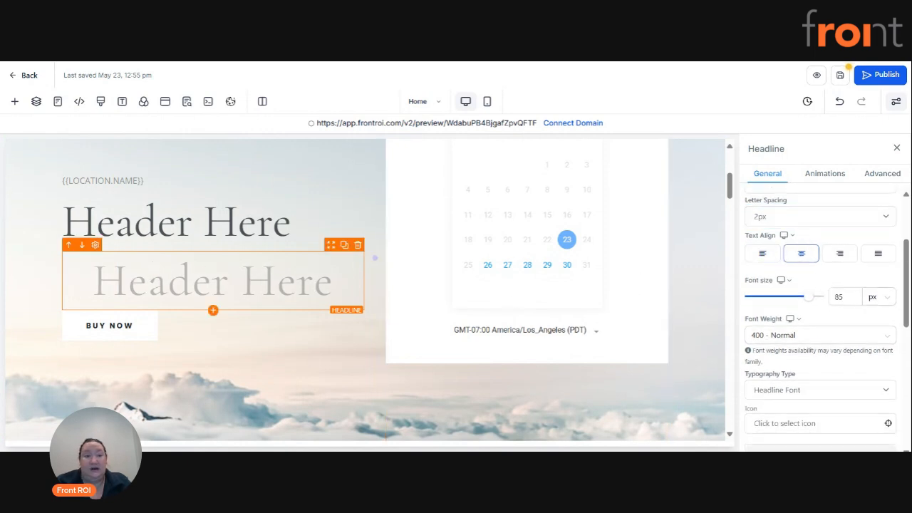
scroll(805, 287, "down", 1)
left_click(776, 276)
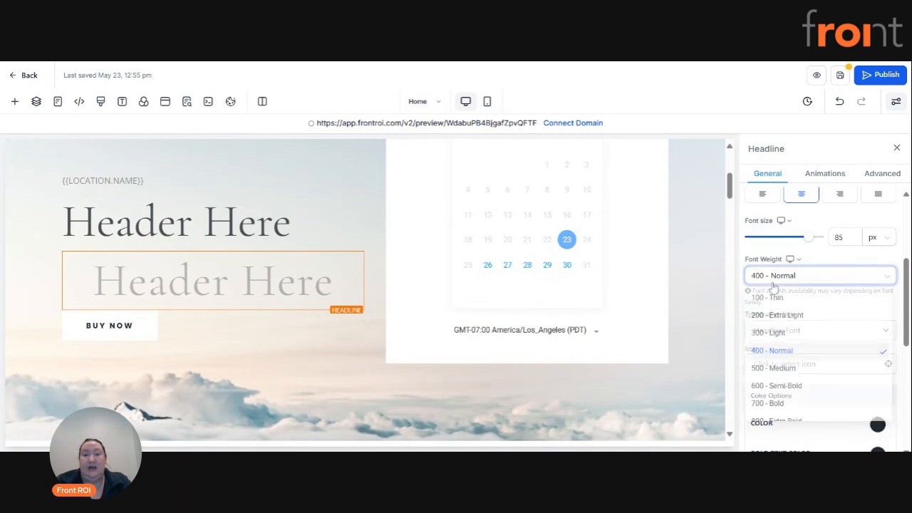
left_click(780, 389)
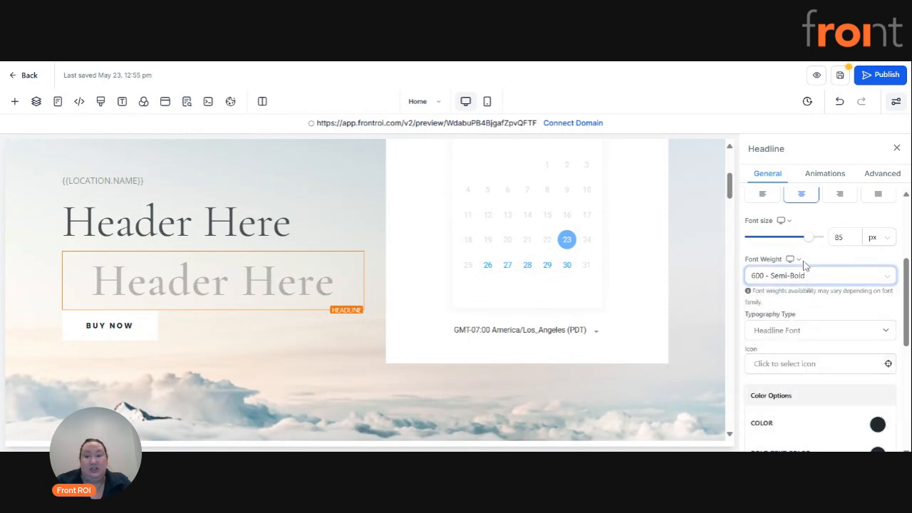
left_click_drag(807, 237, 820, 242)
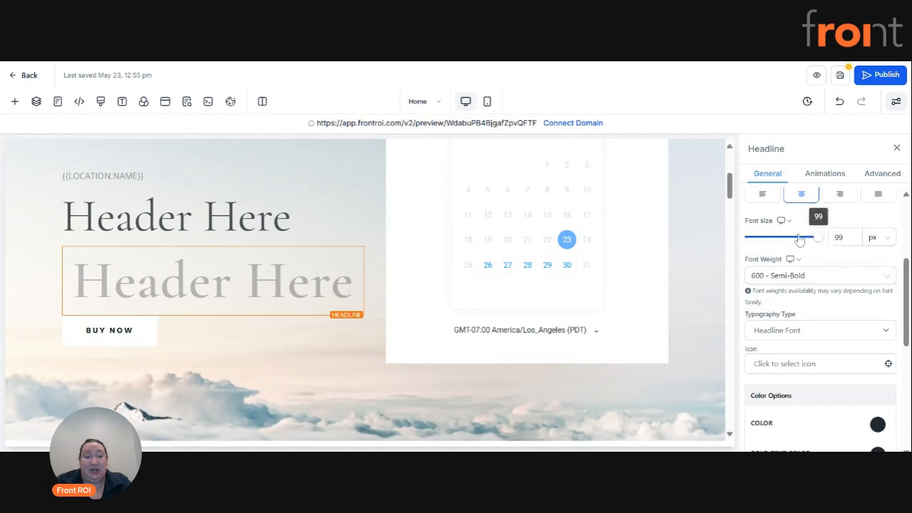
Step: Set the lower headline's top and bottom padding to 40 px each
scroll(824, 283, "down", 2)
scroll(826, 271, "down", 2)
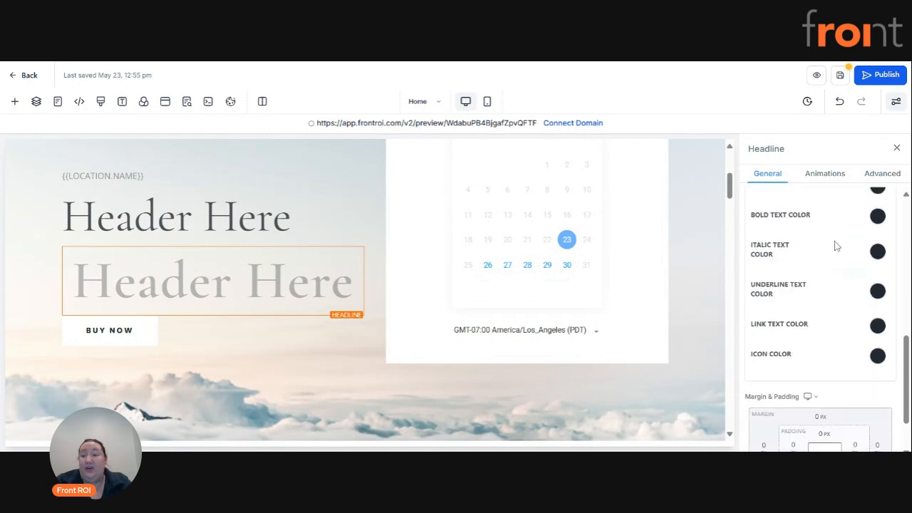
scroll(873, 299, "down", 1)
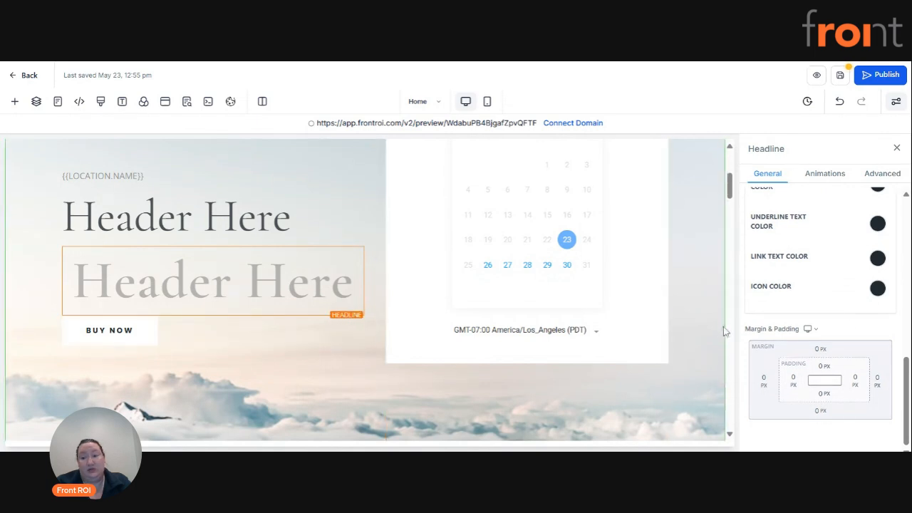
left_click(823, 367)
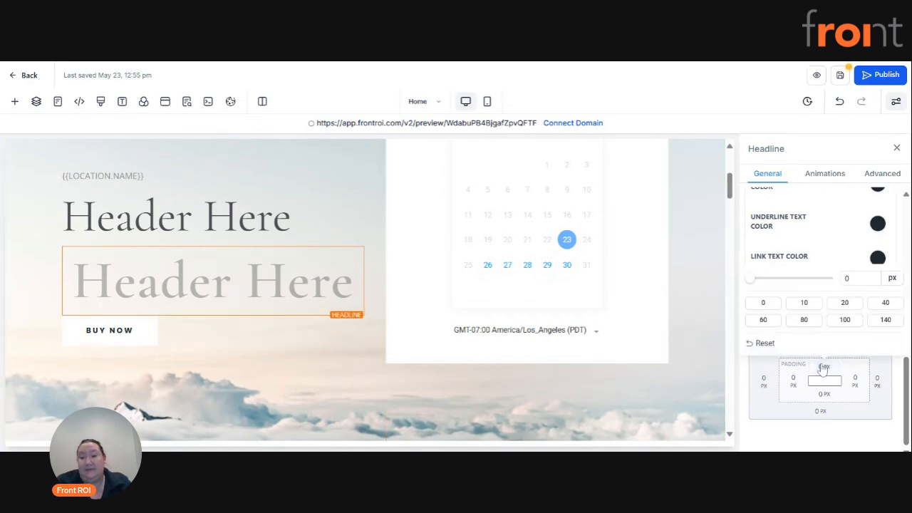
left_click(883, 305)
left_click(826, 403)
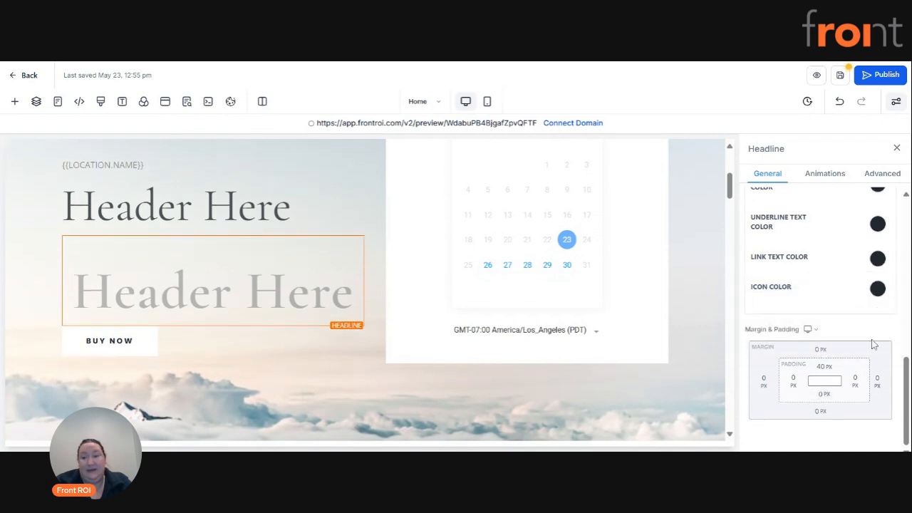
left_click(823, 394)
left_click(886, 332)
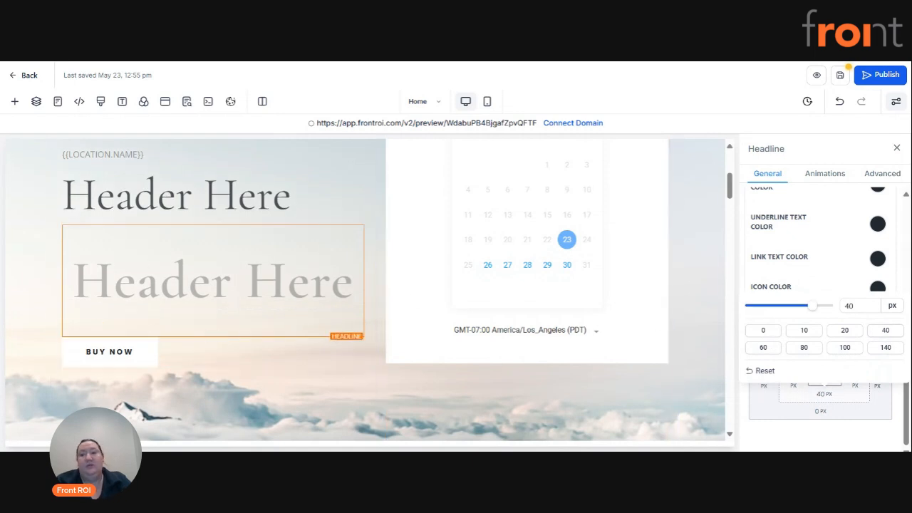
Step: Try the Zoom In animation on the lower headline, and replace it with the Rocking infinite loop animation
left_click(817, 175)
left_click(764, 313)
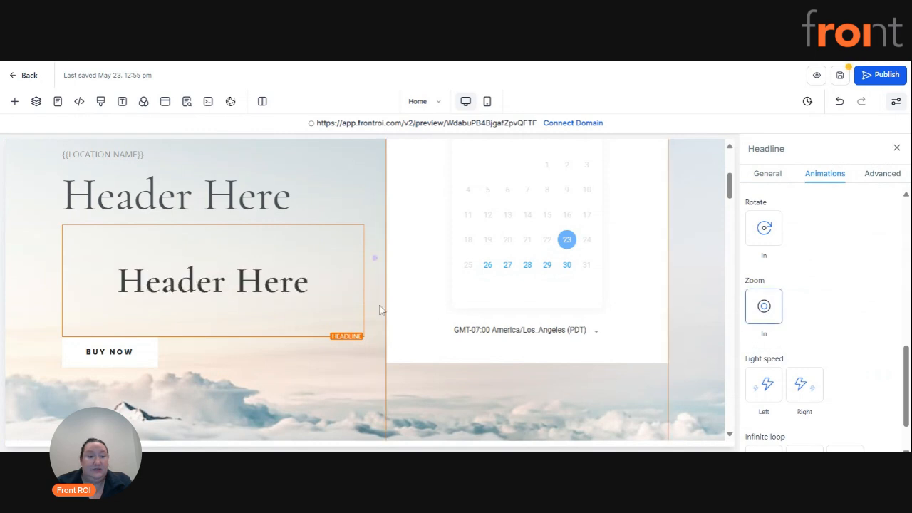
scroll(834, 330, "down", 1)
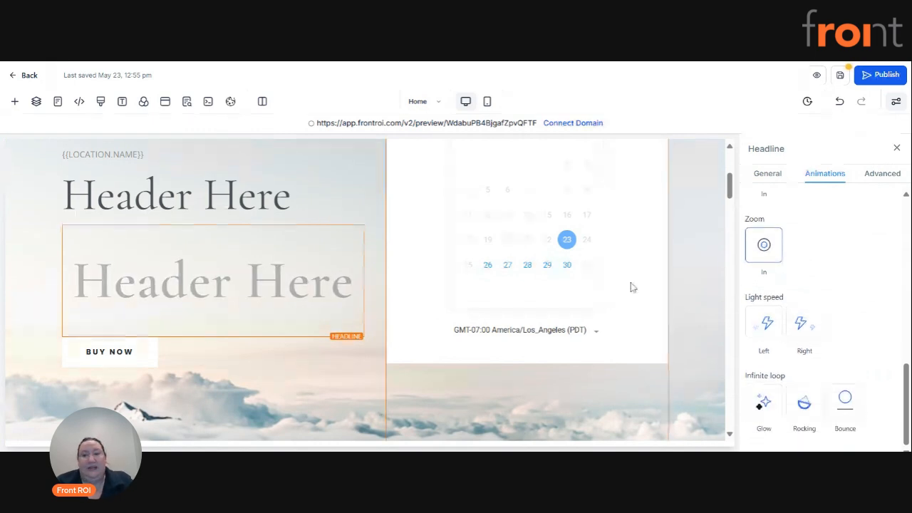
left_click(794, 415)
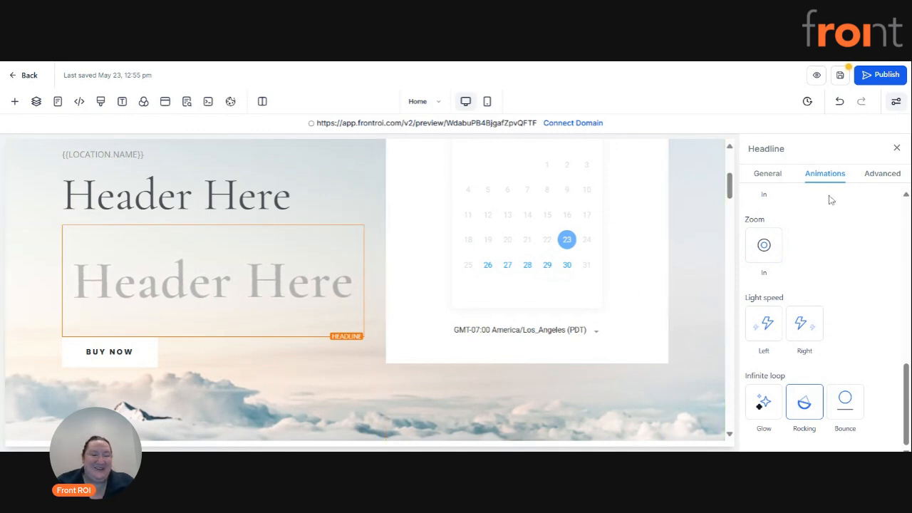
Step: Set the lower headline's text transform to Uppercase in its advanced settings
left_click(880, 175)
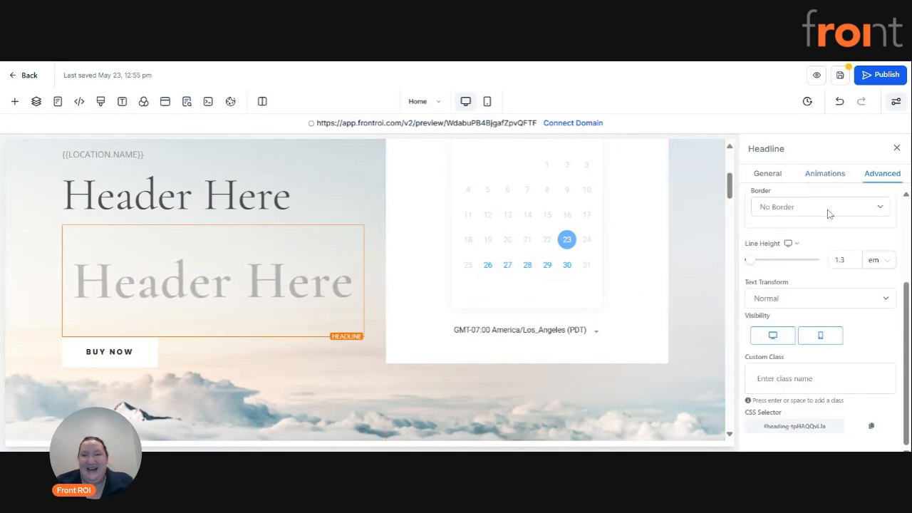
scroll(808, 261, "up", 2)
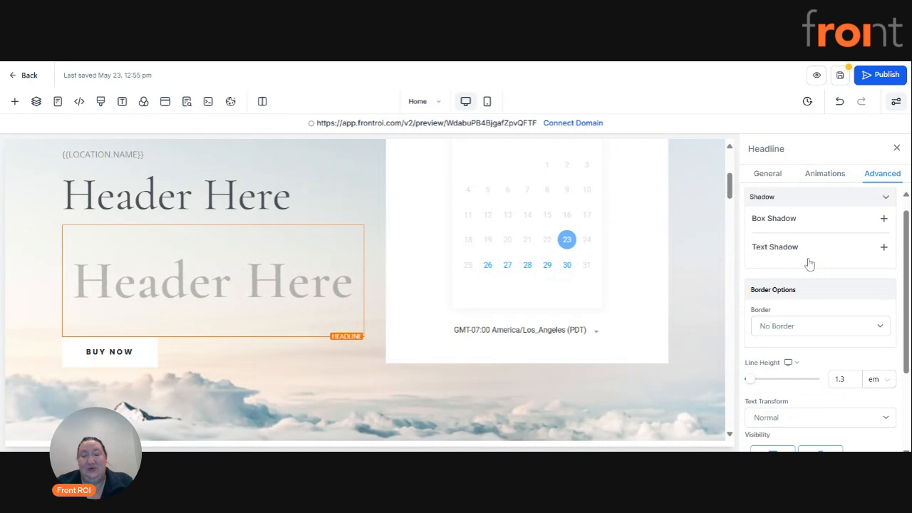
scroll(808, 265, "down", 2)
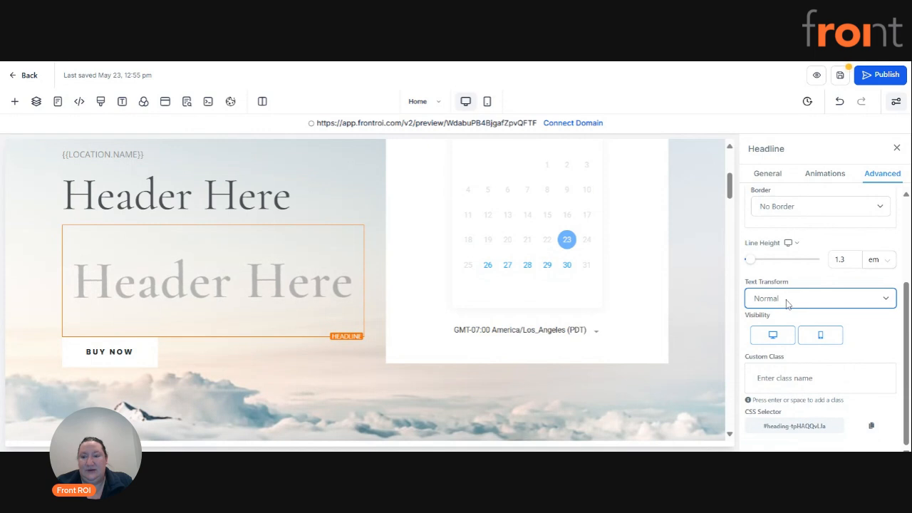
left_click(798, 333)
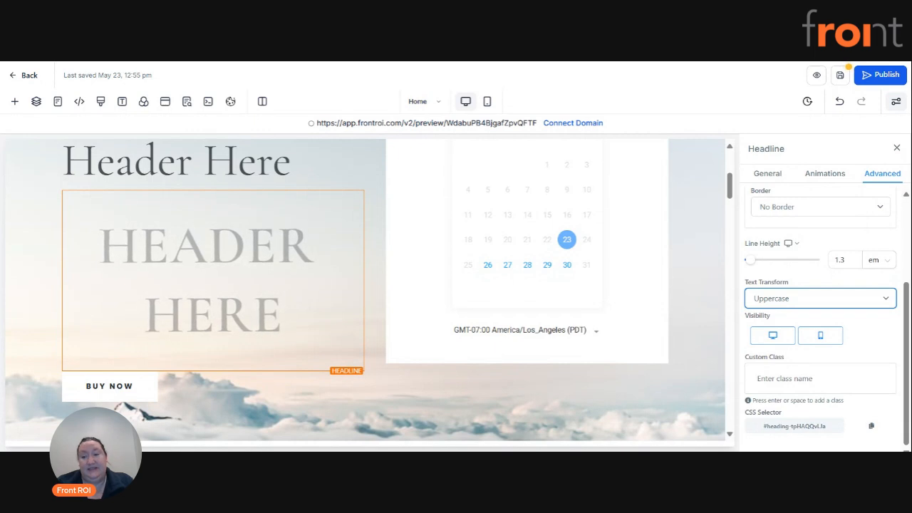
Step: Try hiding the lower headline on desktop, restore its desktop visibility, and close its settings
left_click(793, 341)
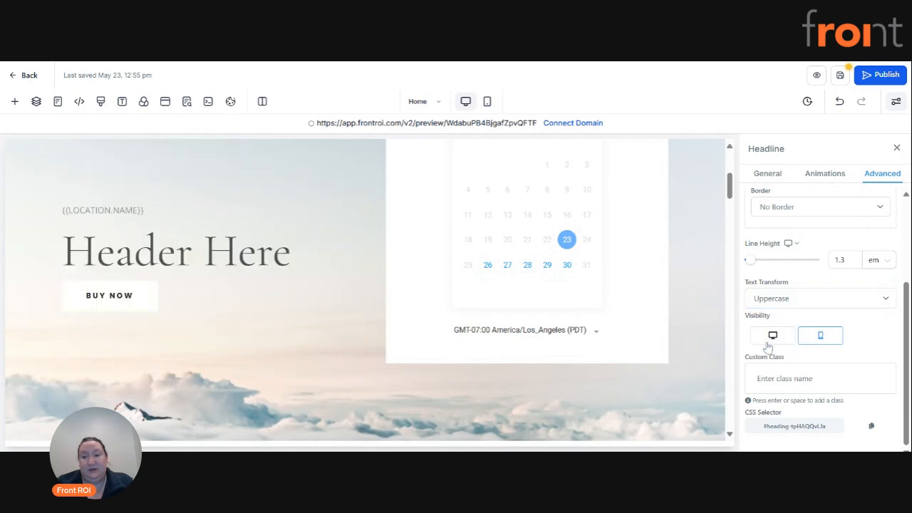
left_click(773, 340)
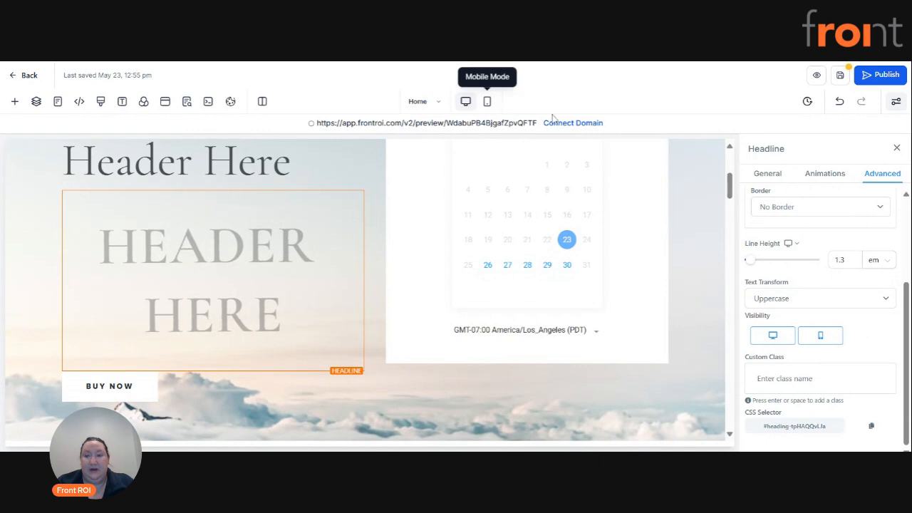
left_click(896, 147)
Step: Look over the saved global sections, and insert the Our Mission section template directly below the hero section
scroll(850, 230, "up", 1)
scroll(848, 228, "down", 3)
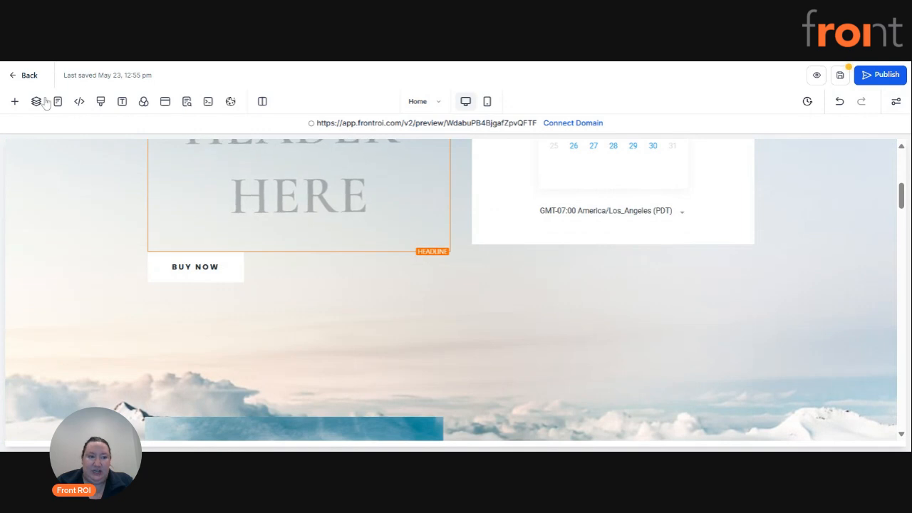
left_click(14, 102)
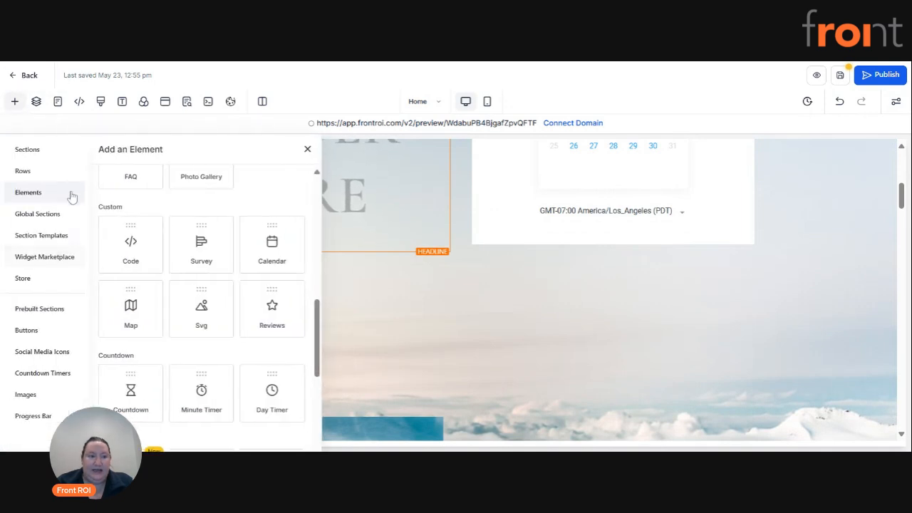
left_click(32, 216)
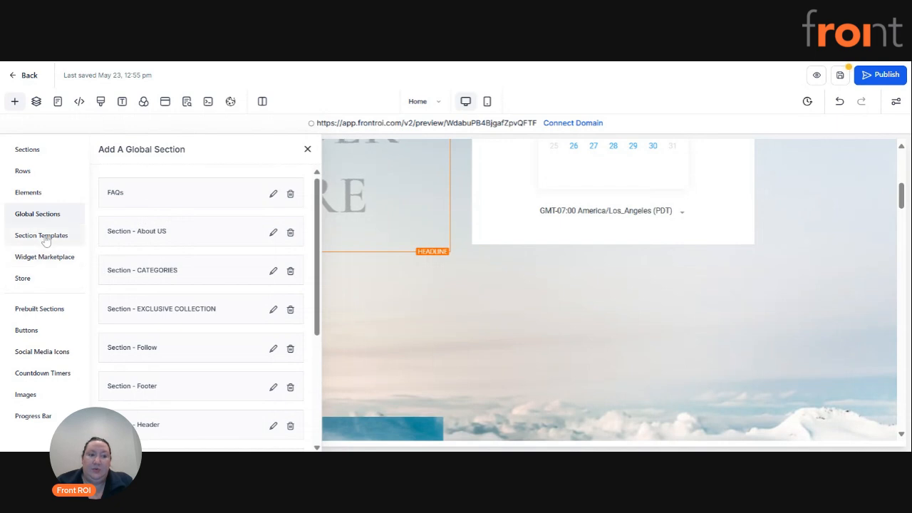
scroll(186, 230, "down", 2)
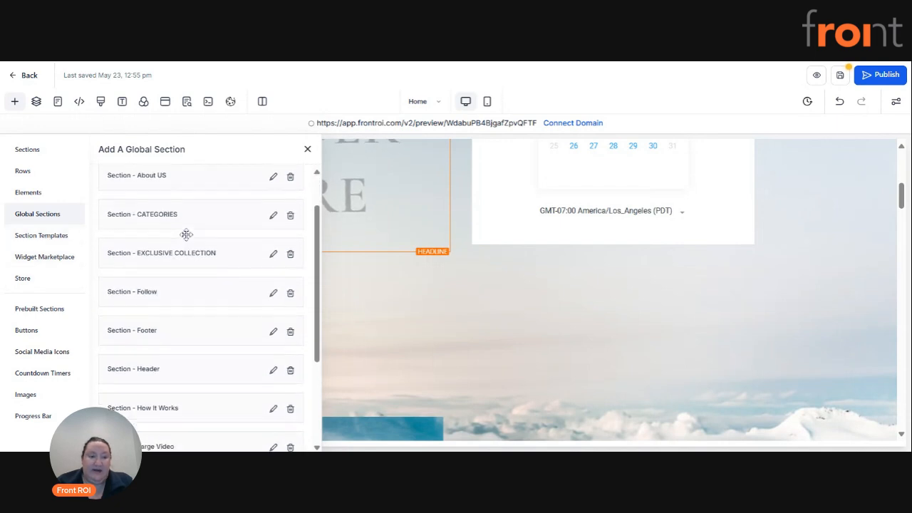
scroll(185, 236, "up", 2)
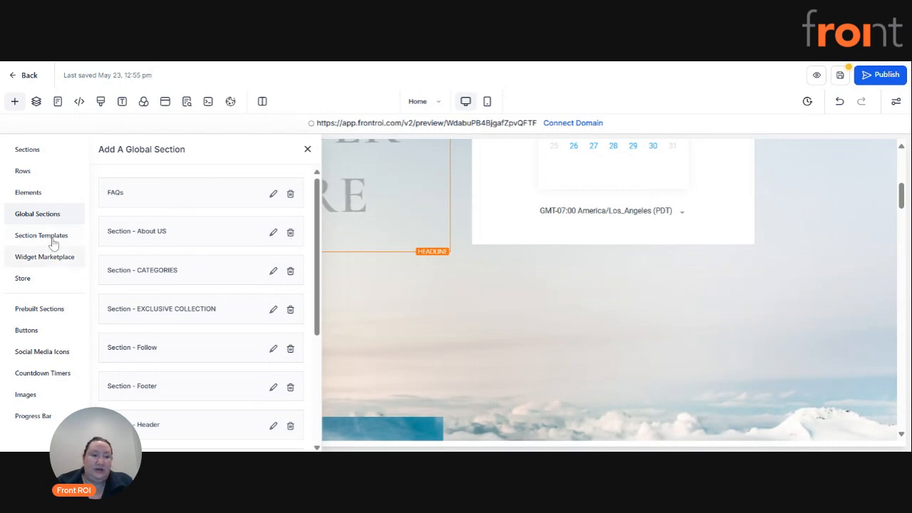
left_click(26, 237)
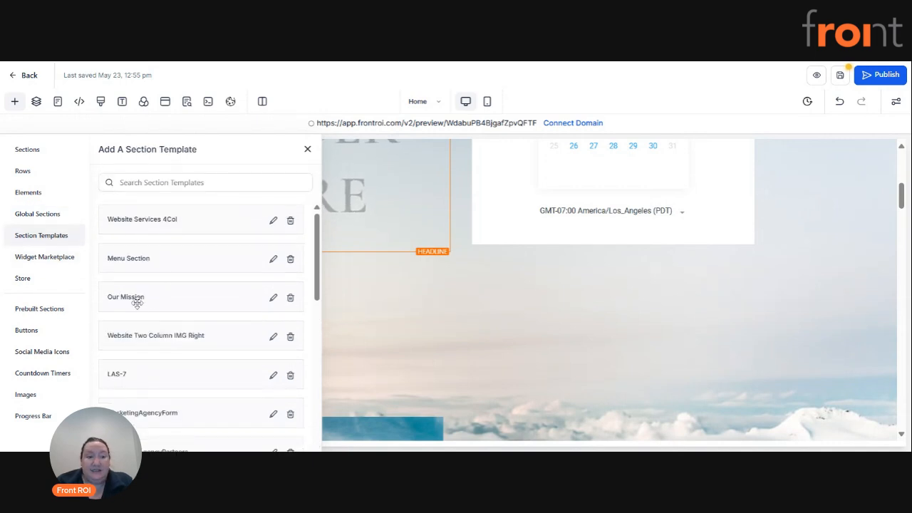
left_click_drag(142, 302, 421, 306)
scroll(579, 252, "down", 3)
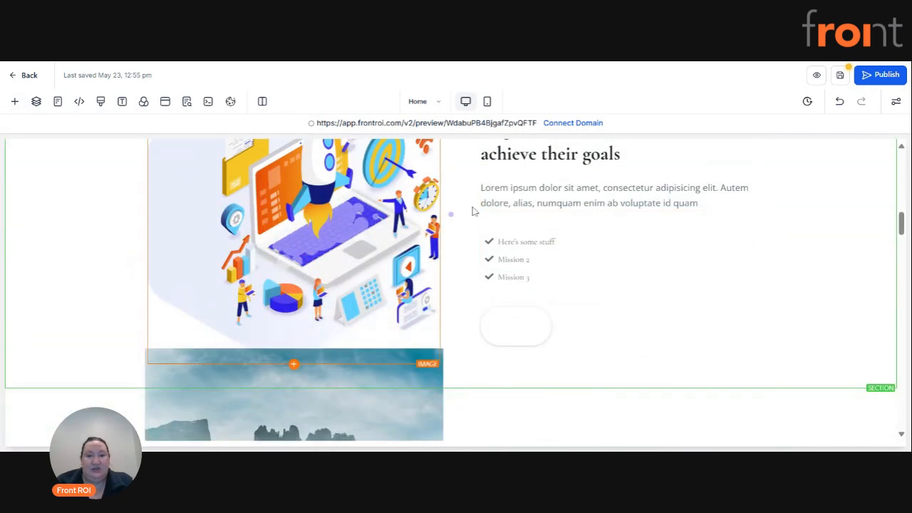
scroll(579, 252, "up", 2)
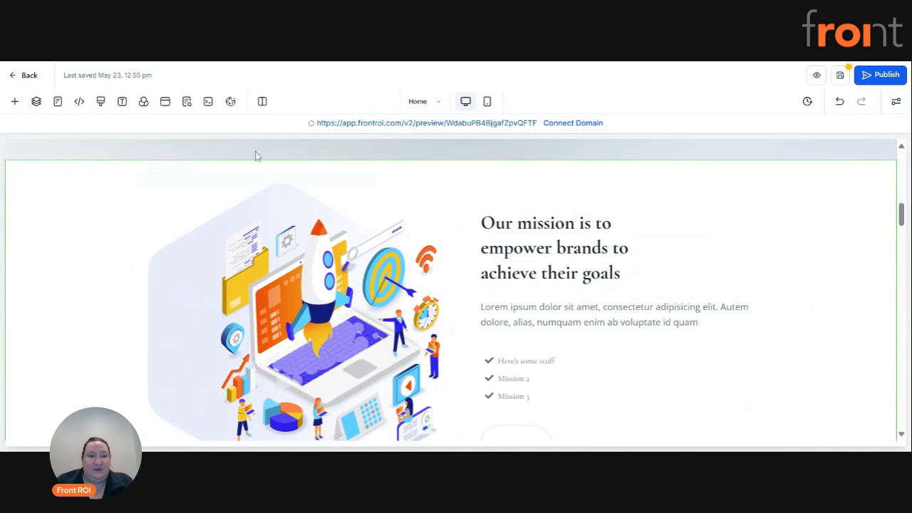
scroll(541, 271, "down", 1)
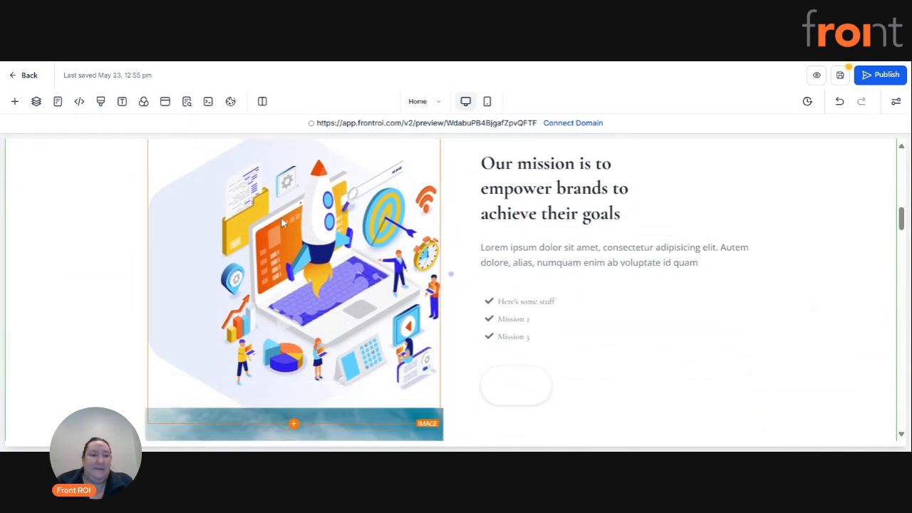
Step: Insert the light-blue Who We Are prebuilt section from the About category between the About US and CATEGORIES sections
left_click(14, 102)
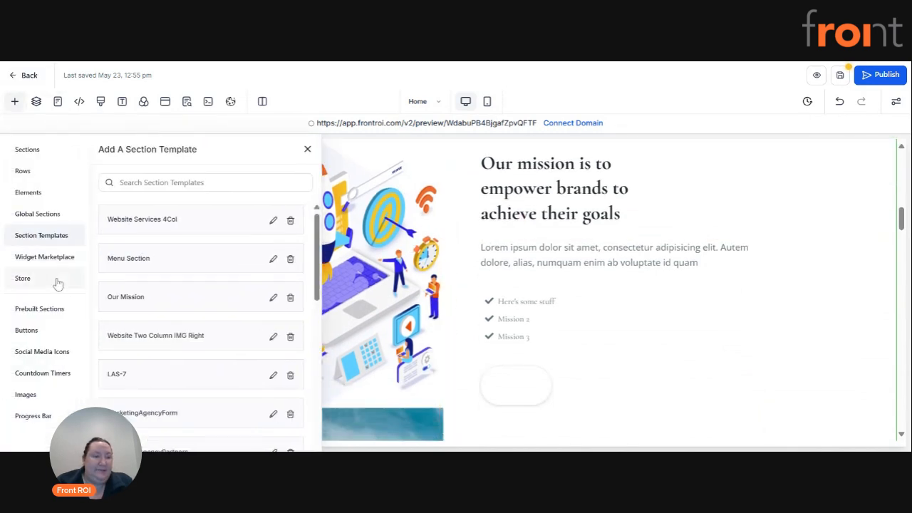
left_click(47, 309)
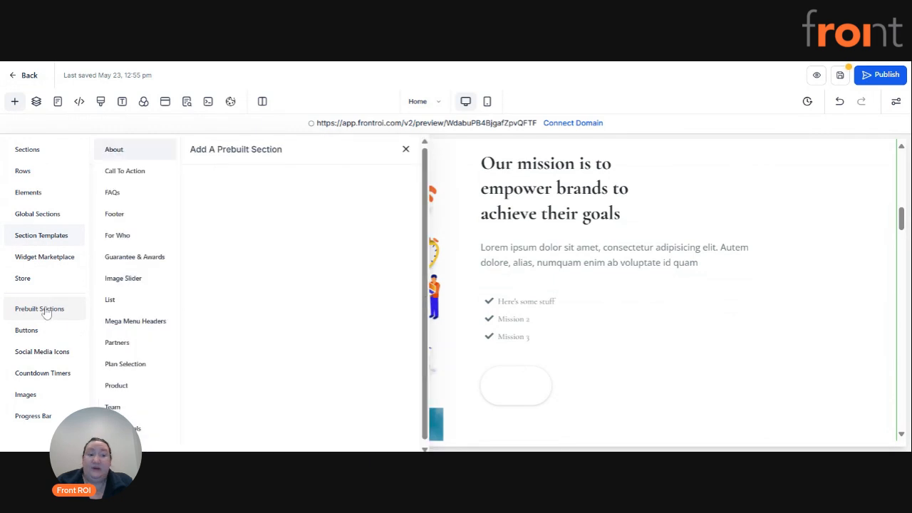
scroll(684, 245, "down", 4)
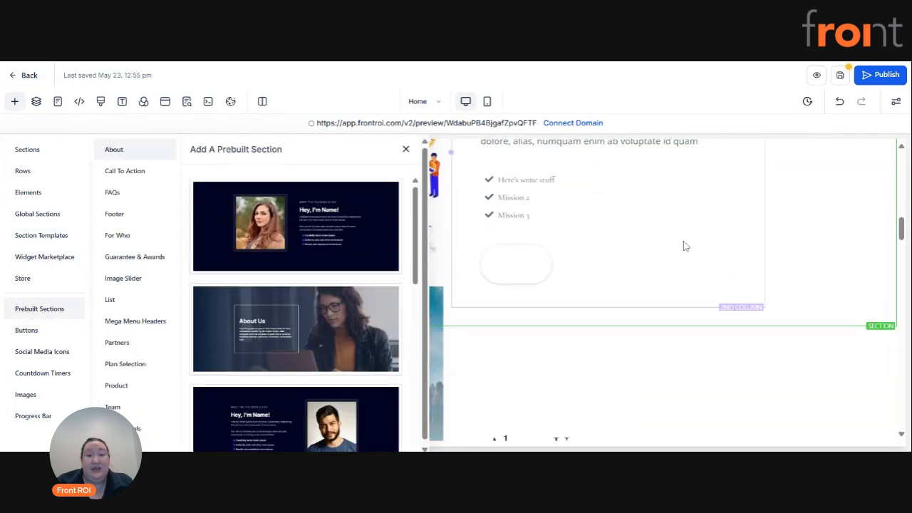
scroll(682, 242, "down", 5)
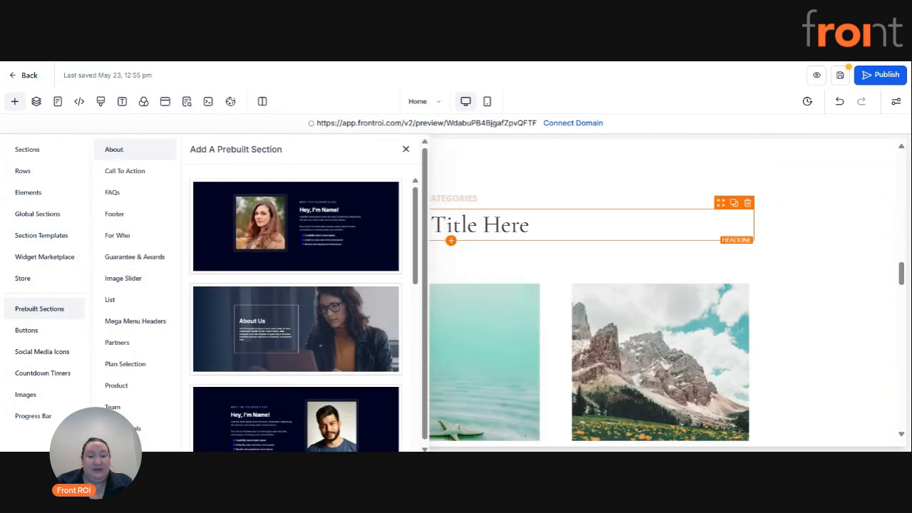
scroll(250, 259, "down", 10)
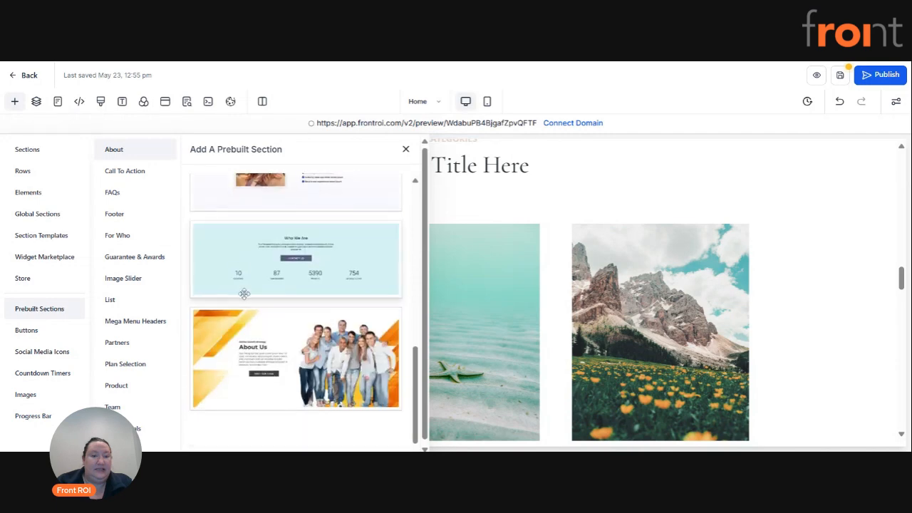
left_click(250, 238)
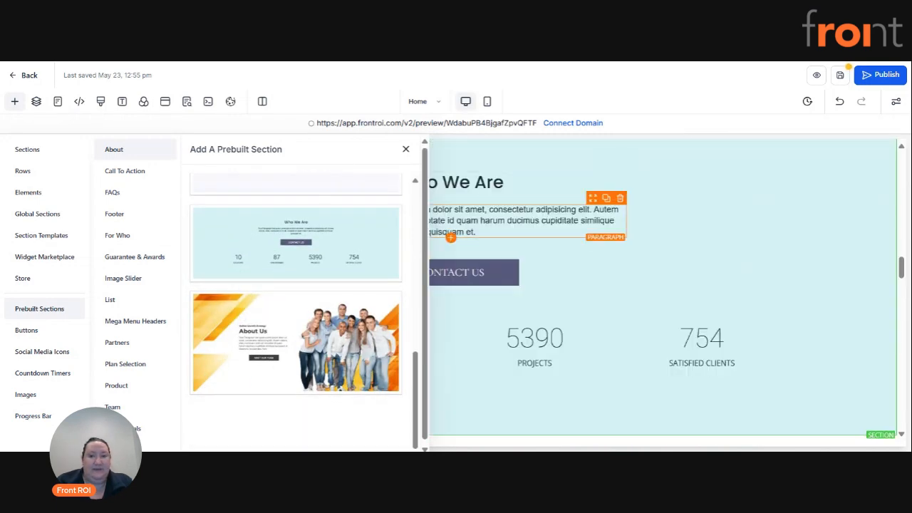
left_click(405, 150)
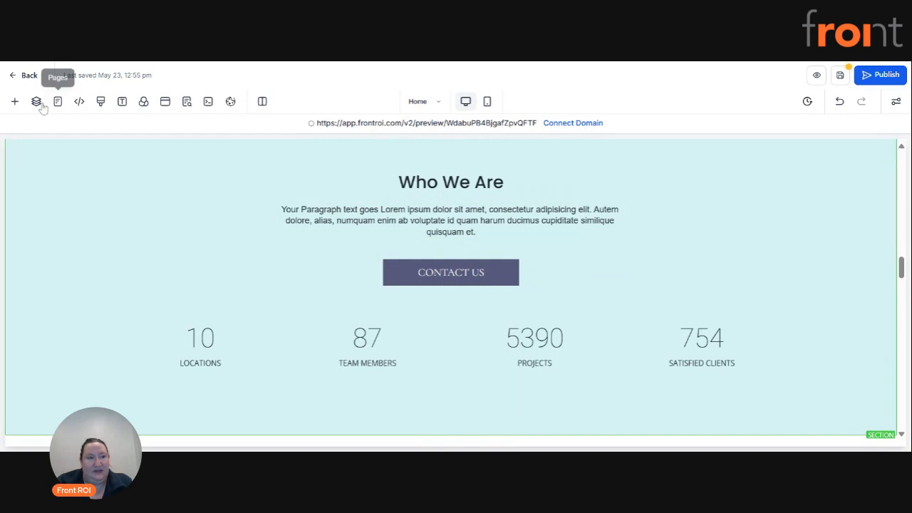
Step: Examine the ready-made buttons, social media icons, countdown timers, images and progress bars that can be added to the page
left_click(15, 102)
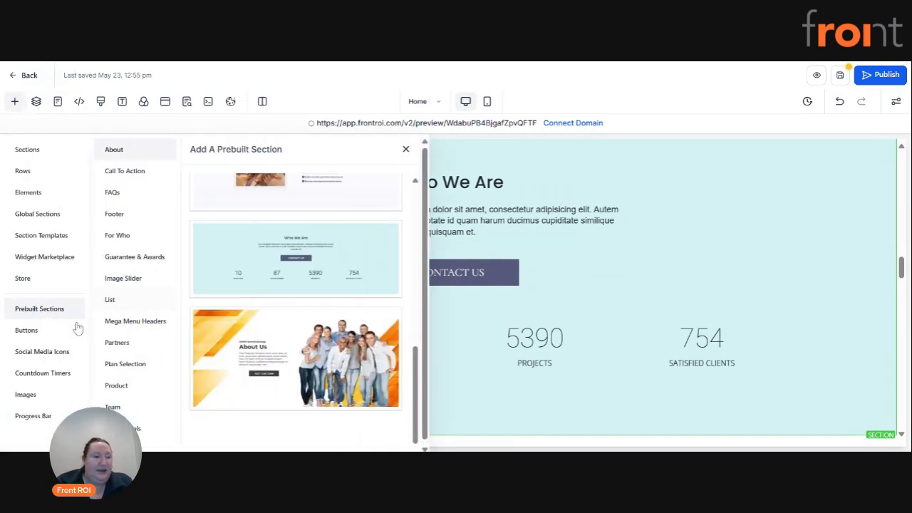
left_click(41, 336)
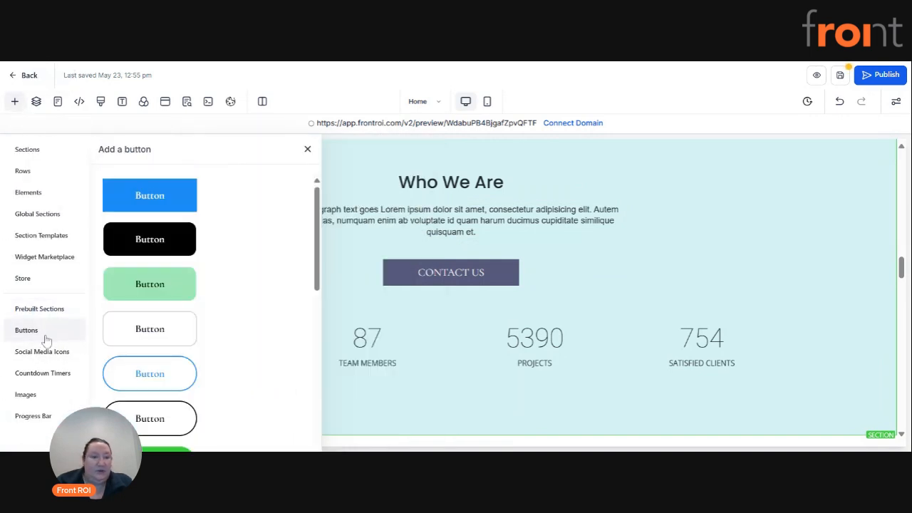
scroll(224, 320, "down", 5)
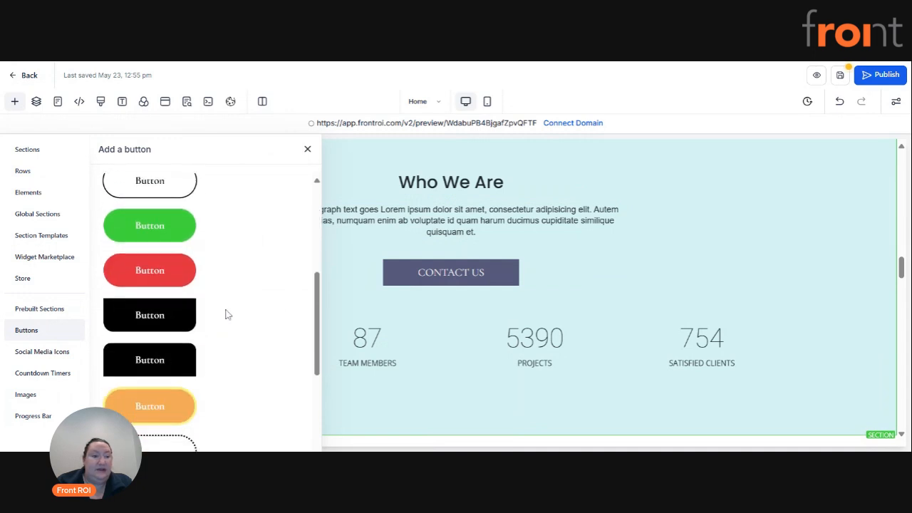
scroll(141, 275, "down", 2)
scroll(252, 332, "down", 3)
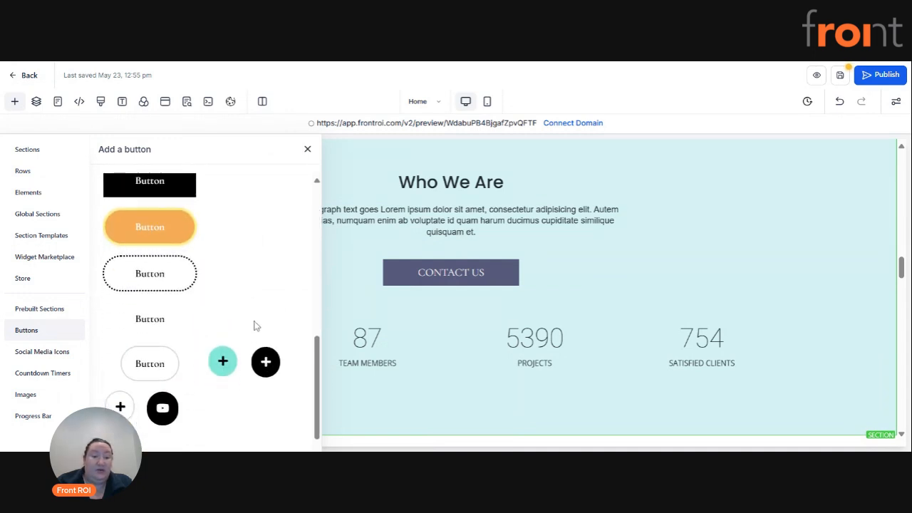
left_click(75, 349)
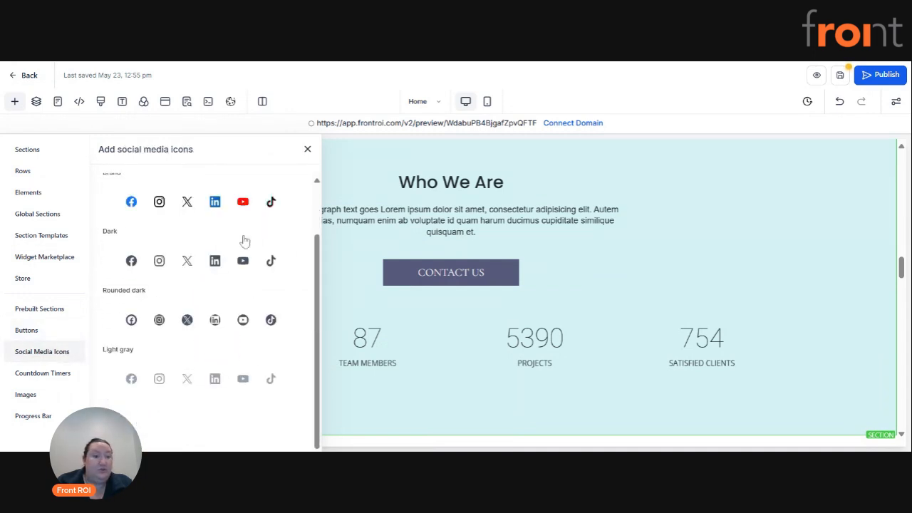
left_click(28, 379)
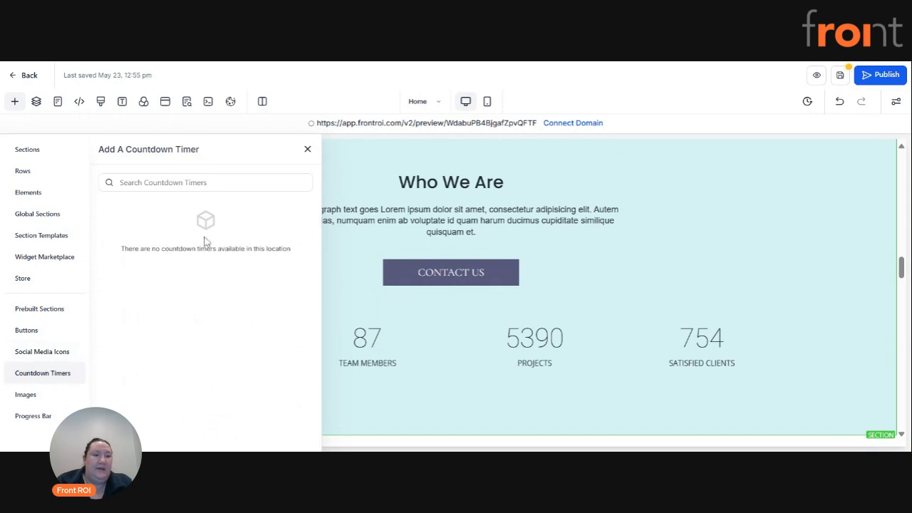
left_click(36, 396)
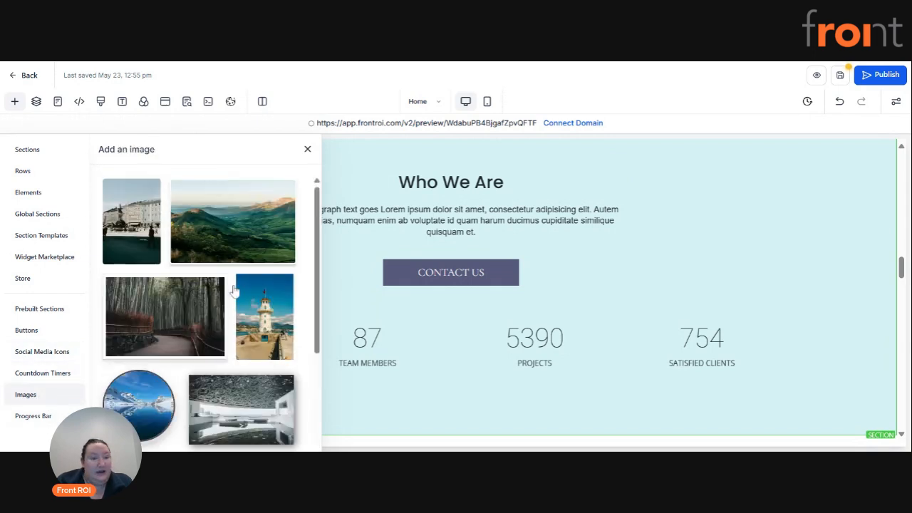
scroll(223, 336, "down", 5)
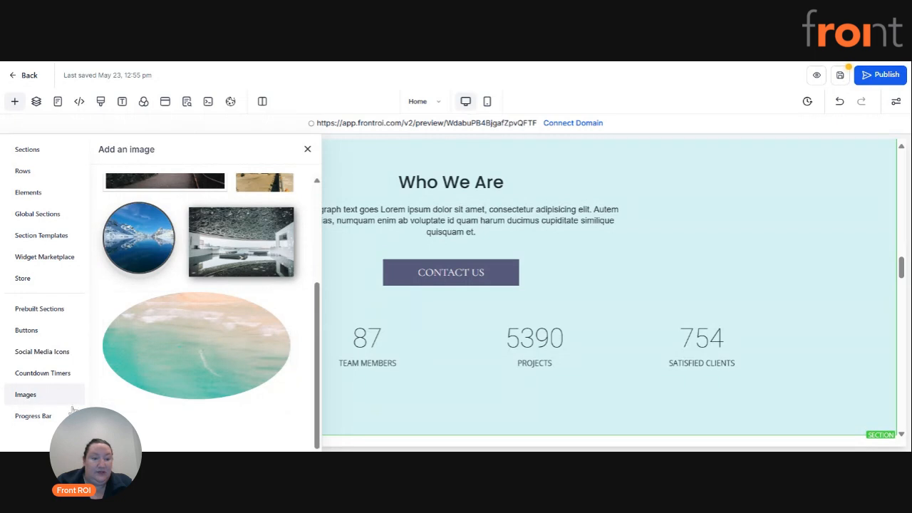
left_click(42, 416)
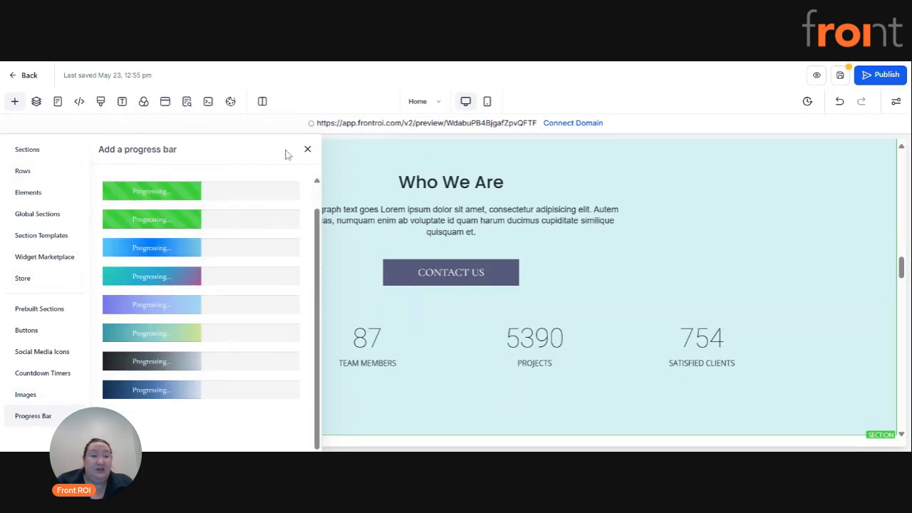
left_click(308, 150)
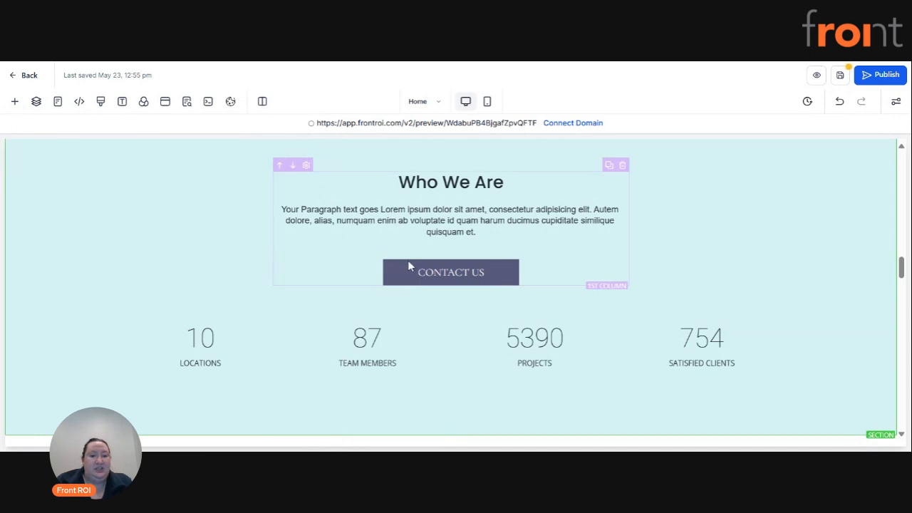
Step: Review the page's sections in the layer list, and collapse the Page group again
left_click(36, 102)
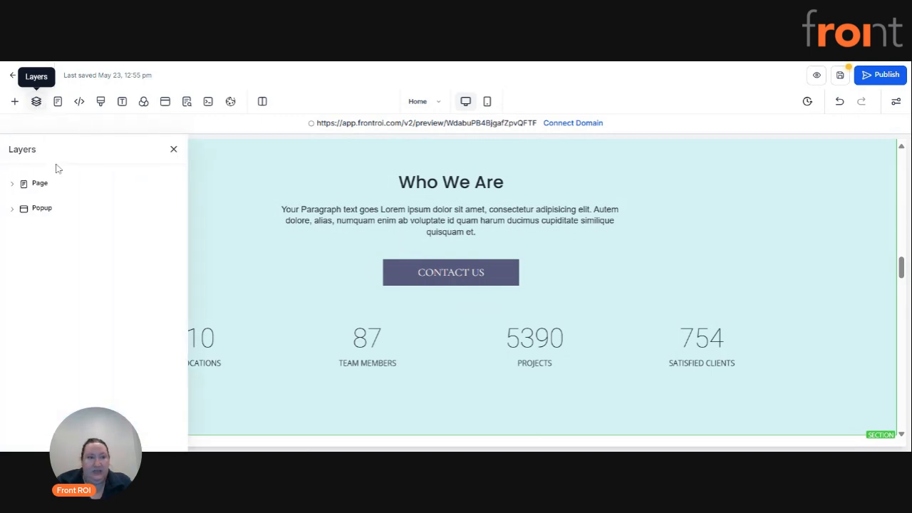
left_click(12, 185)
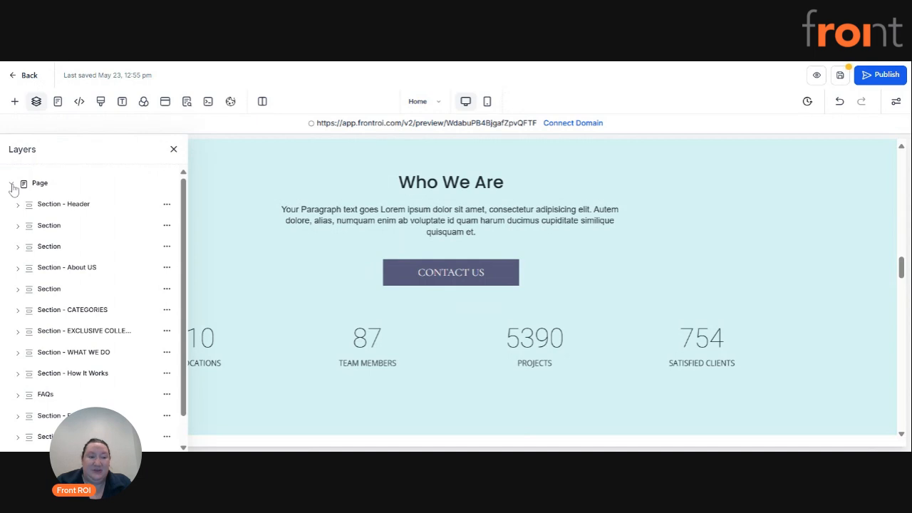
left_click(12, 185)
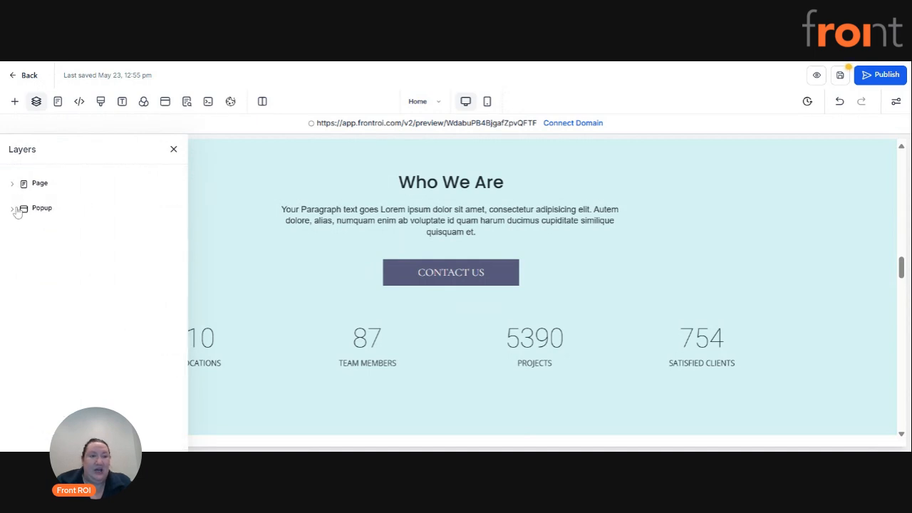
Step: Look over the site's list of main pages and the header tracking code editor, saving the empty tracking code
left_click(173, 150)
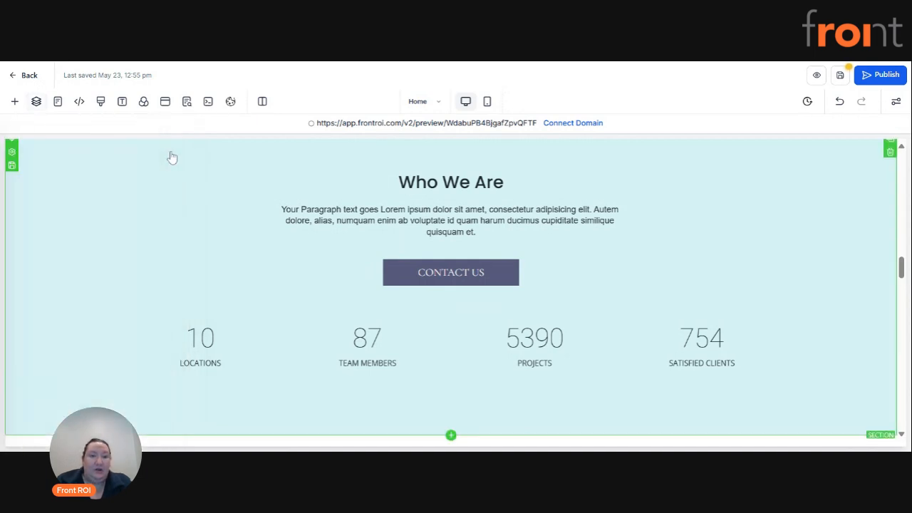
left_click(58, 103)
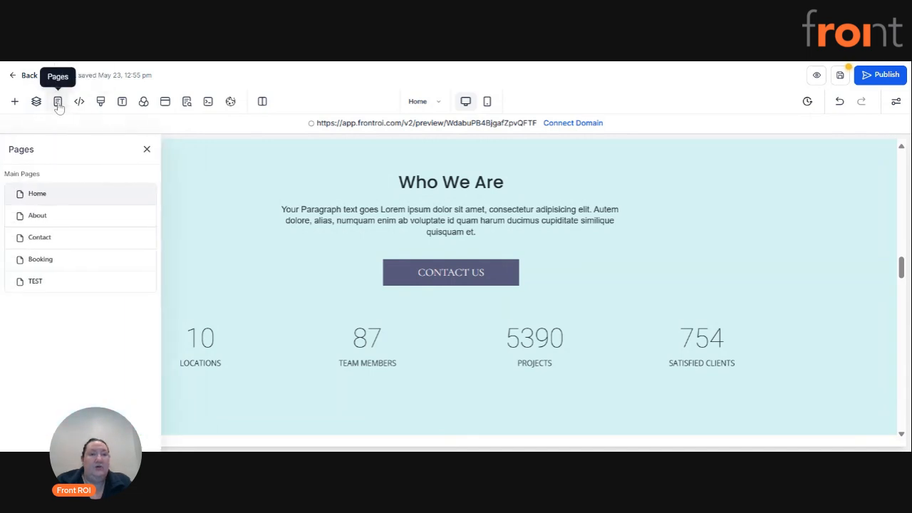
left_click(147, 149)
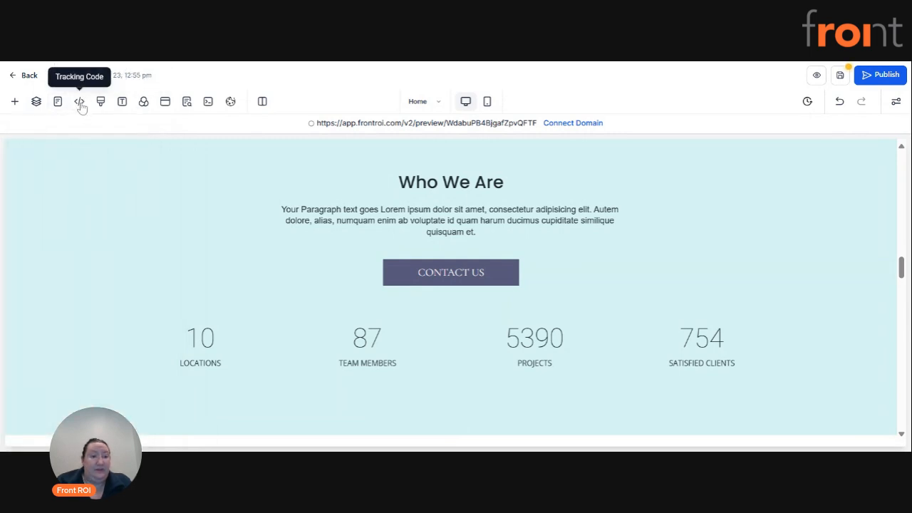
left_click(80, 102)
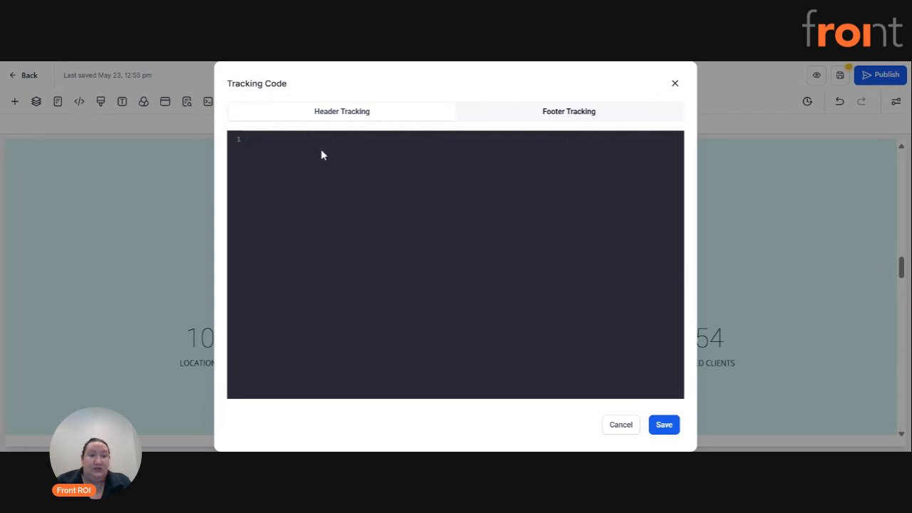
left_click(664, 424)
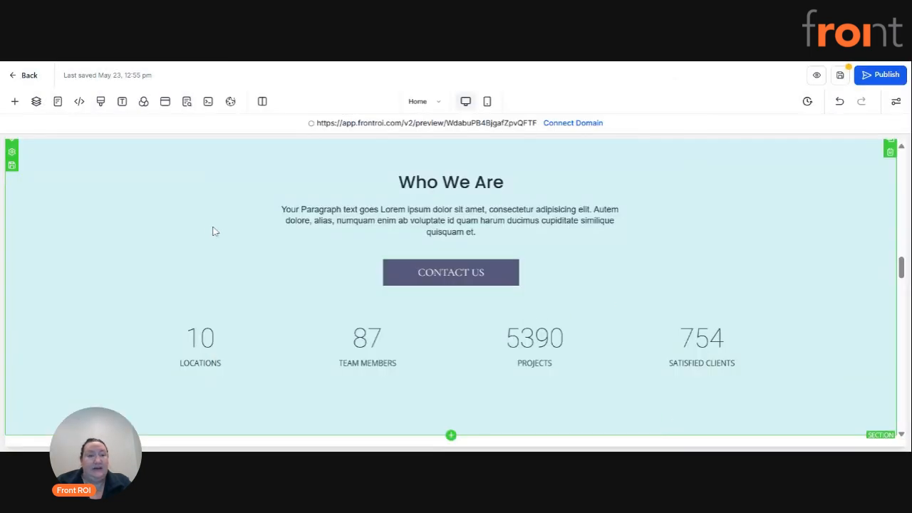
Step: Browse the Google fonts offered for the headline font in the page's typography settings, and leave the font choice
left_click(122, 102)
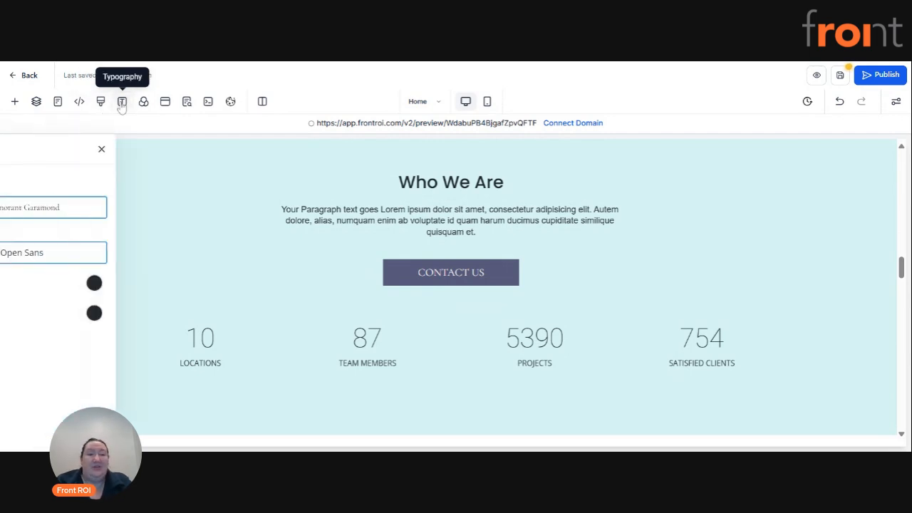
left_click(79, 212)
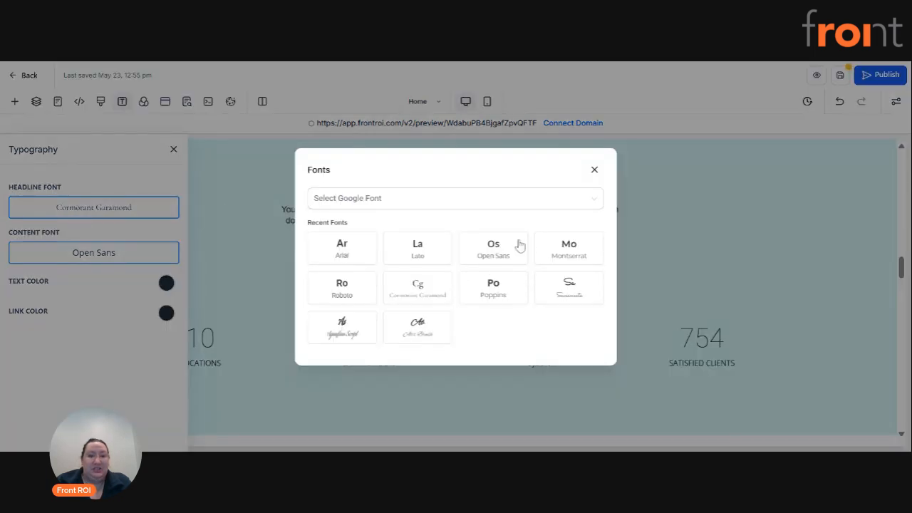
left_click(580, 202)
scroll(476, 245, "down", 5)
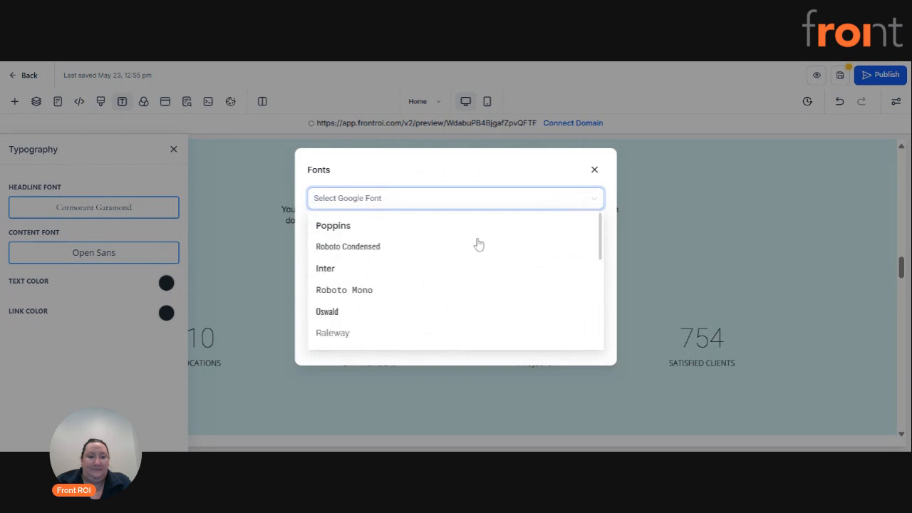
scroll(428, 277, "down", 5)
left_click(529, 173)
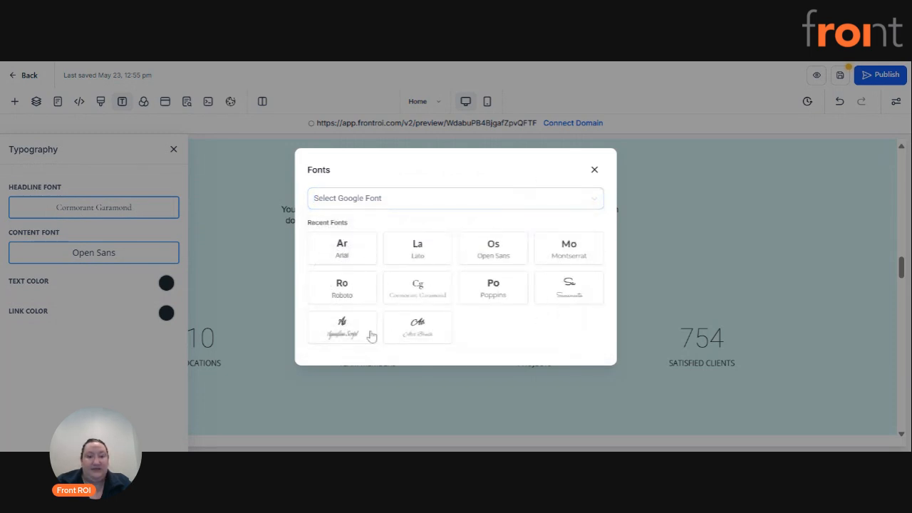
left_click(412, 206)
scroll(420, 267, "down", 6)
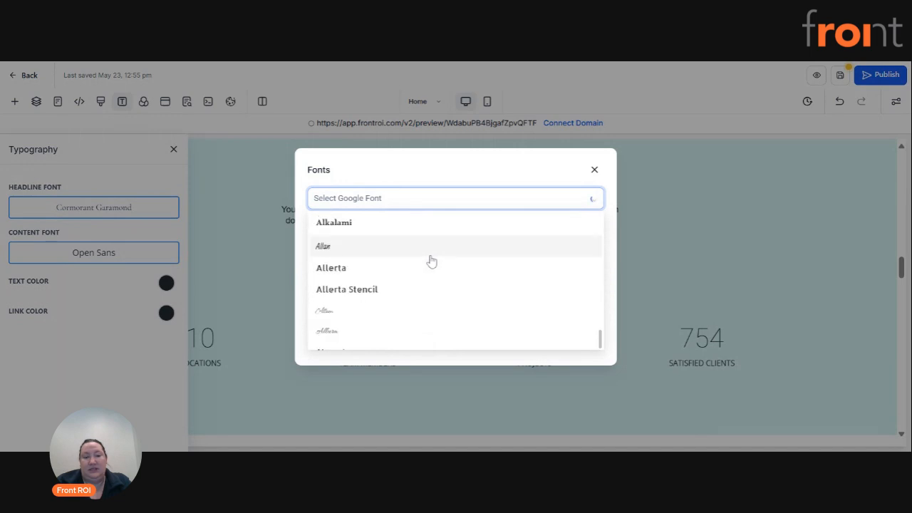
scroll(440, 265, "up", 4)
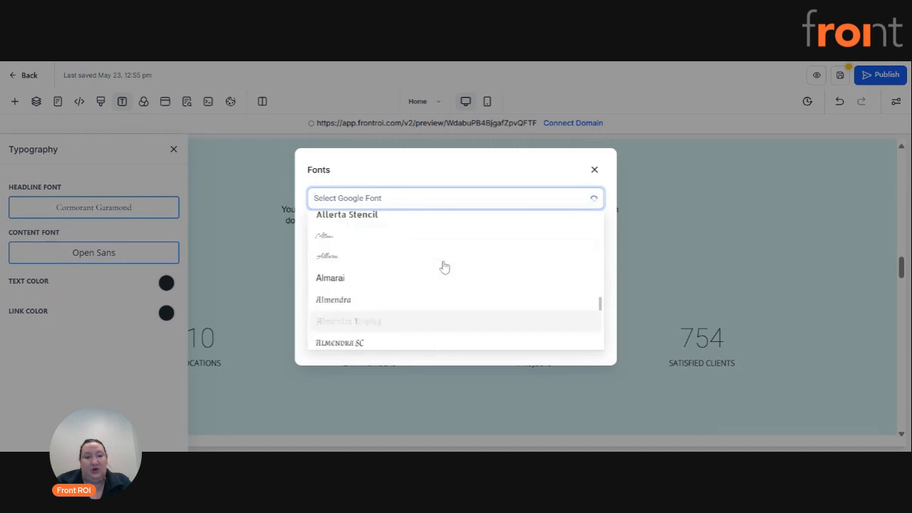
left_click(595, 171)
left_click(595, 171)
Step: Try Lato as the page-wide headline font, check it on the page's headings, and set the headline font to Open Sans instead
left_click(118, 210)
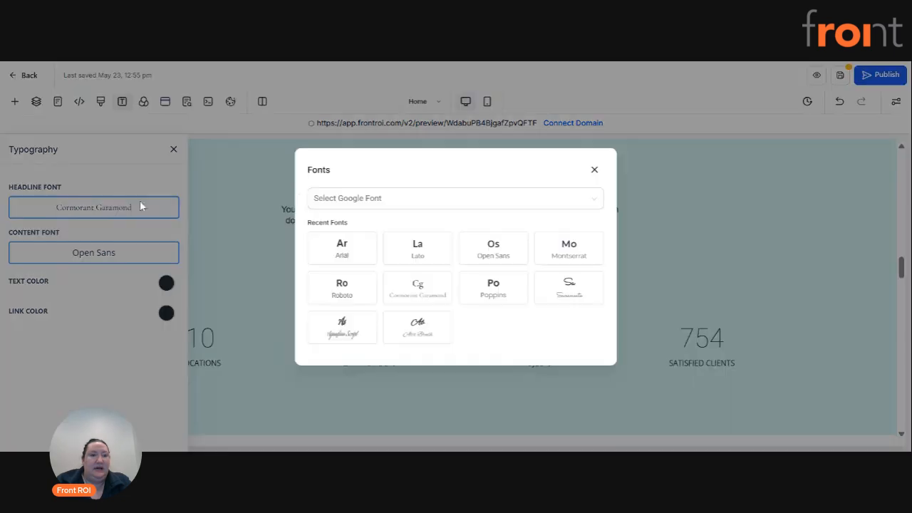
left_click(386, 258)
scroll(449, 235, "up", 2)
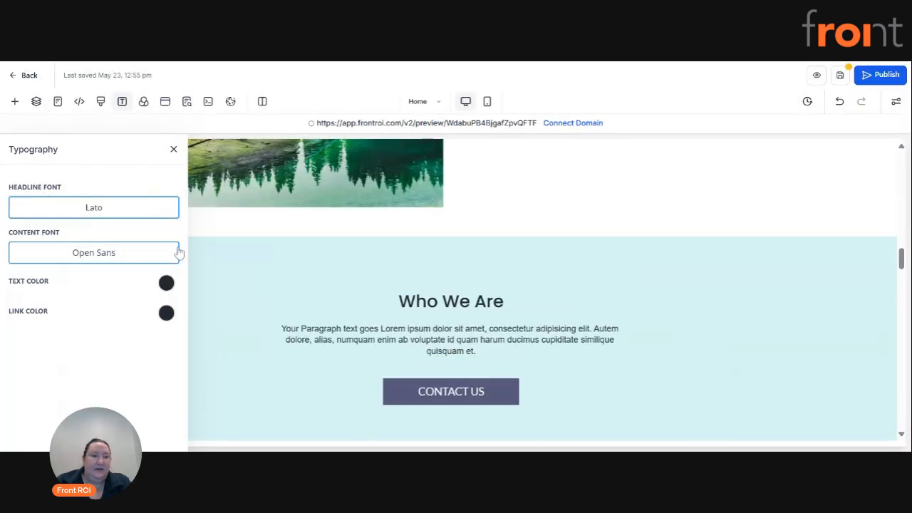
scroll(521, 293, "up", 10)
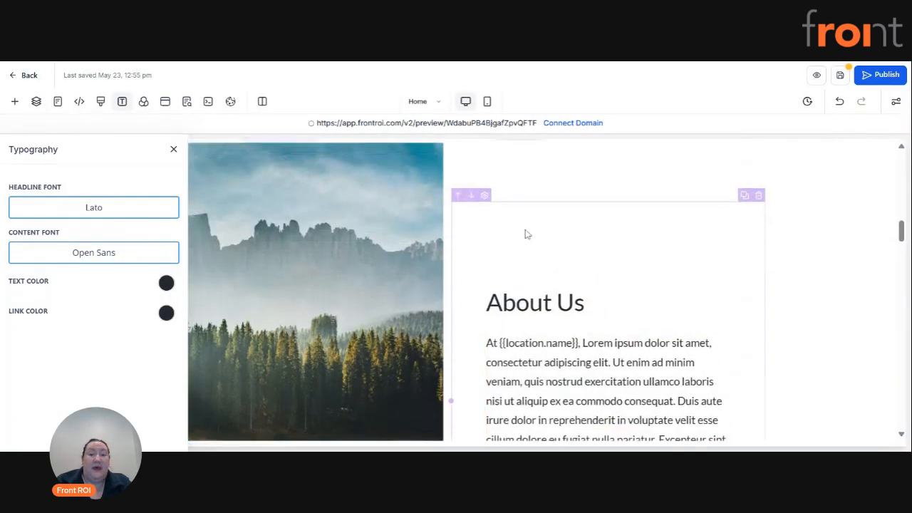
scroll(392, 256, "up", 6)
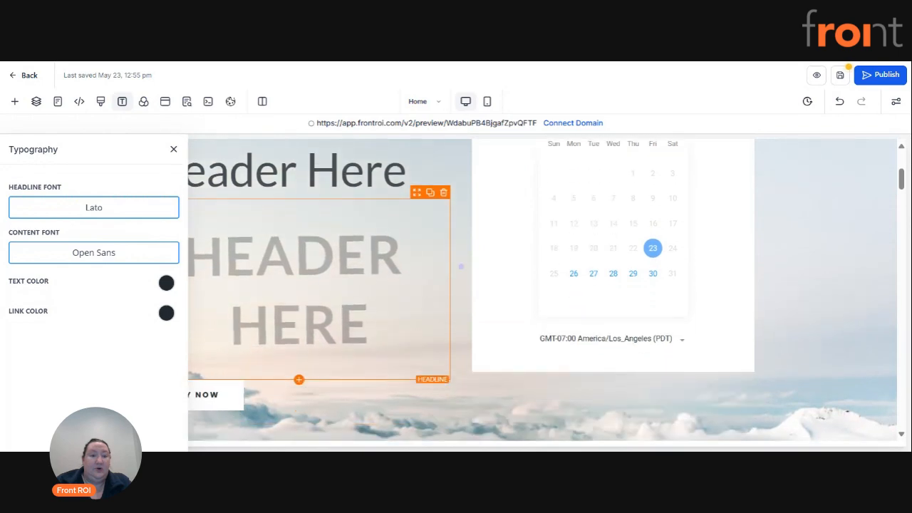
left_click(80, 208)
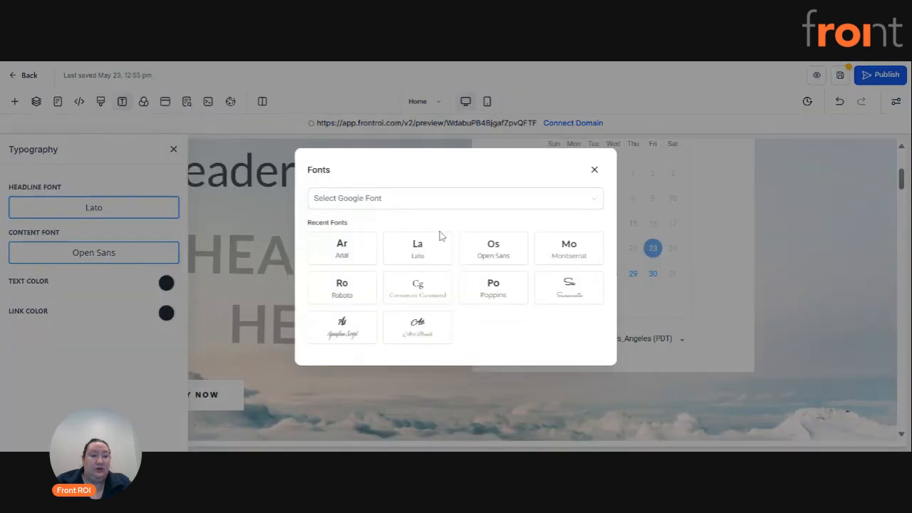
left_click(499, 252)
Step: Give the faded HEADER HERE headline a custom typography type with the Roboto font family
left_click(349, 321)
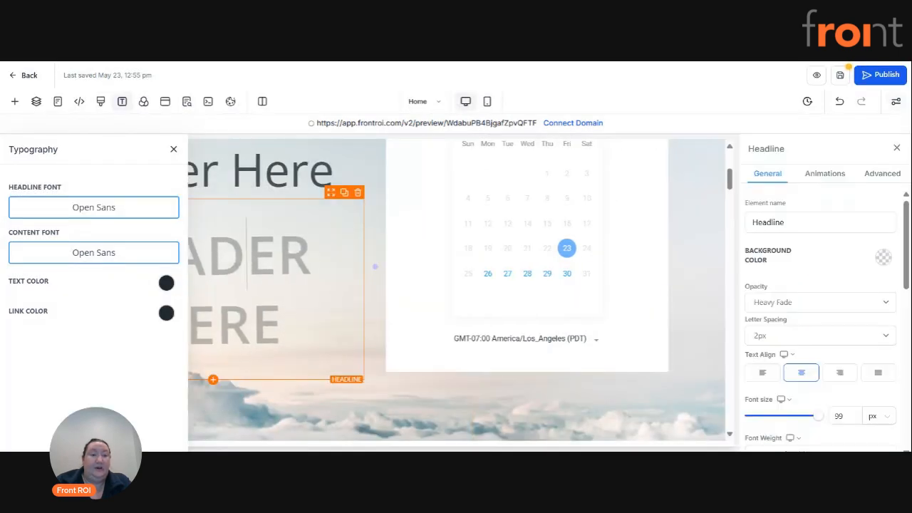
scroll(812, 314, "down", 3)
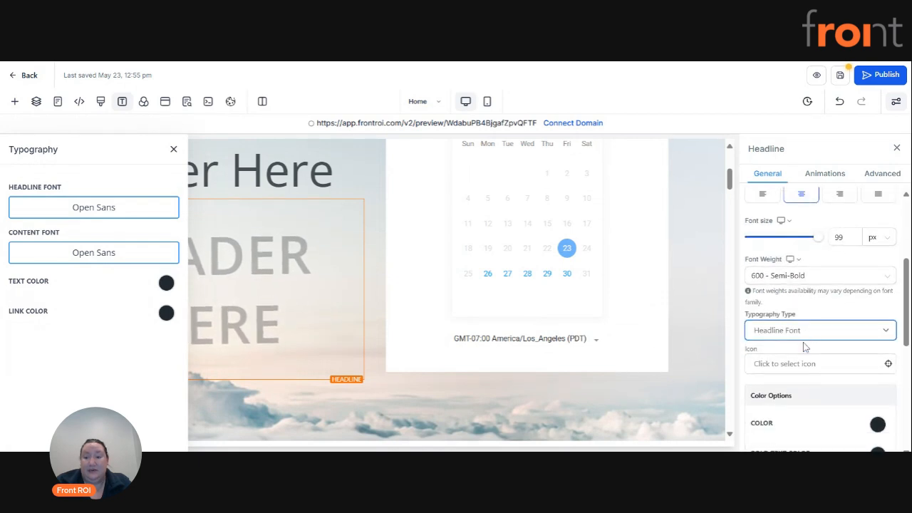
left_click(782, 377)
left_click(791, 333)
left_click(780, 377)
left_click(779, 376)
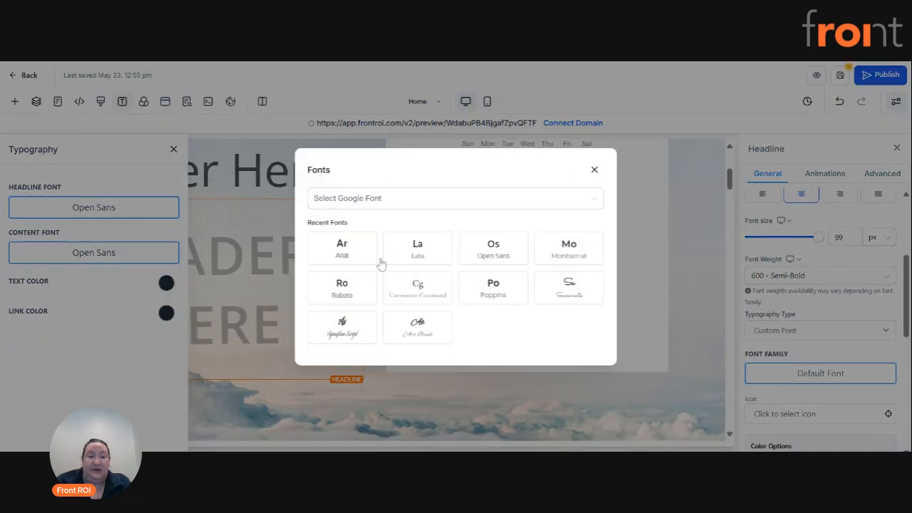
left_click(358, 292)
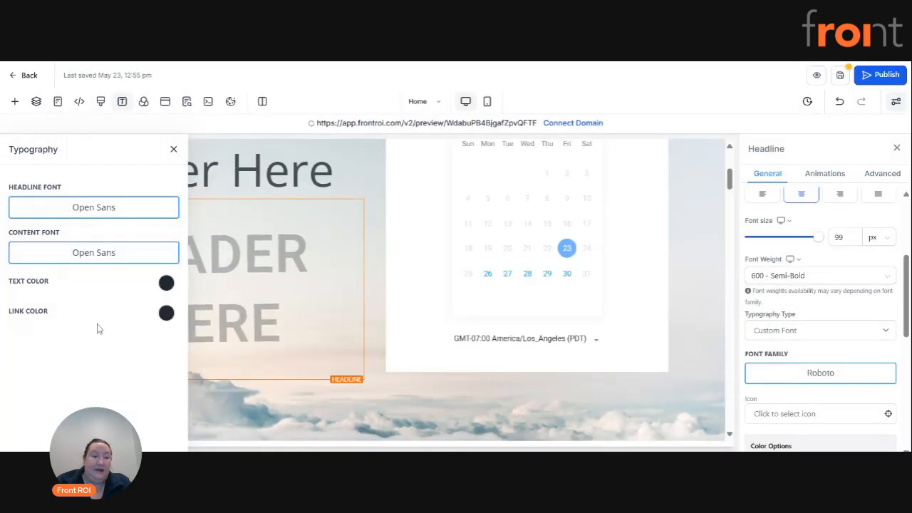
Step: Examine the settings of the page's popup and of the video element inside it, and close the popup
left_click(165, 103)
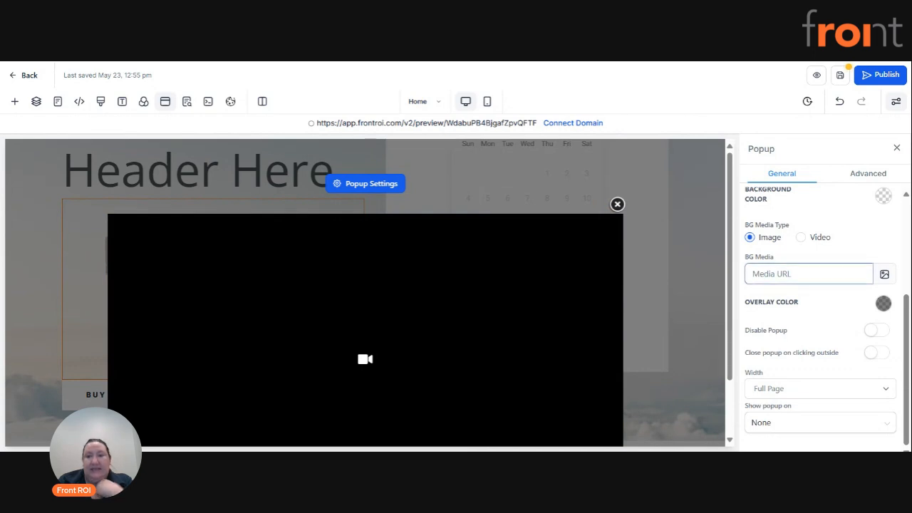
left_click(401, 264)
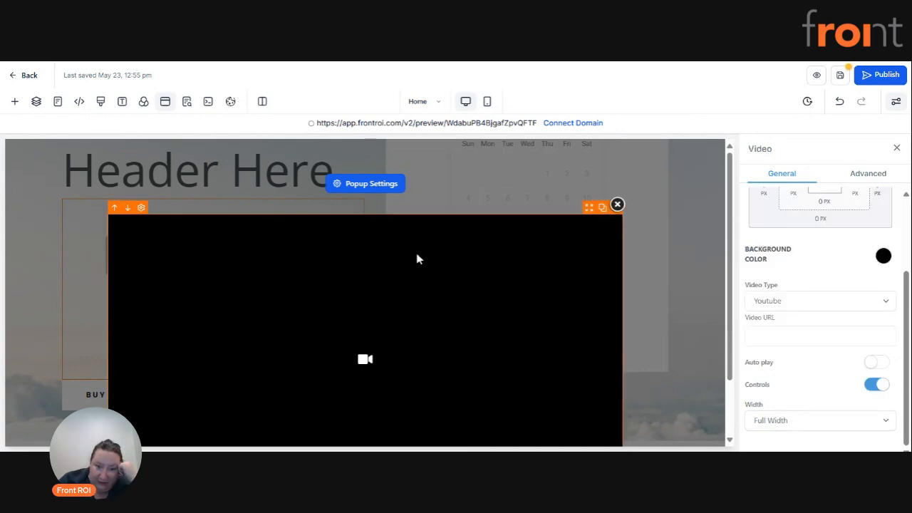
scroll(805, 295, "up", 3)
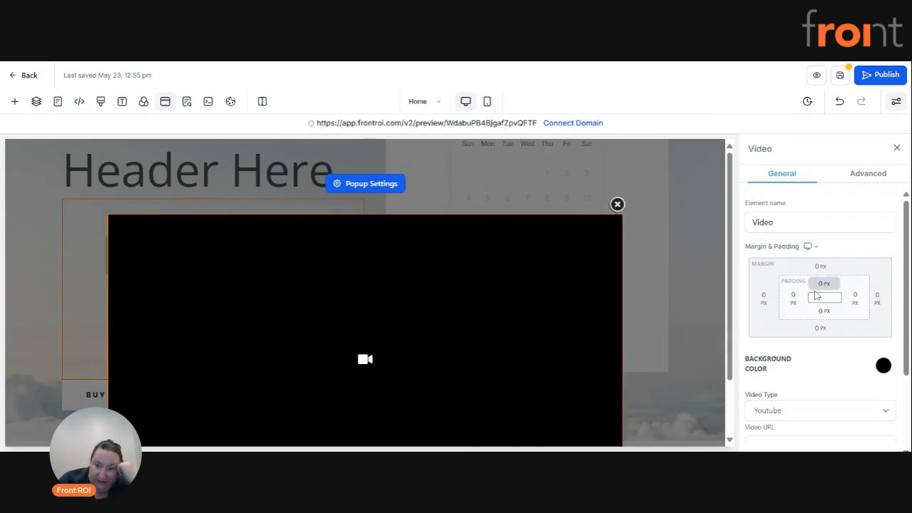
left_click(362, 182)
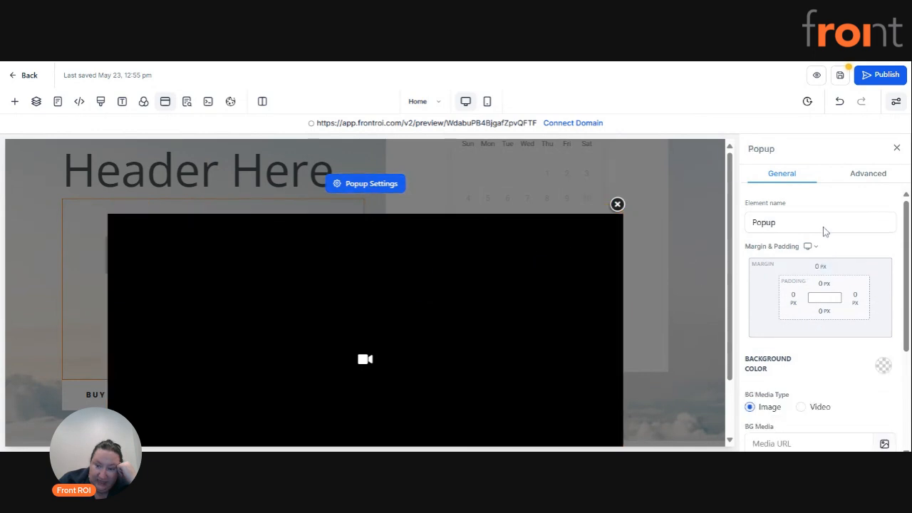
scroll(819, 285, "down", 2)
scroll(821, 291, "down", 1)
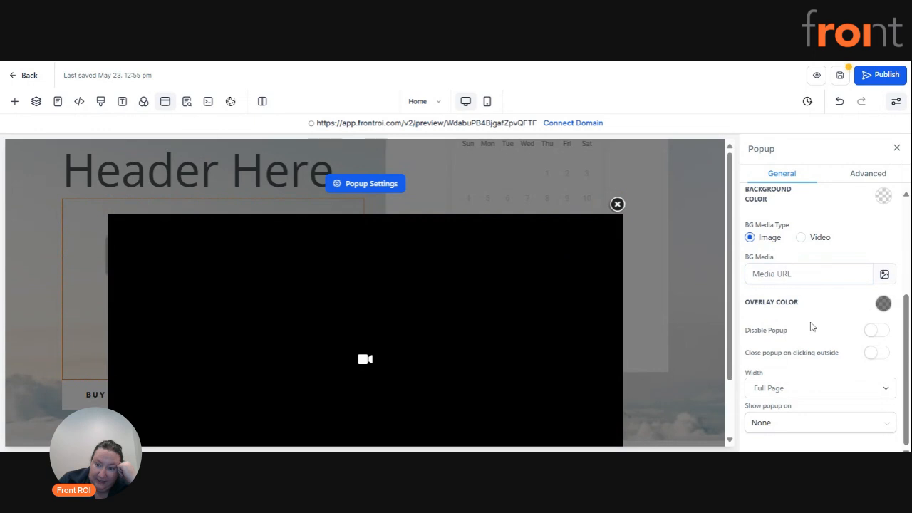
scroll(805, 316, "up", 5)
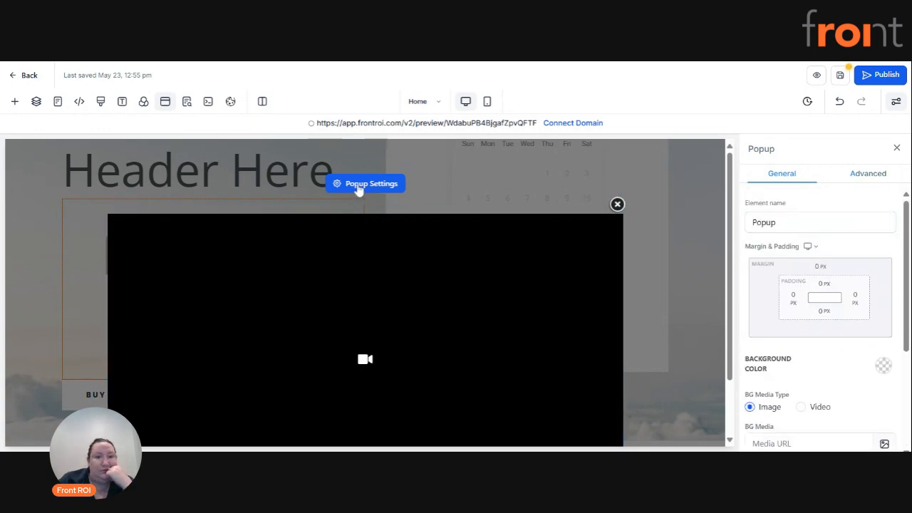
left_click(617, 205)
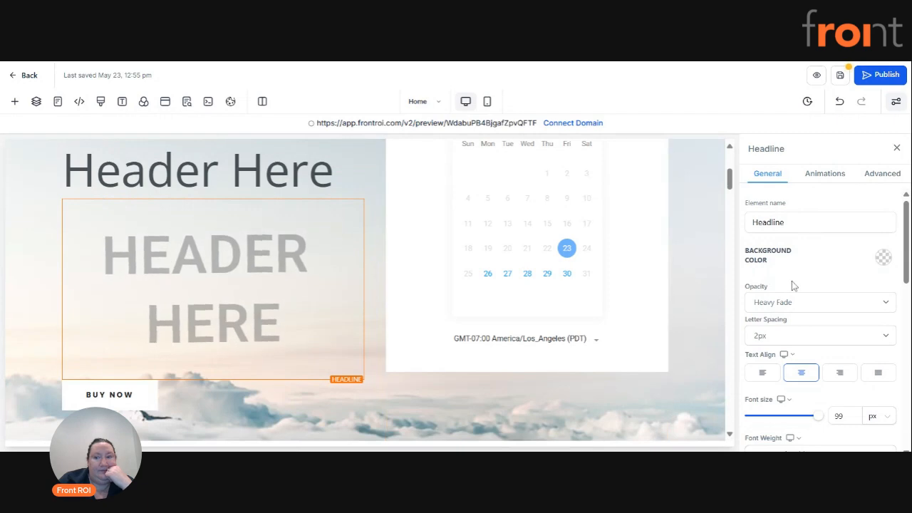
Step: Reopen the popup and inspect its video element's general and advanced options and the popup's own background, overlay, width and display options
left_click(165, 101)
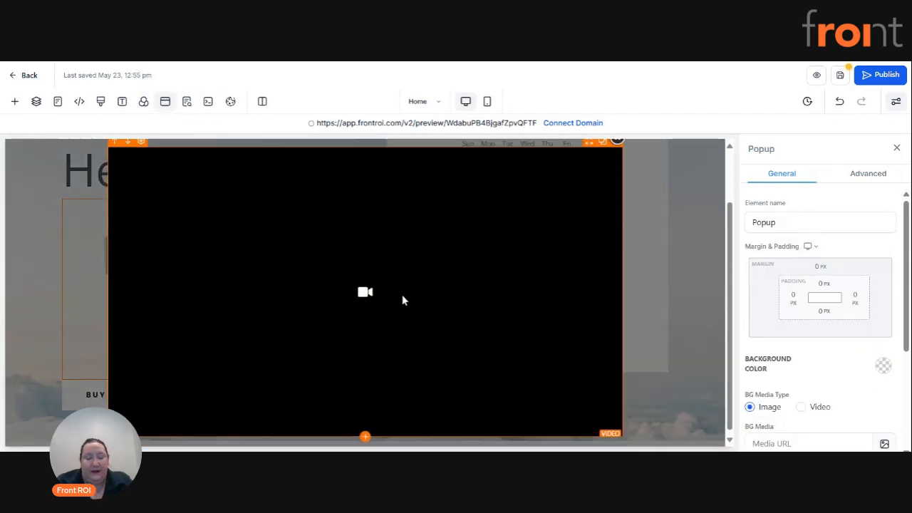
left_click(411, 278)
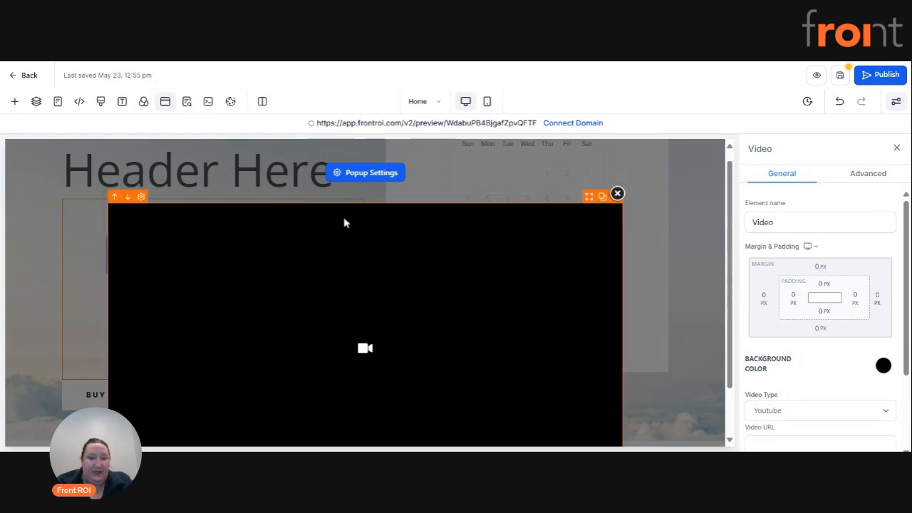
left_click(14, 101)
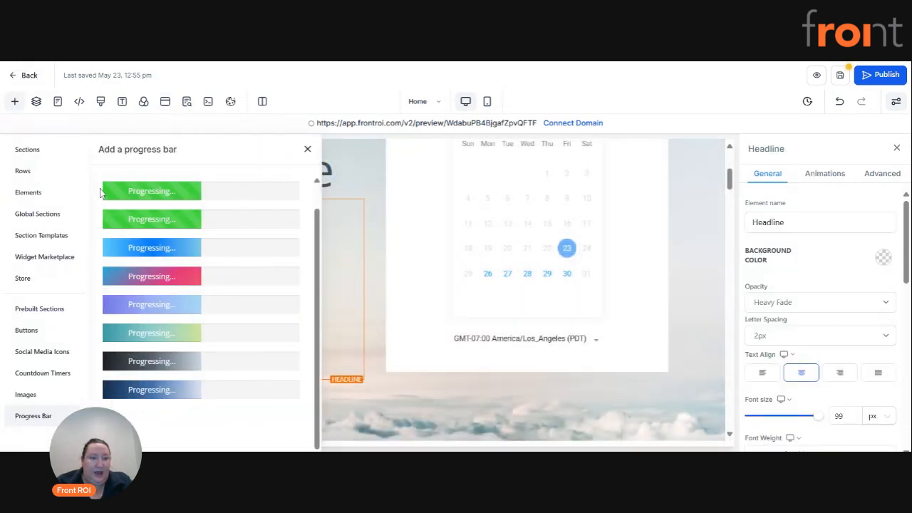
left_click(165, 102)
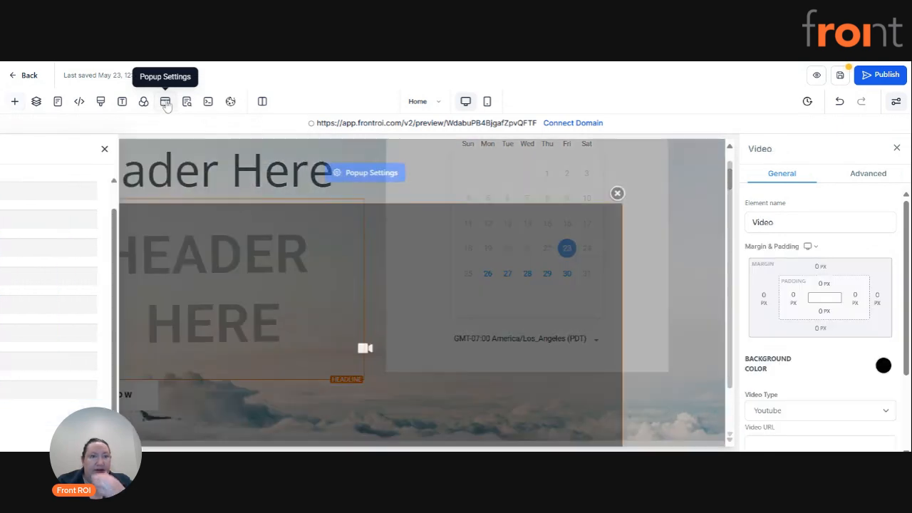
scroll(810, 252, "down", 3)
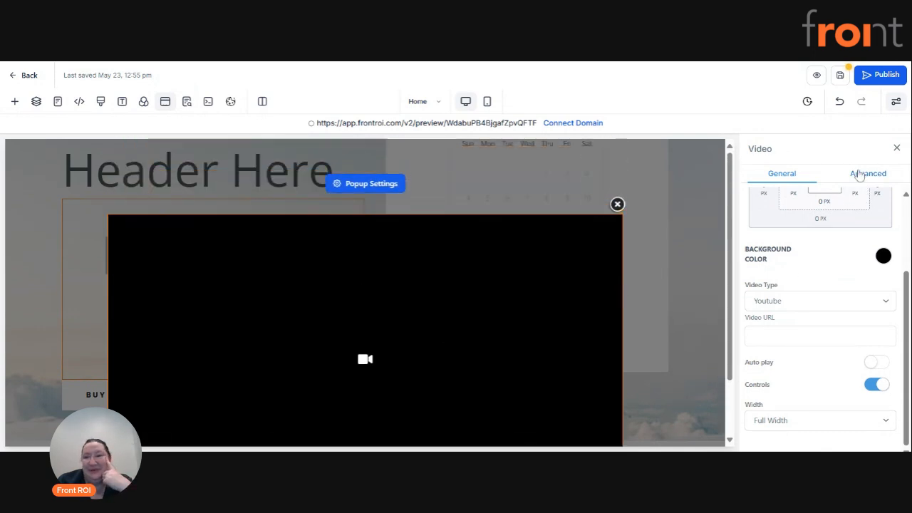
left_click(859, 175)
left_click(796, 177)
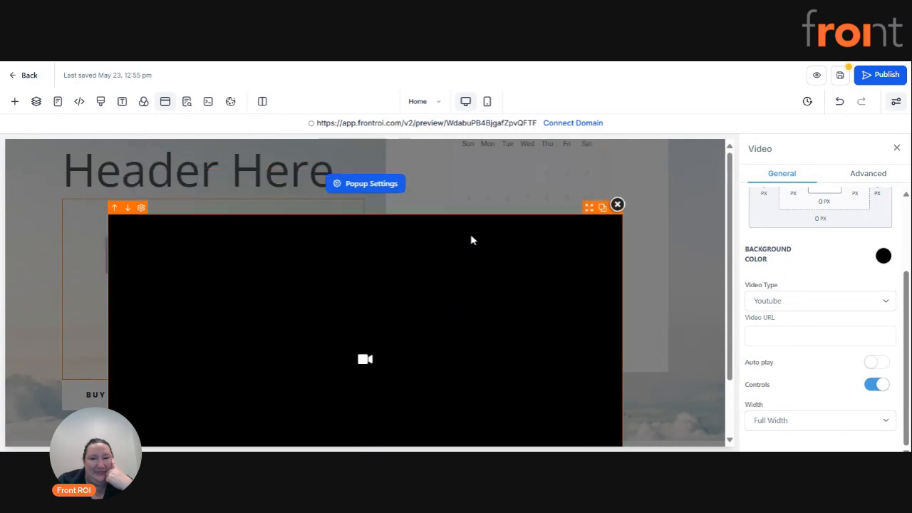
left_click(374, 185)
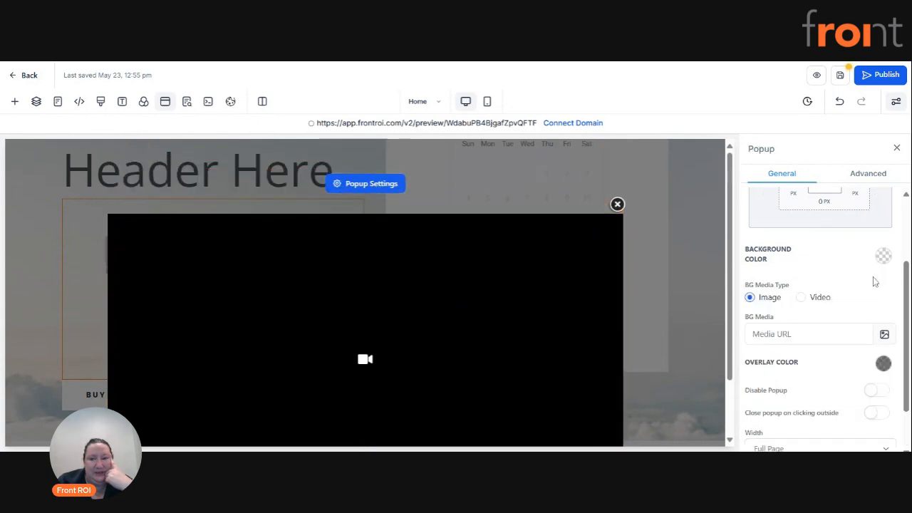
scroll(857, 299, "down", 1)
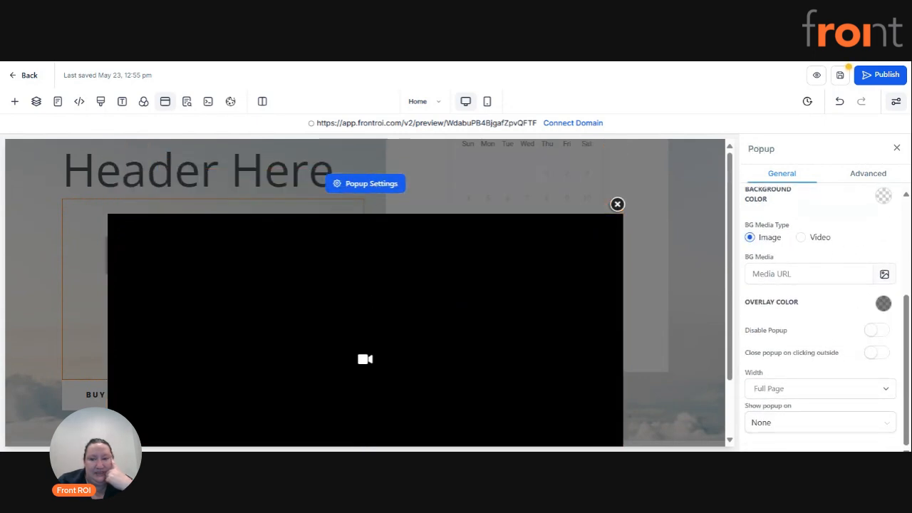
Step: Review the popup's general, width, trigger and advanced options, check its video element's settings, and close the popup
scroll(814, 376, "up", 3)
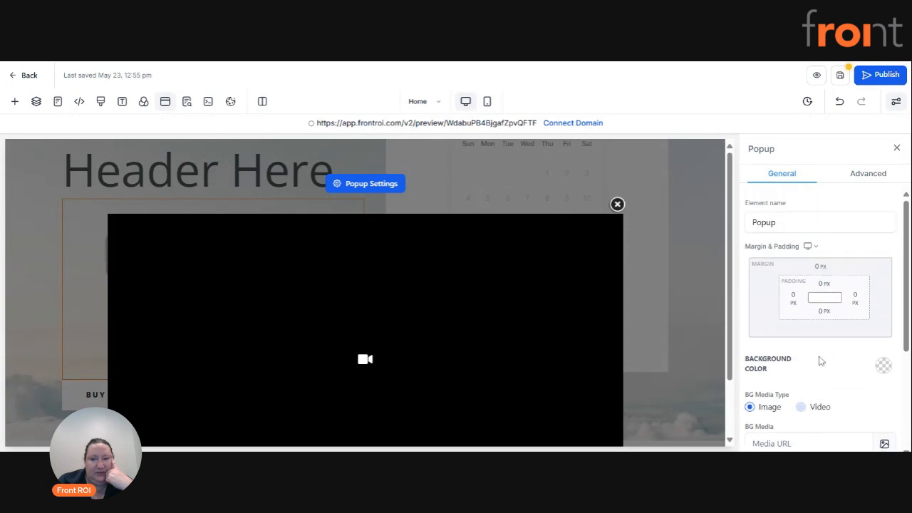
scroll(819, 361, "down", 3)
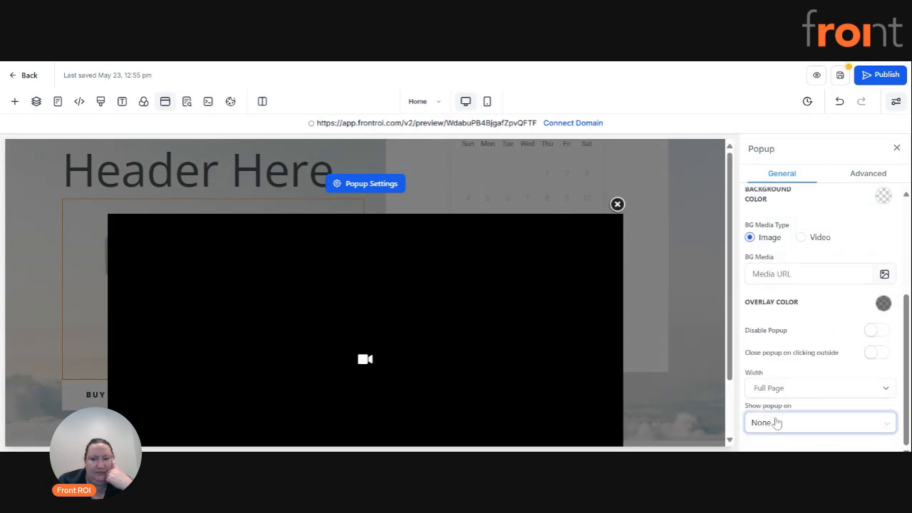
left_click(776, 423)
left_click(776, 423)
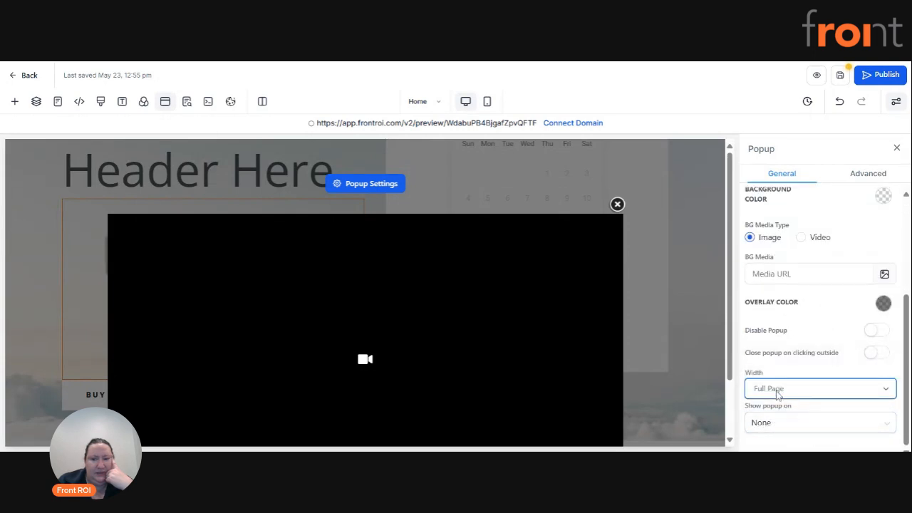
scroll(796, 377, "up", 4)
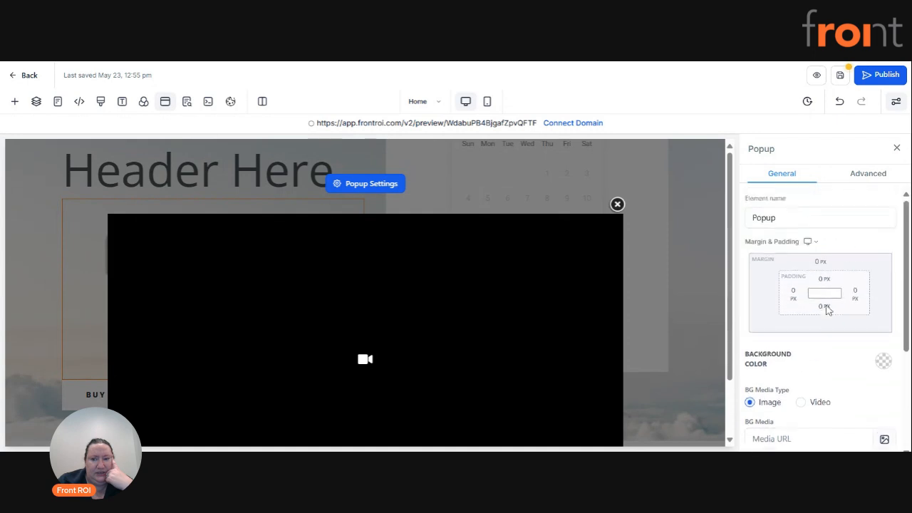
left_click(866, 181)
left_click(458, 297)
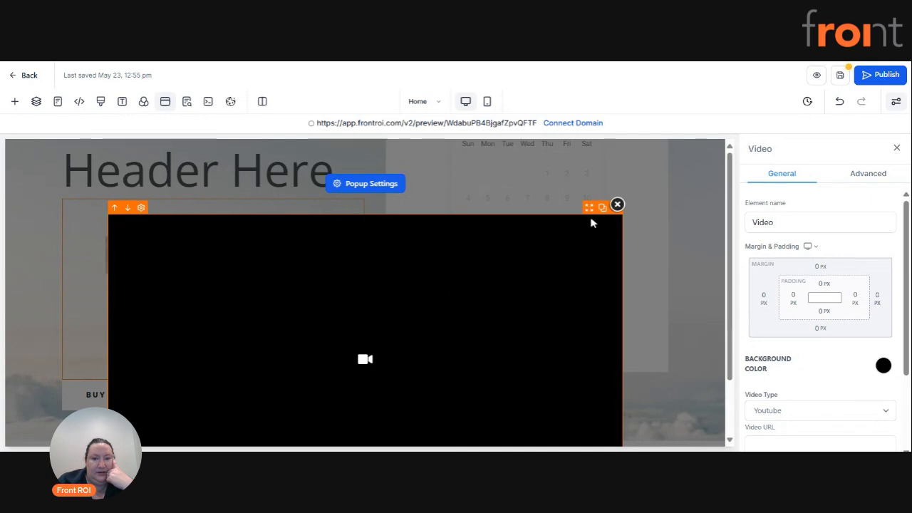
left_click(616, 206)
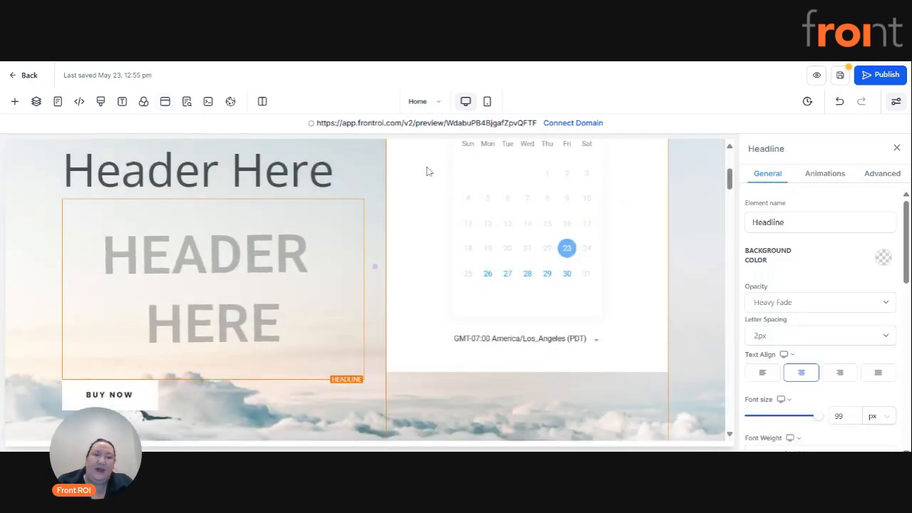
Step: Reopen the popup and add a Form element above its video, choosing Contact Form TEST as the form
left_click(164, 102)
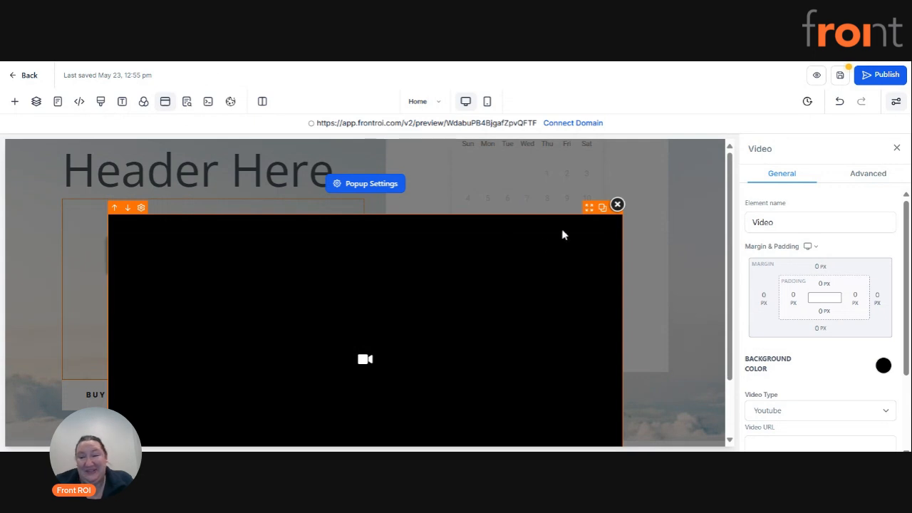
scroll(433, 315, "down", 2)
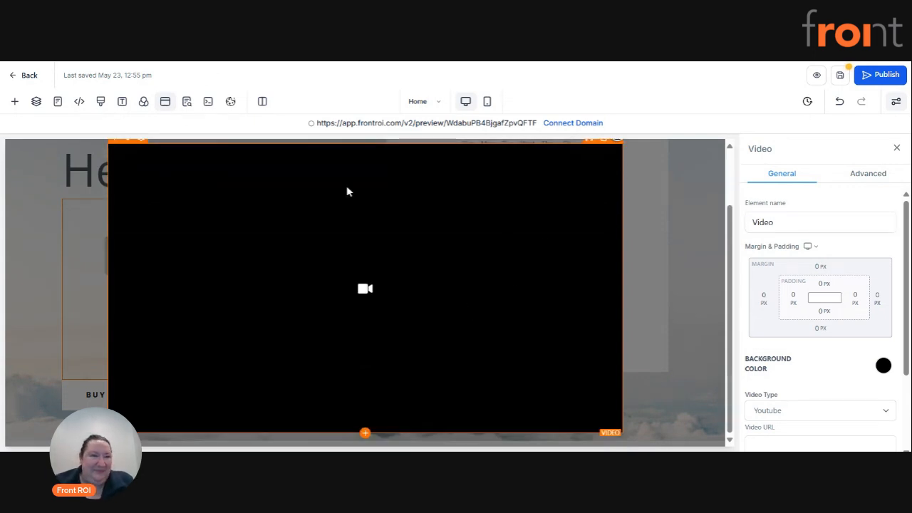
scroll(302, 338, "up", 2)
scroll(324, 279, "down", 2)
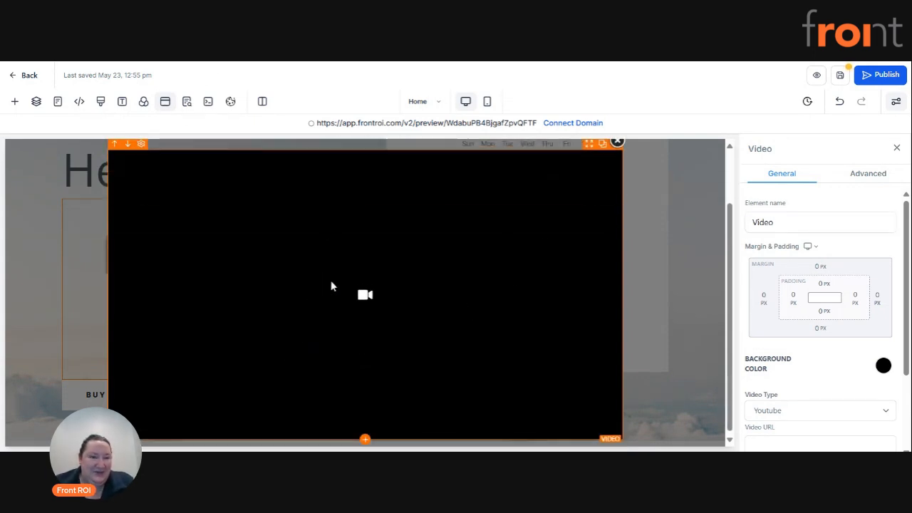
left_click(365, 434)
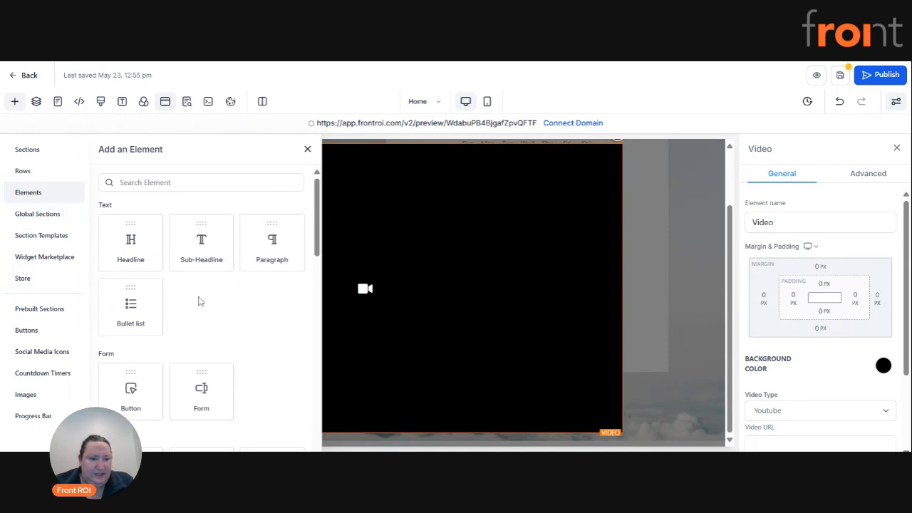
scroll(200, 213, "down", 3)
scroll(205, 294, "down", 5)
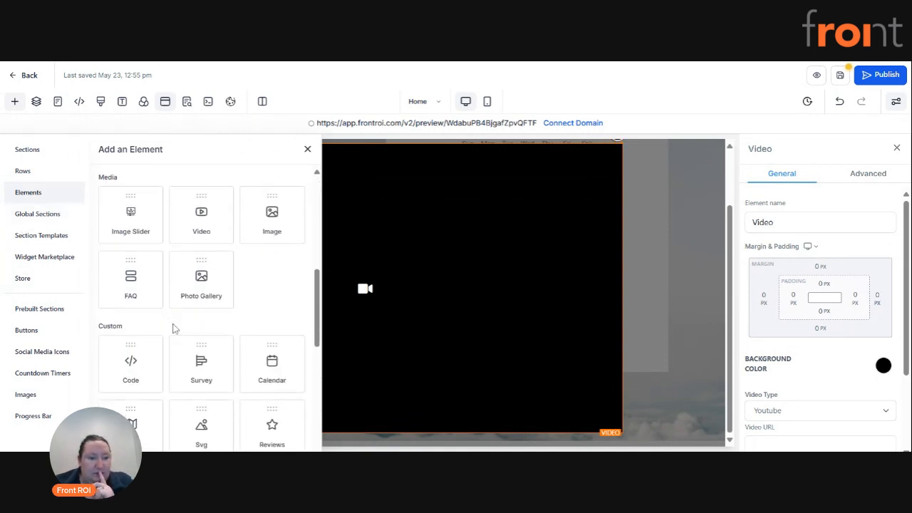
scroll(206, 309, "down", 5)
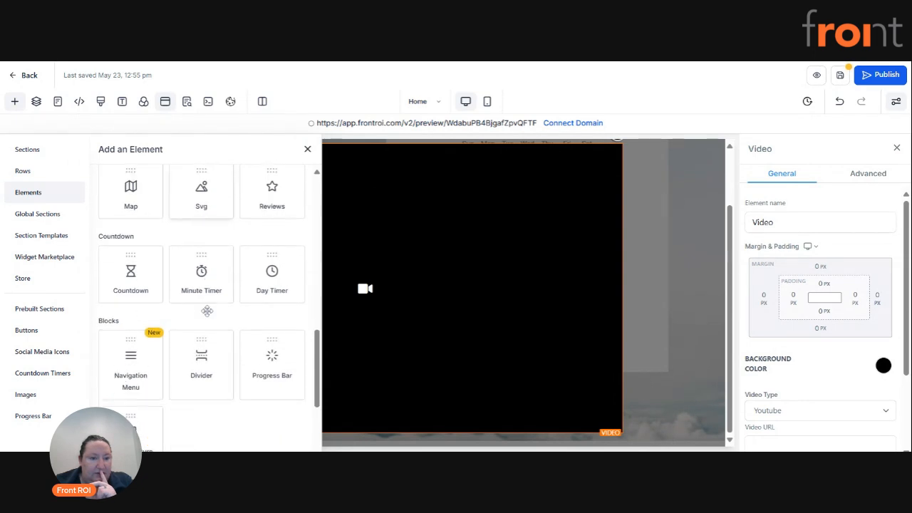
scroll(206, 310, "down", 1)
scroll(207, 308, "up", 8)
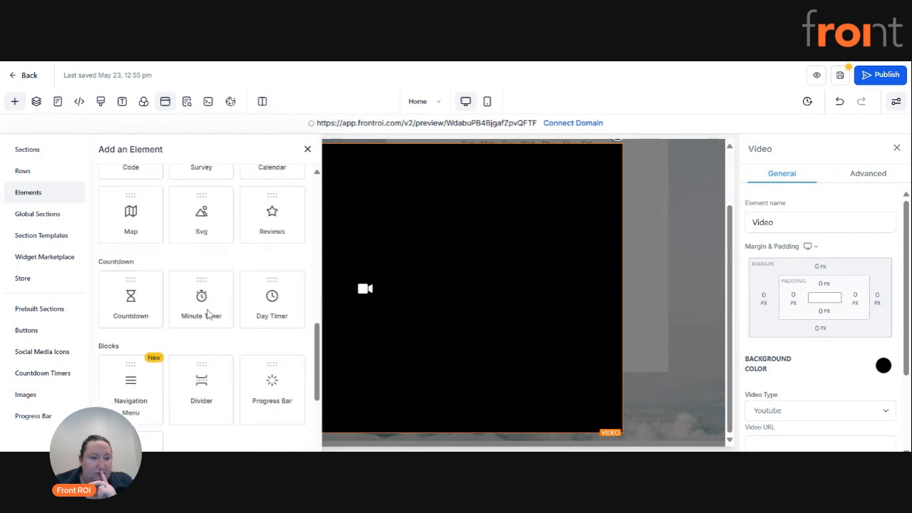
scroll(209, 305, "up", 2)
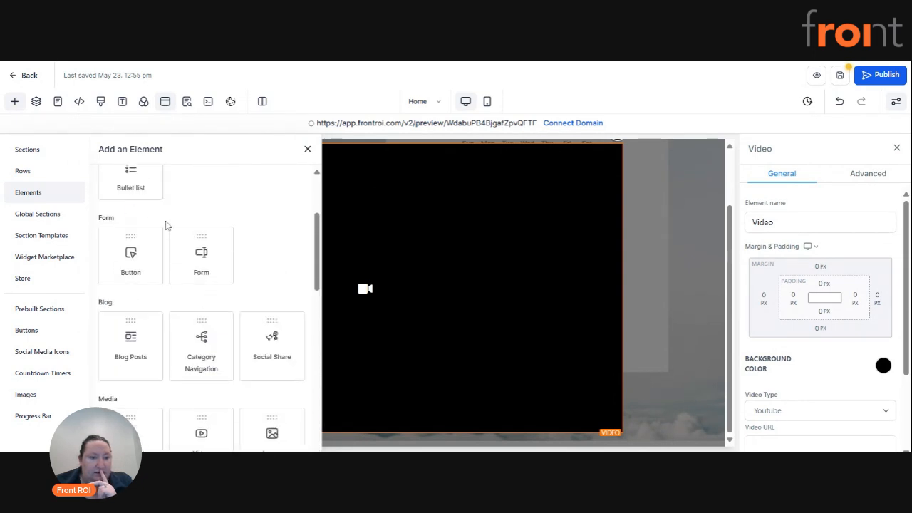
left_click_drag(189, 254, 393, 254)
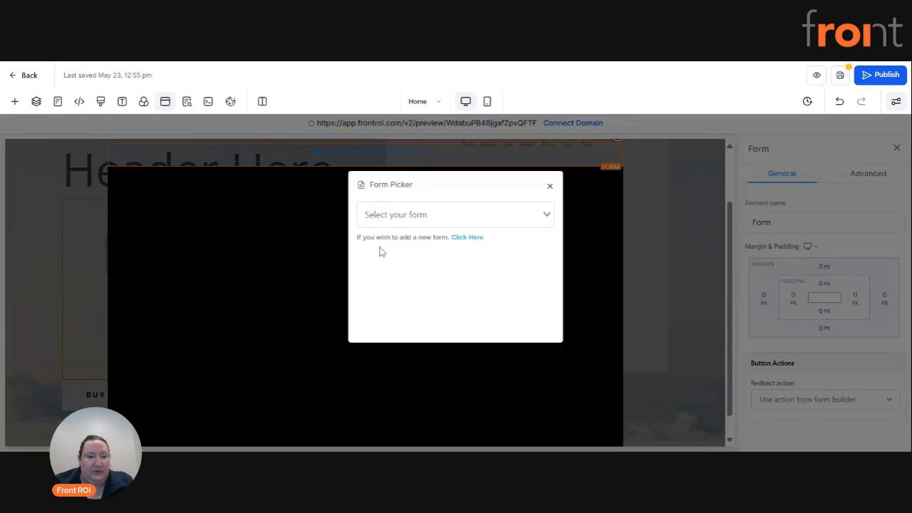
left_click(428, 215)
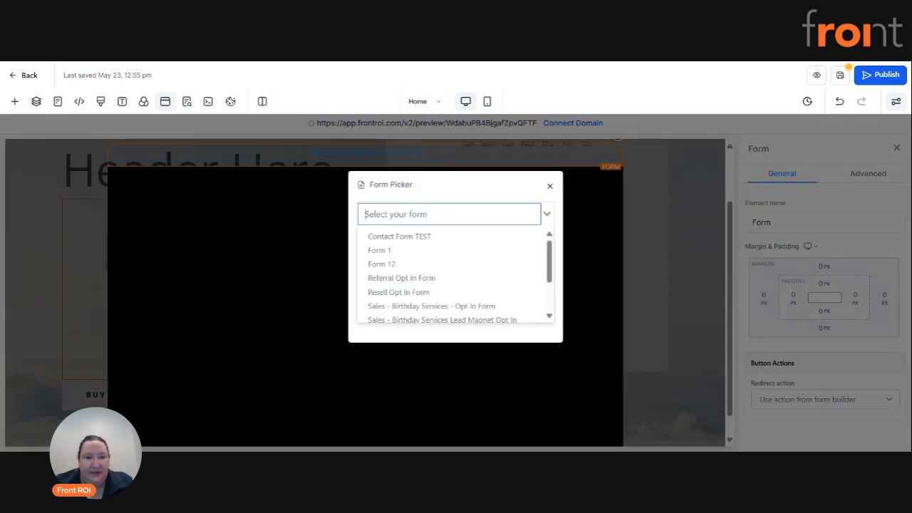
left_click(421, 240)
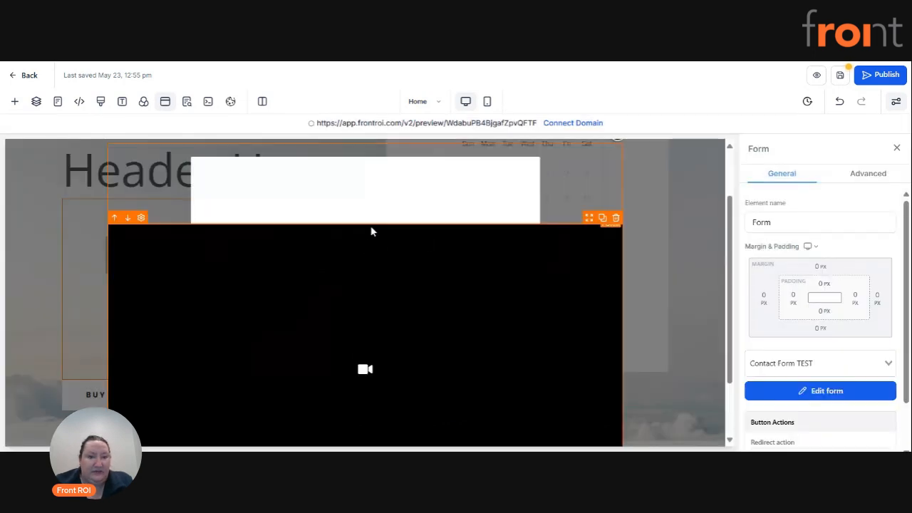
Step: Delete the video element below the contact form in the popup
scroll(411, 291, "down", 10)
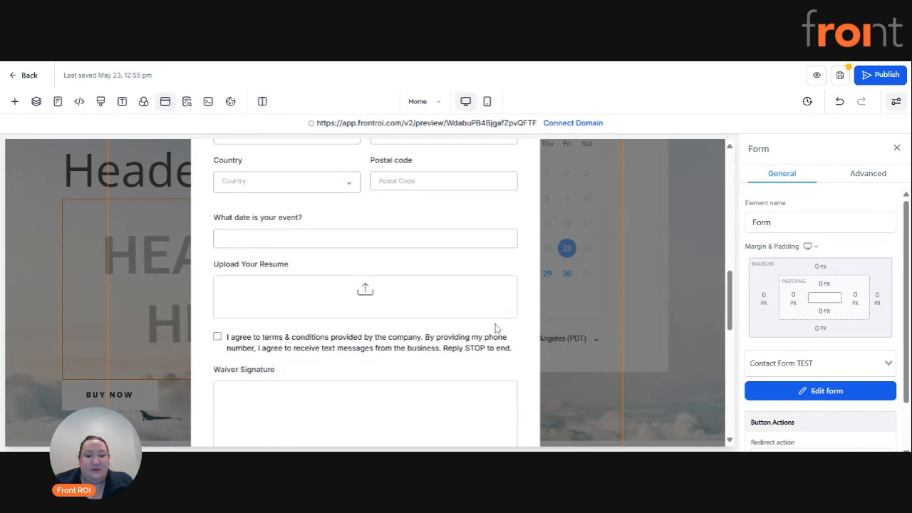
scroll(496, 323, "down", 6)
left_click(461, 260)
scroll(562, 249, "up", 2)
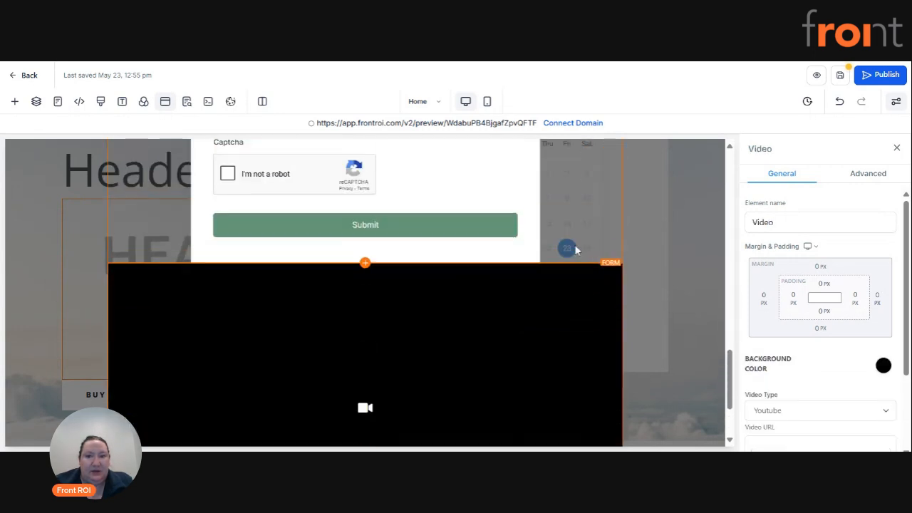
left_click(616, 257)
scroll(378, 274, "up", 8)
scroll(363, 236, "up", 6)
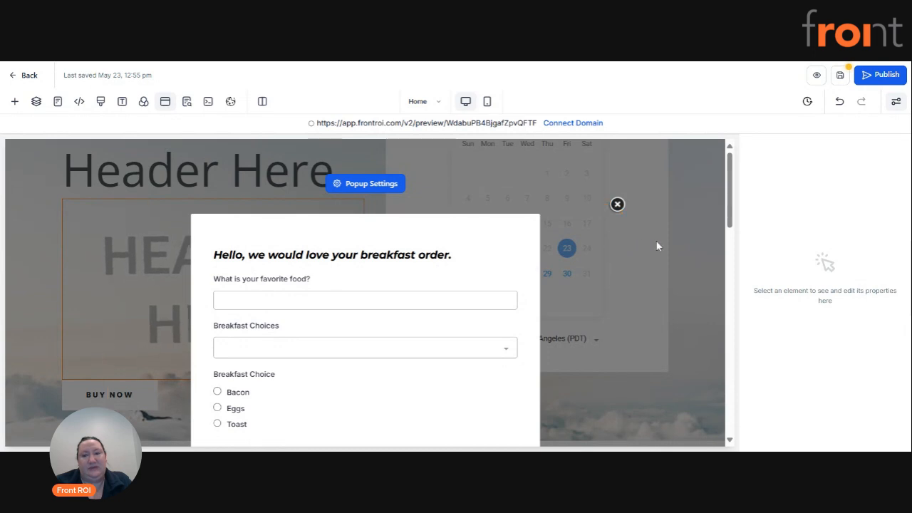
Step: Check the redirect action options of the popup's form and save the page
left_click(395, 261)
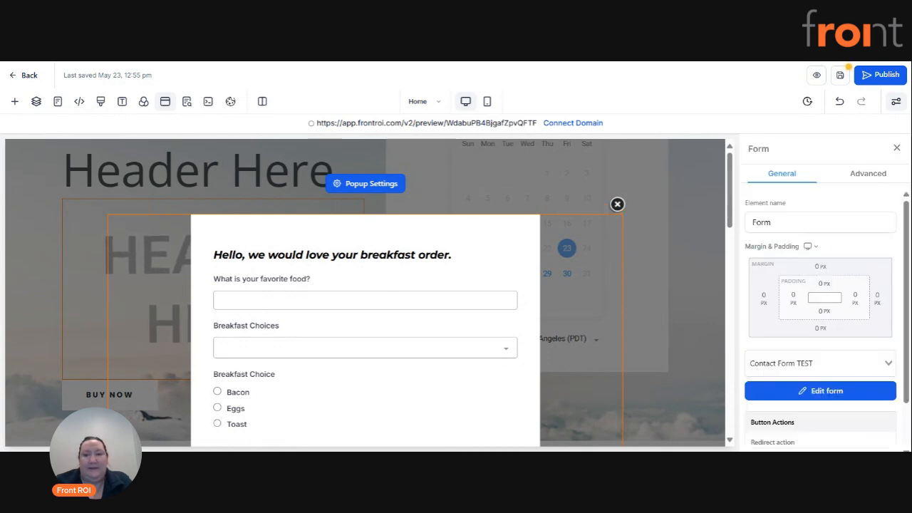
scroll(809, 258, "down", 2)
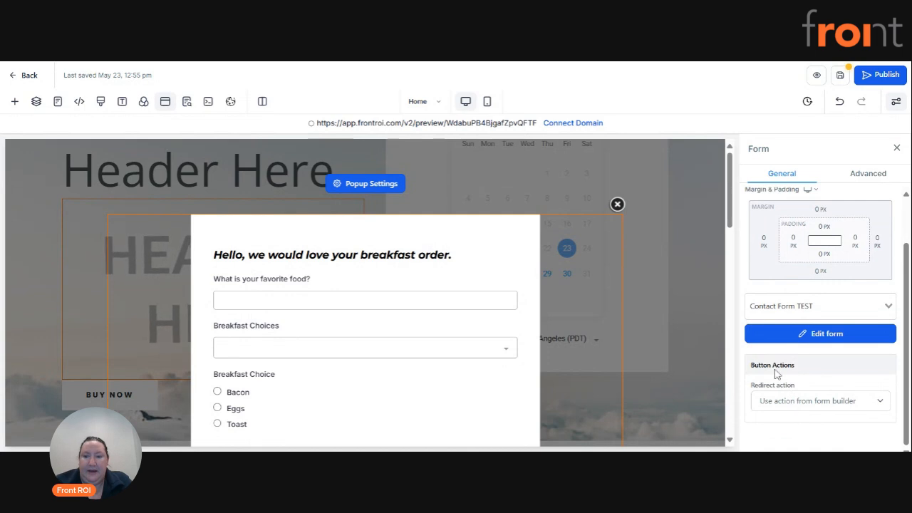
left_click(778, 403)
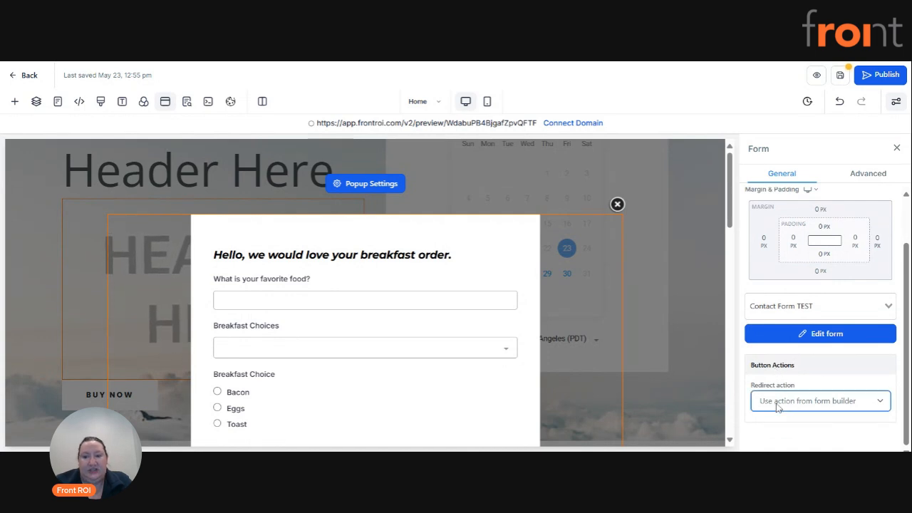
scroll(387, 316, "down", 10)
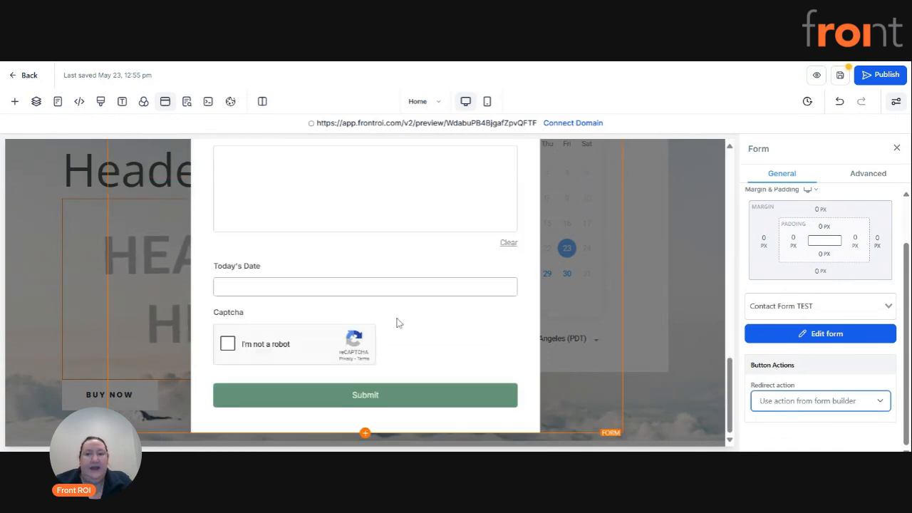
left_click(840, 75)
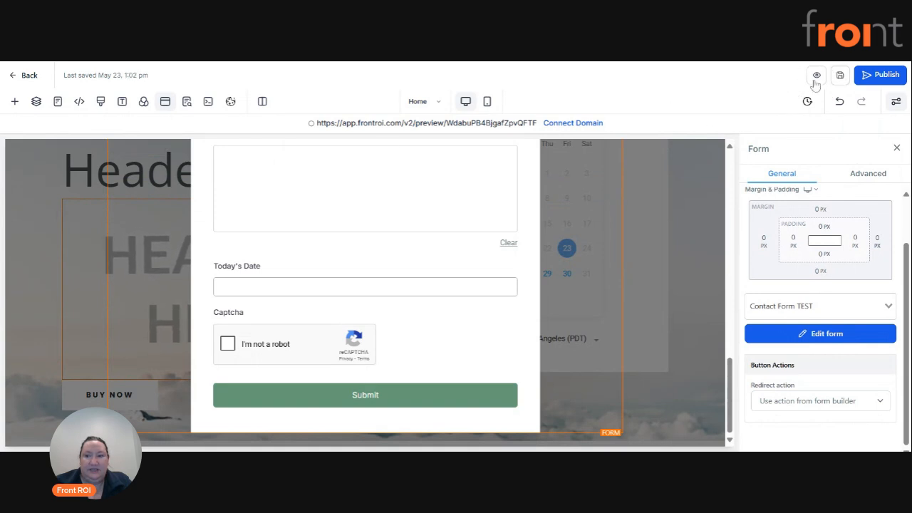
Step: Look over the form element's advanced visibility and custom class options and its general settings
left_click(862, 175)
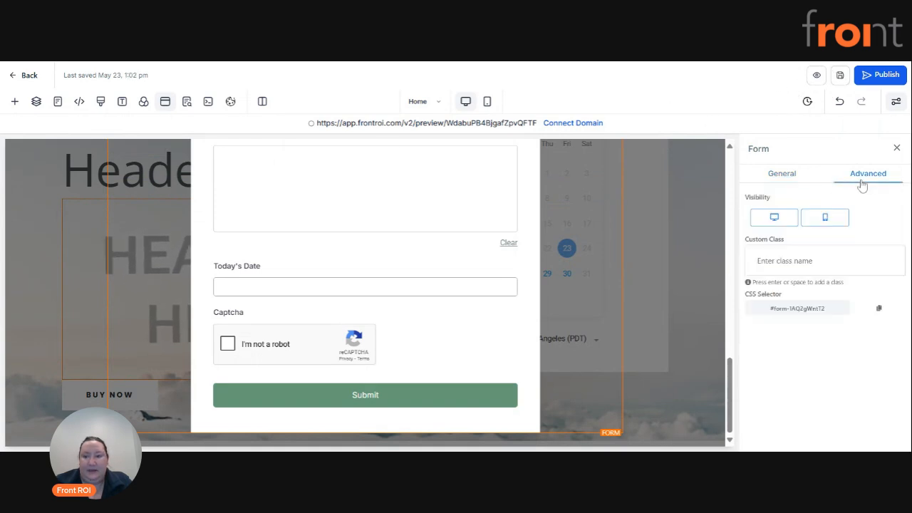
left_click(784, 177)
scroll(819, 313, "down", 1)
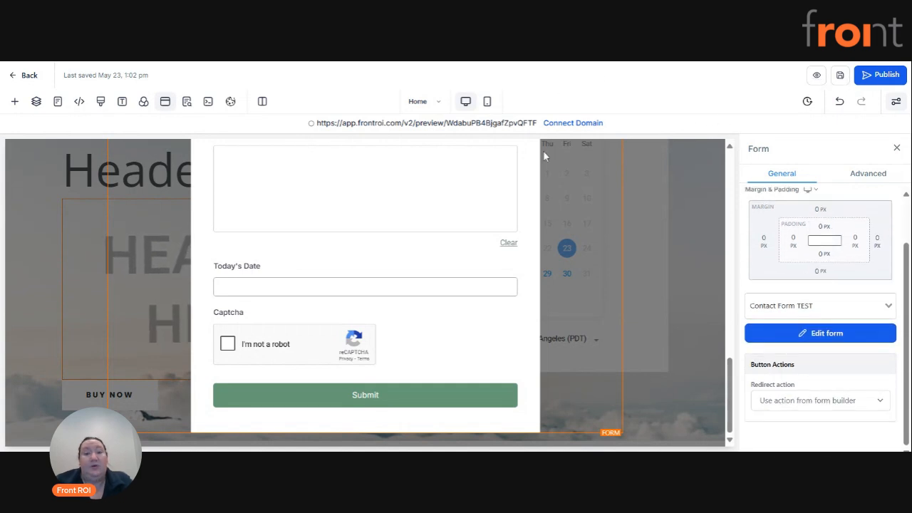
Step: Set the popup to show on Delay, with the delay in seconds at about a tenth of its range
scroll(356, 214, "up", 15)
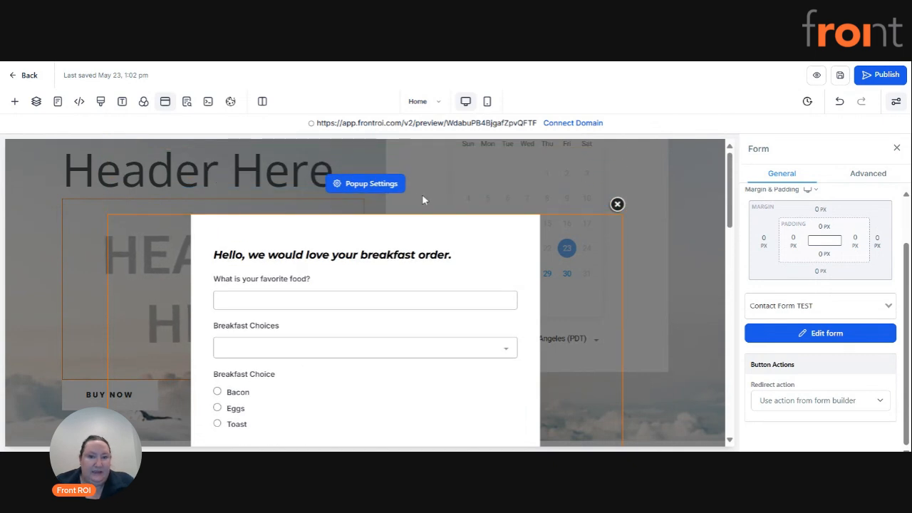
left_click(399, 186)
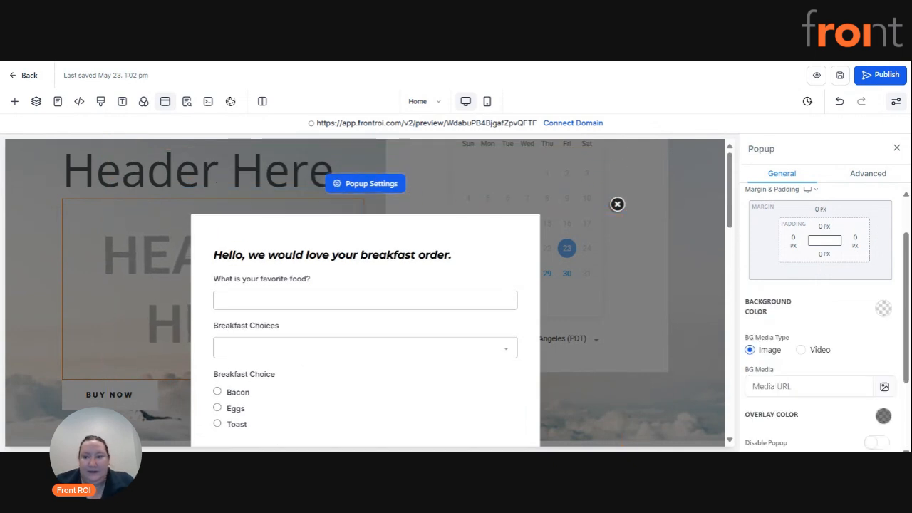
scroll(805, 307, "down", 2)
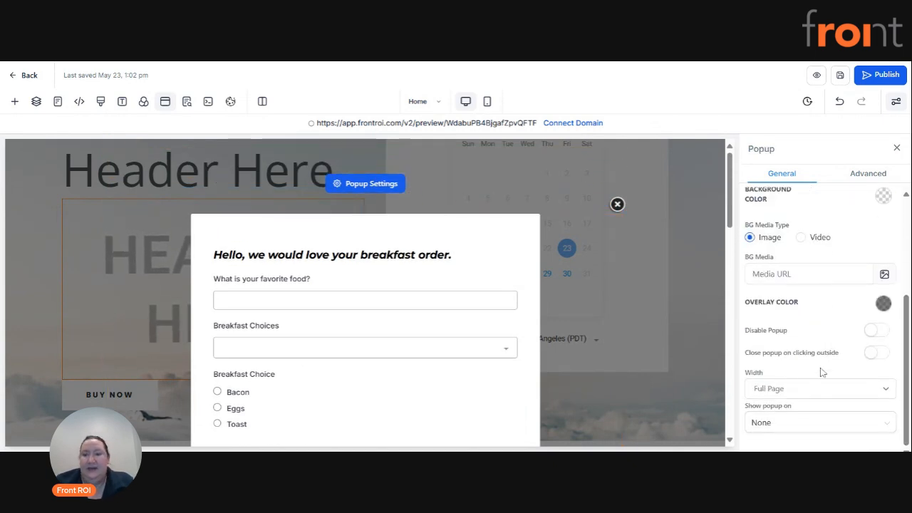
left_click(793, 422)
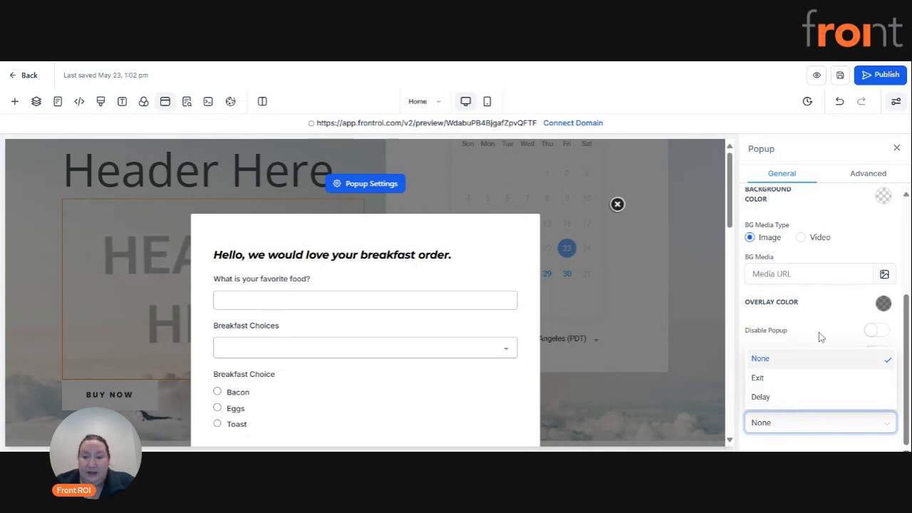
left_click(840, 334)
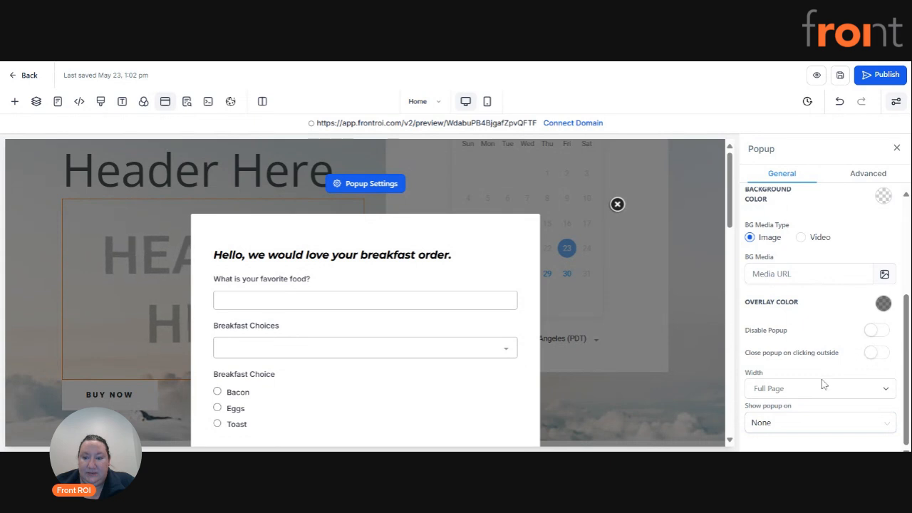
left_click(799, 427)
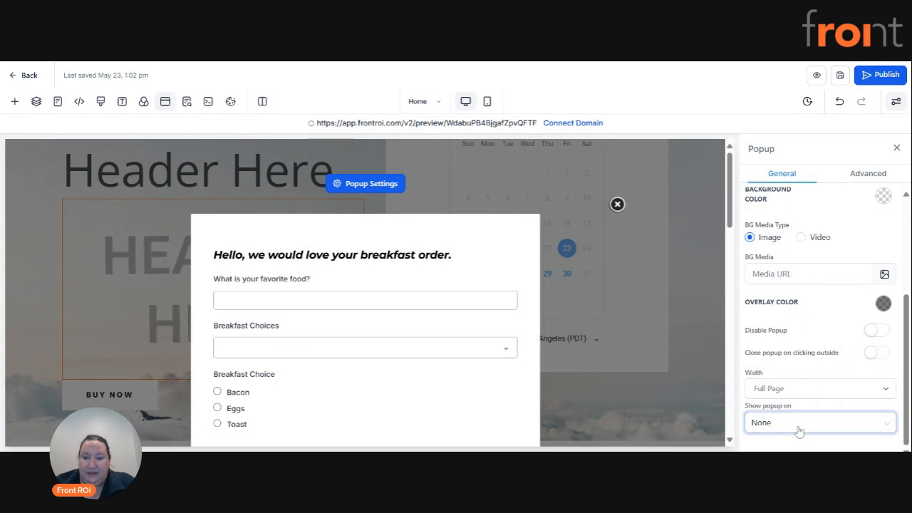
left_click(784, 399)
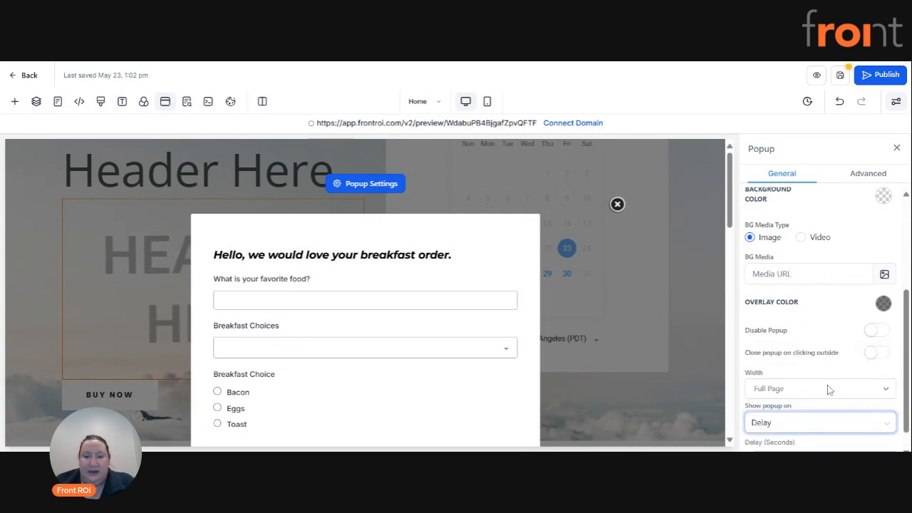
mouse_move(749, 437)
left_mouse_down()
mouse_move(770, 435)
mouse_move(760, 434)
left_mouse_up()
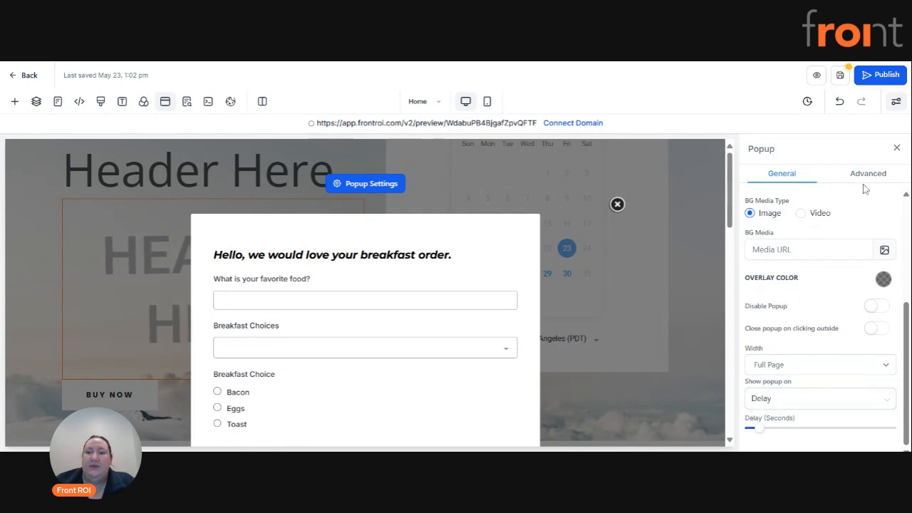
Step: Close the popup settings and examine the page's SEO meta data, checking the title and description fields under Content
left_click(896, 147)
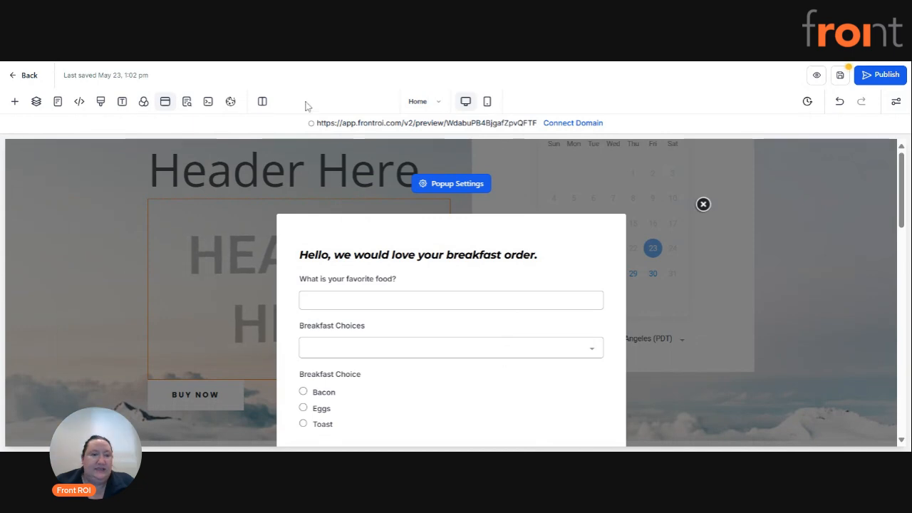
left_click(188, 104)
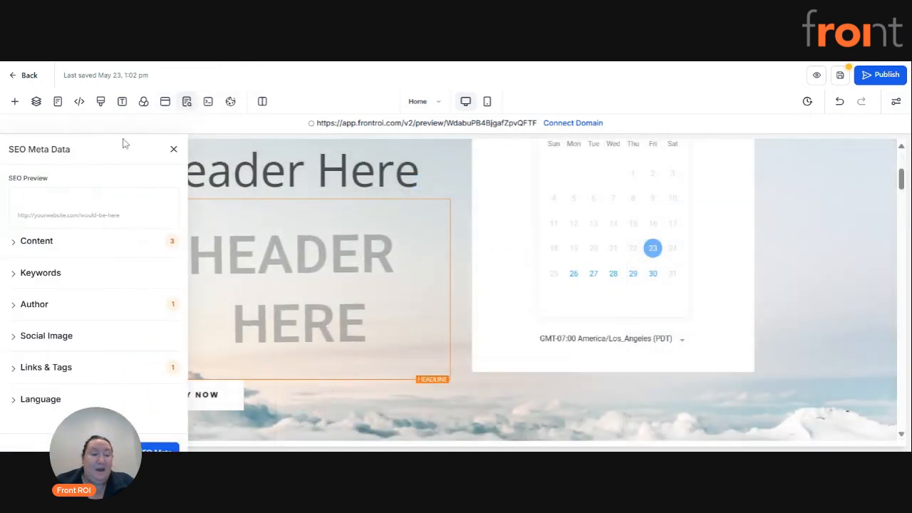
left_click(15, 243)
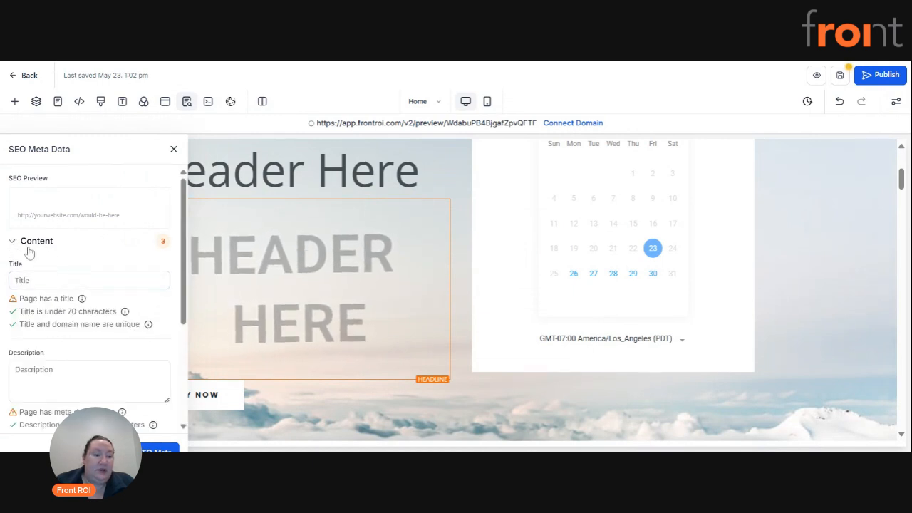
scroll(69, 265, "down", 1)
left_click(69, 221)
left_click(71, 320)
scroll(71, 320, "down", 1)
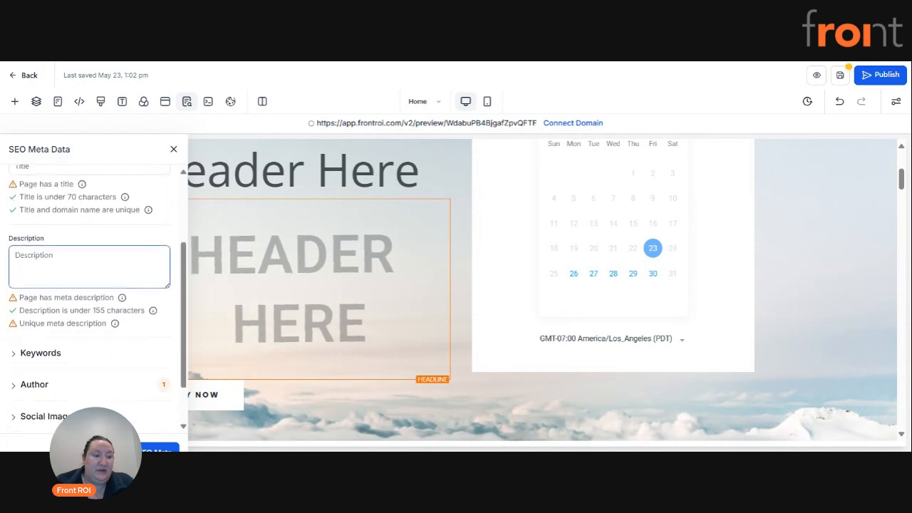
scroll(71, 242, "up", 2)
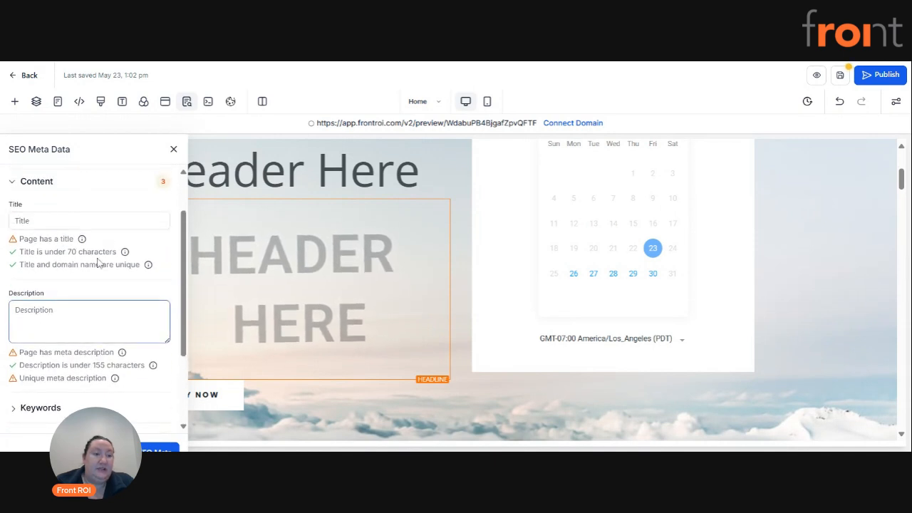
scroll(89, 285, "down", 1)
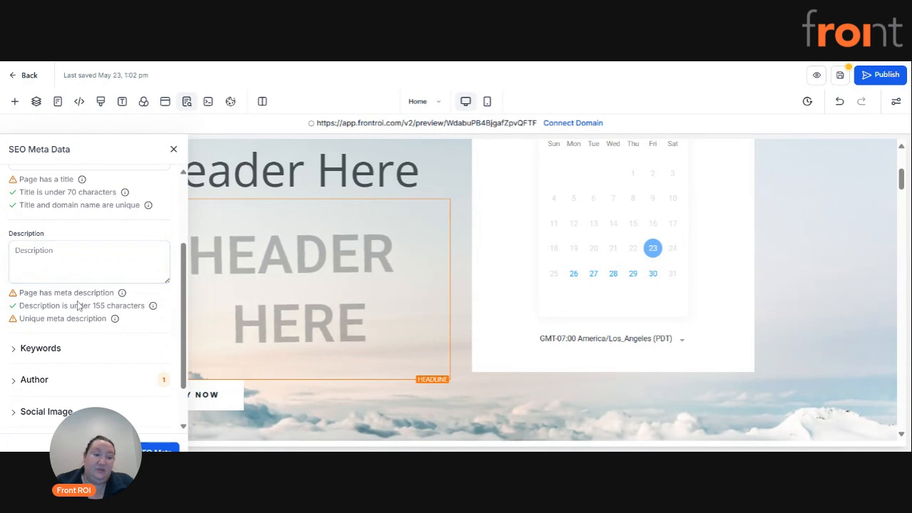
Step: Look over the Keywords and Links & Tags sections of the SEO meta data, including the custom meta tags explanation, and close it
scroll(57, 318, "down", 1)
left_click(35, 292)
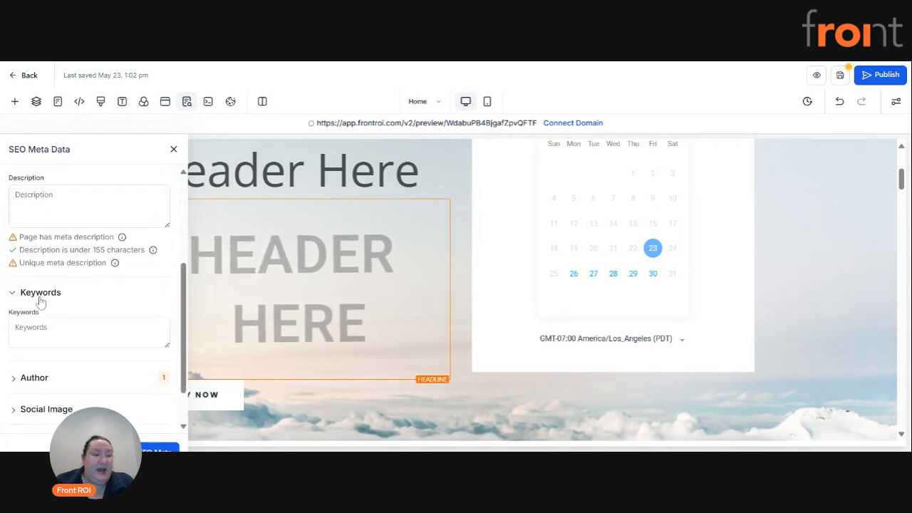
scroll(68, 302, "down", 1)
left_click(68, 279)
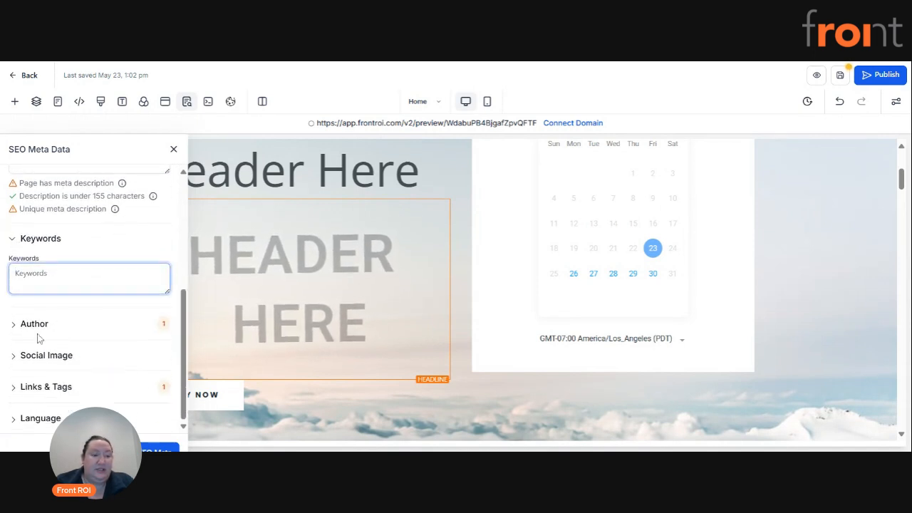
left_click(50, 393)
scroll(64, 335, "up", 1)
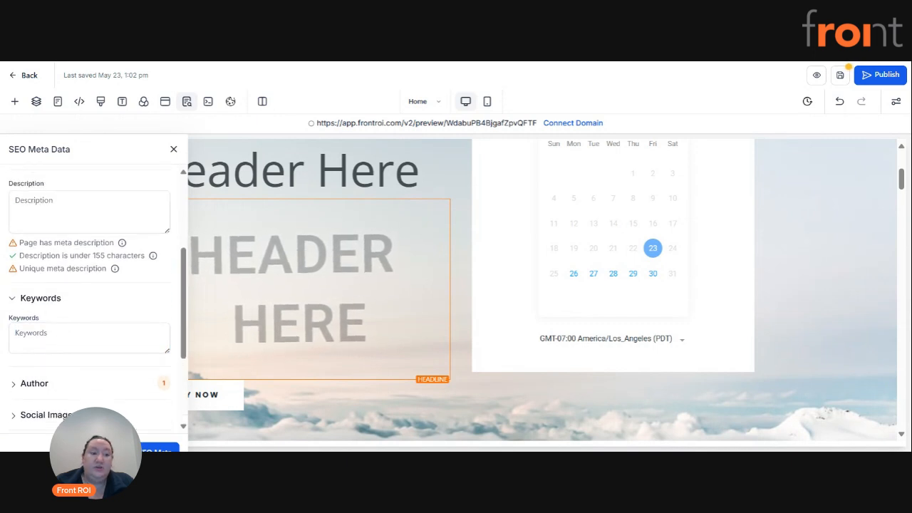
scroll(86, 349, "down", 3)
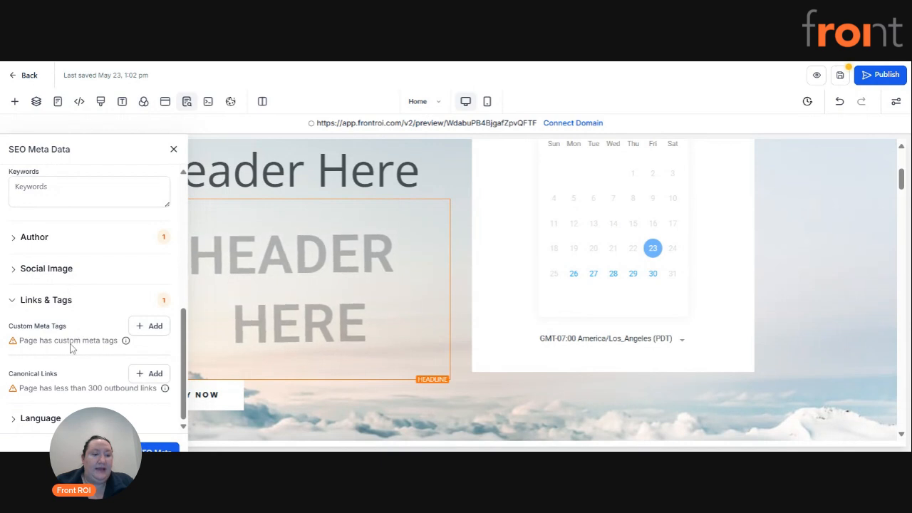
mouse_move(126, 342)
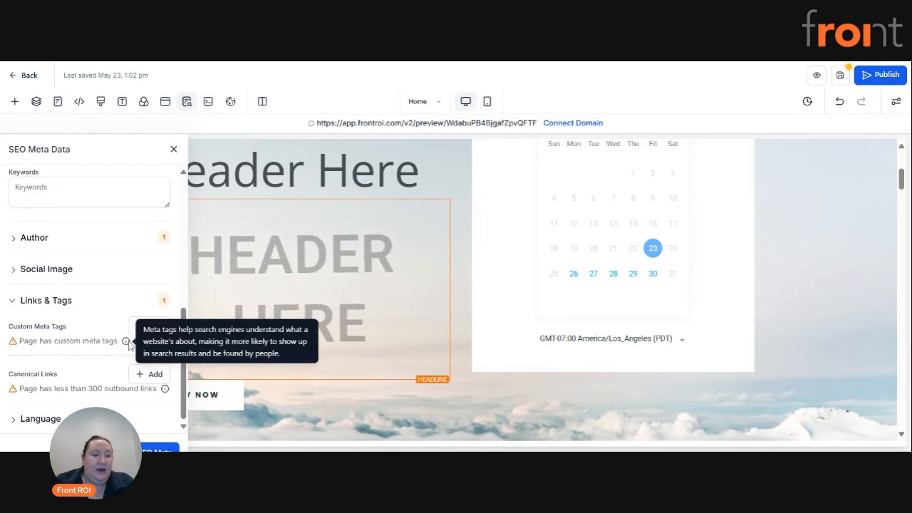
scroll(71, 255, "up", 6)
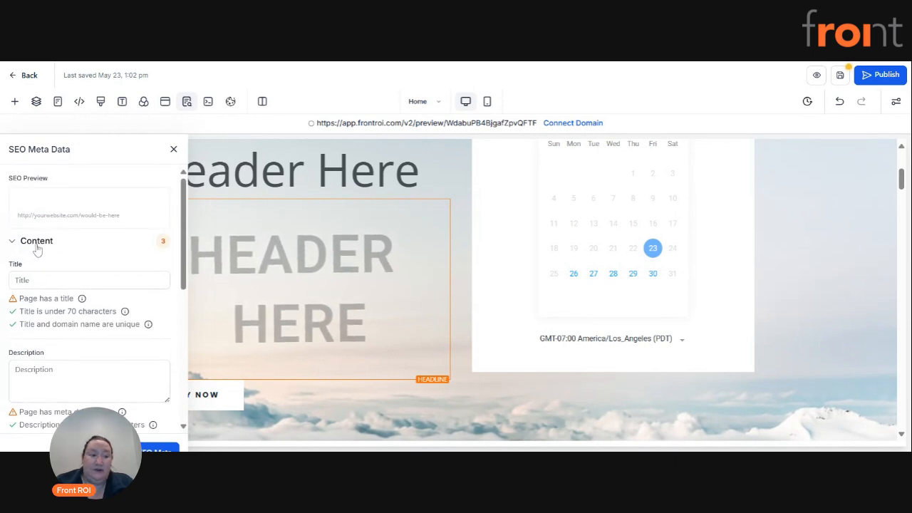
scroll(60, 351, "down", 2)
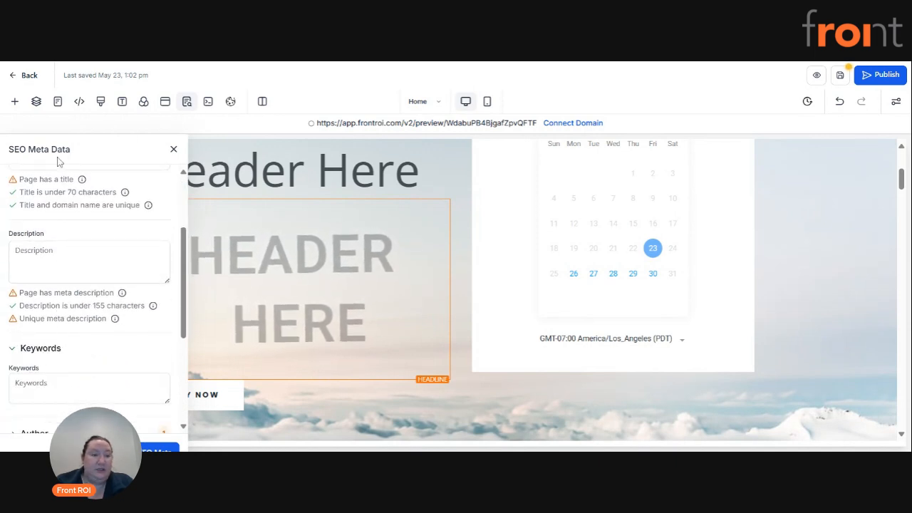
left_click(173, 151)
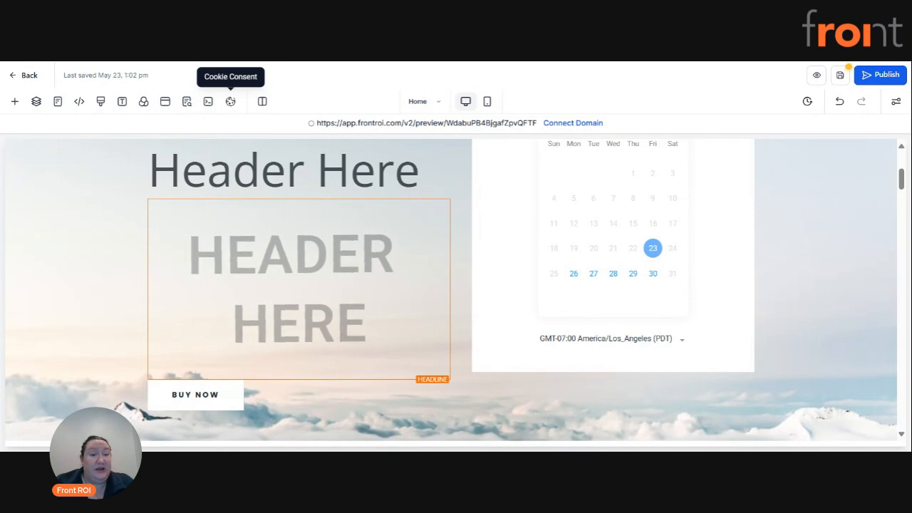
Step: Enable the cookie consent banner for the page
left_click(230, 101)
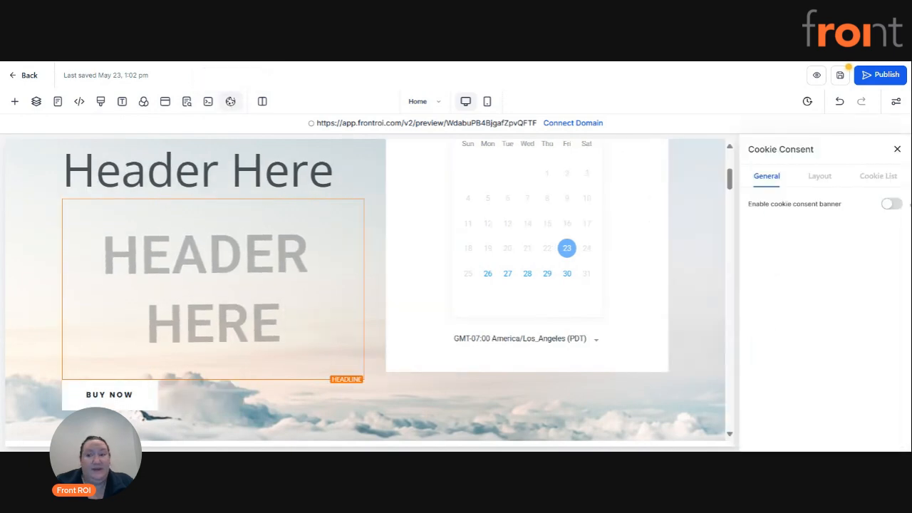
left_click(891, 203)
left_click(258, 301)
left_click(640, 328)
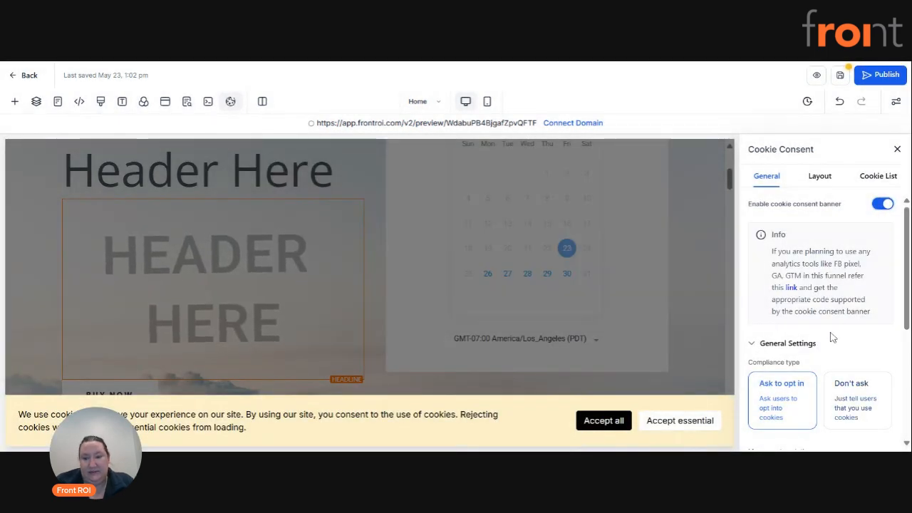
Step: Try the Don't ask compliance type, return to Ask to opt in, and check the cookie banner's message and policy link options
scroll(812, 372, "down", 2)
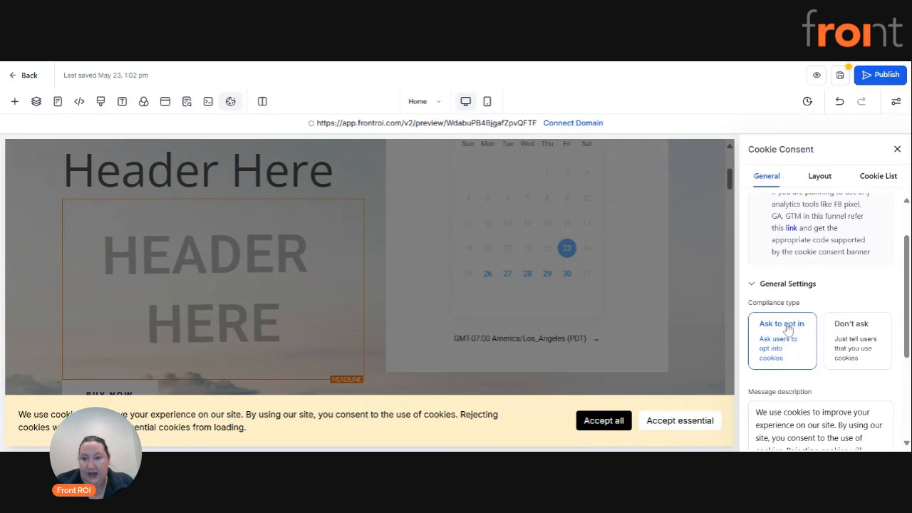
left_click(865, 344)
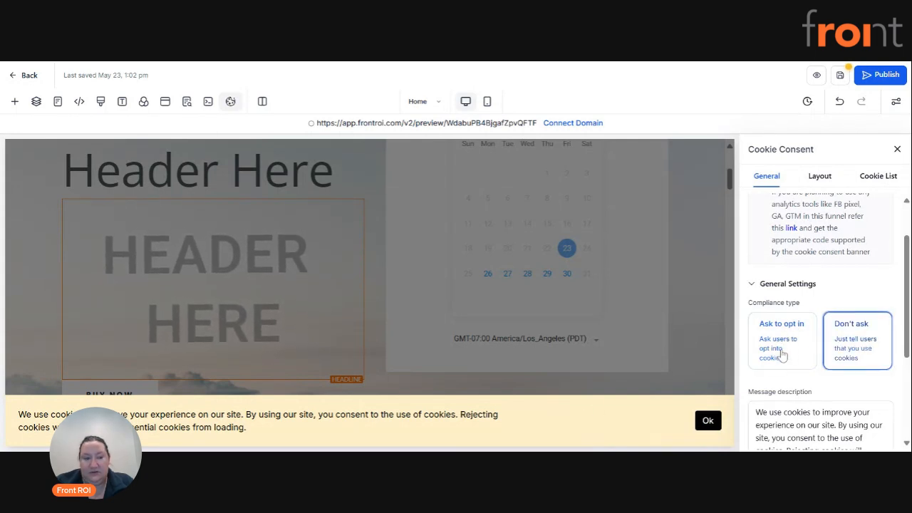
scroll(781, 354, "down", 4)
left_click(790, 225)
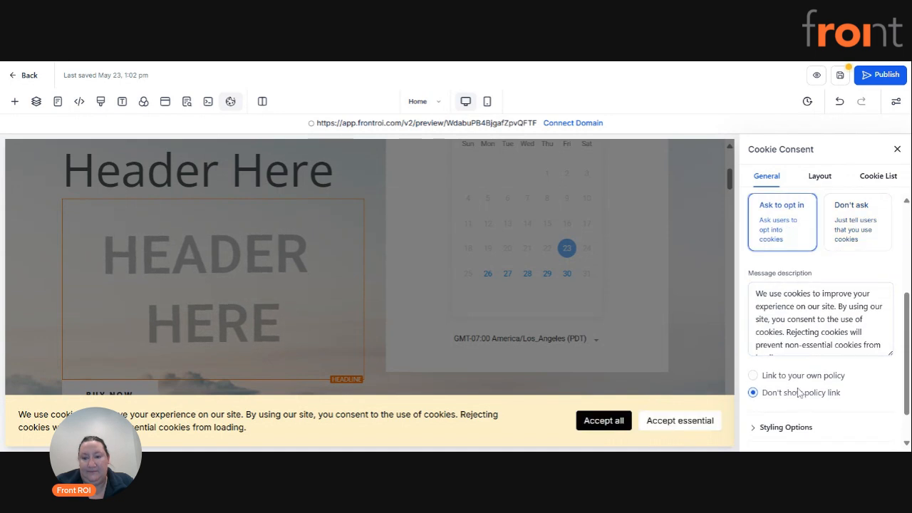
scroll(823, 392, "down", 1)
scroll(836, 407, "up", 7)
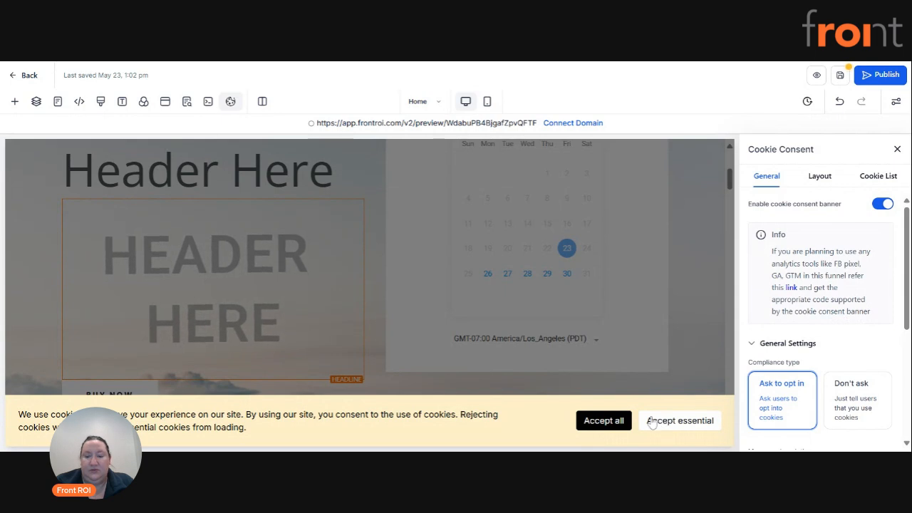
left_click(896, 150)
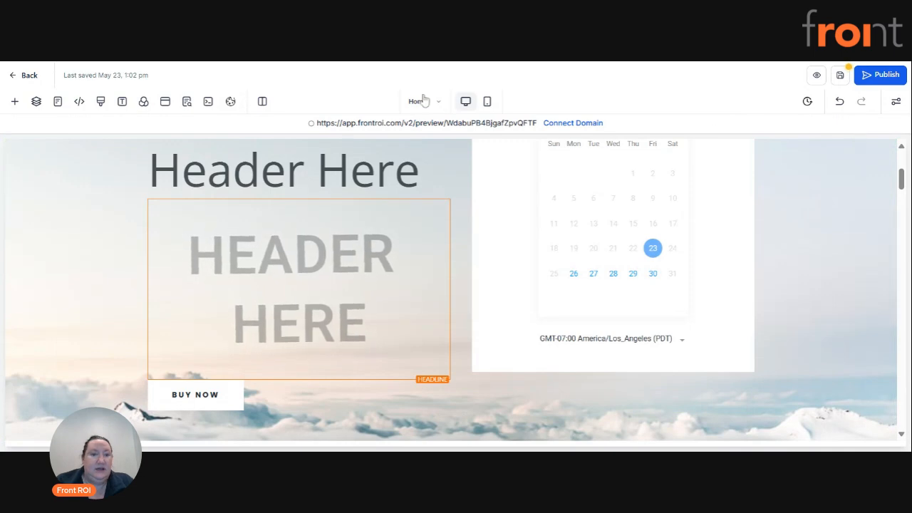
Step: Switch the Home page to the mobile layout and look through it down to the mountain image above About Us
left_click(486, 102)
scroll(462, 220, "up", 5)
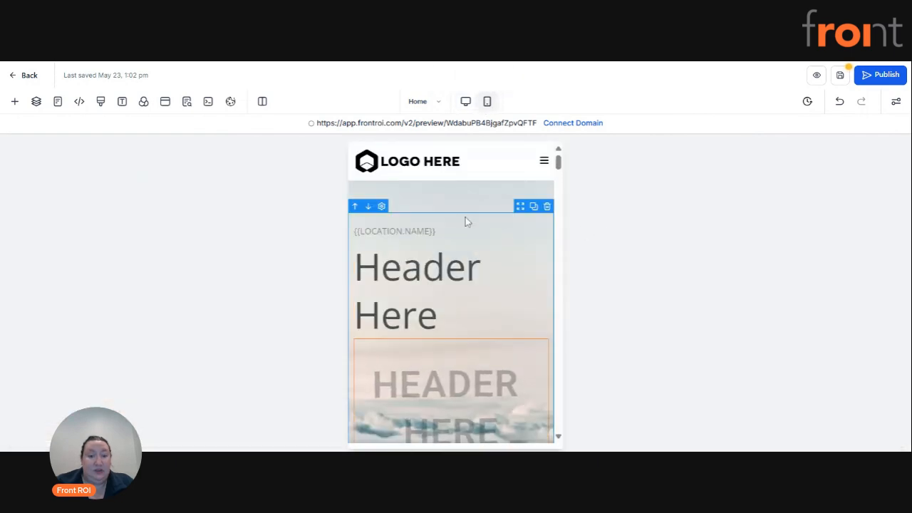
scroll(462, 220, "down", 10)
scroll(470, 249, "down", 8)
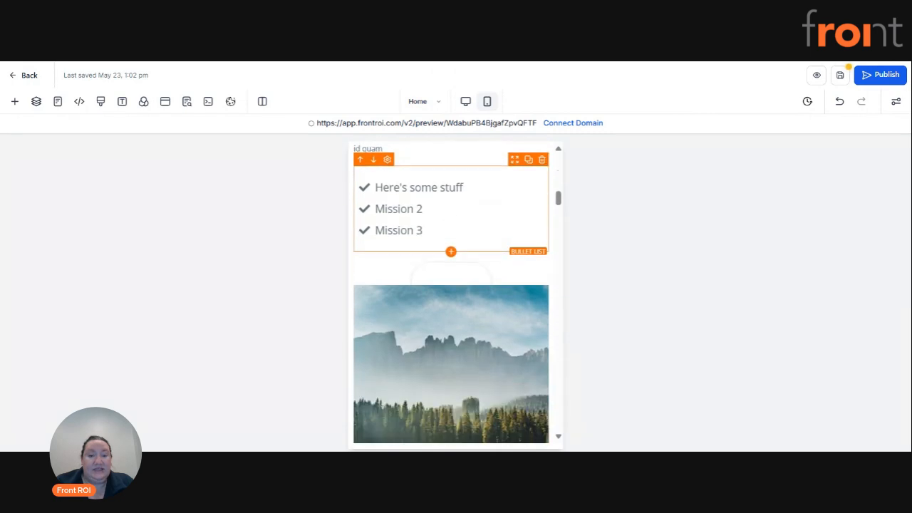
scroll(471, 247, "down", 6)
scroll(460, 267, "up", 3)
scroll(461, 267, "down", 2)
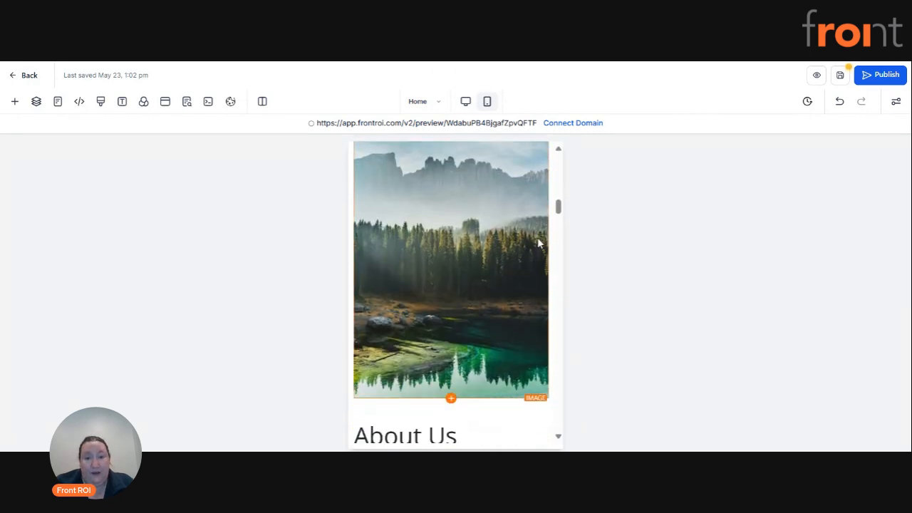
Step: Set the mobile height of the mountain image above About Us to 200 px
left_click(443, 234)
scroll(824, 250, "down", 5)
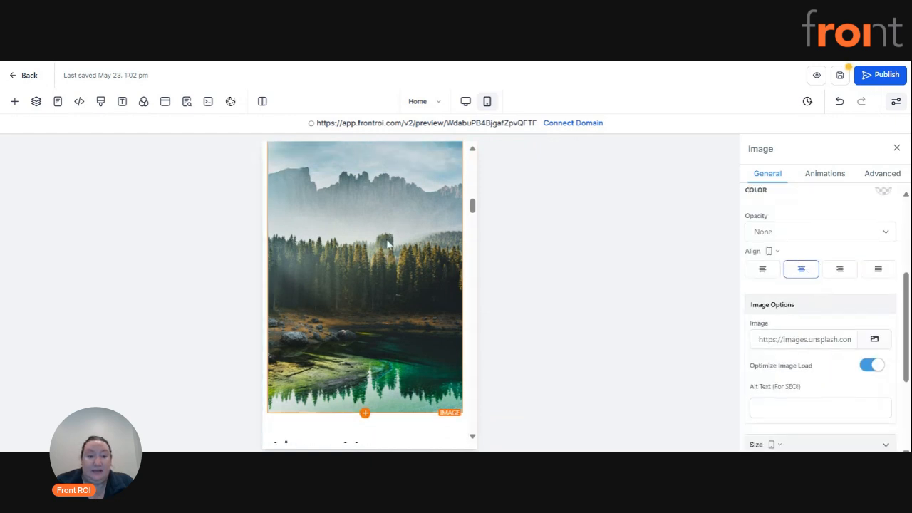
scroll(826, 255, "down", 3)
scroll(837, 255, "down", 1)
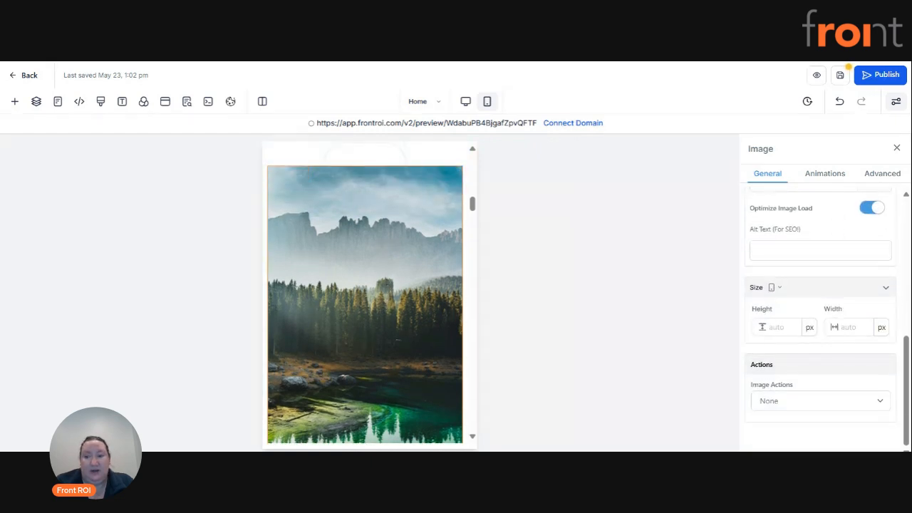
left_click(778, 289)
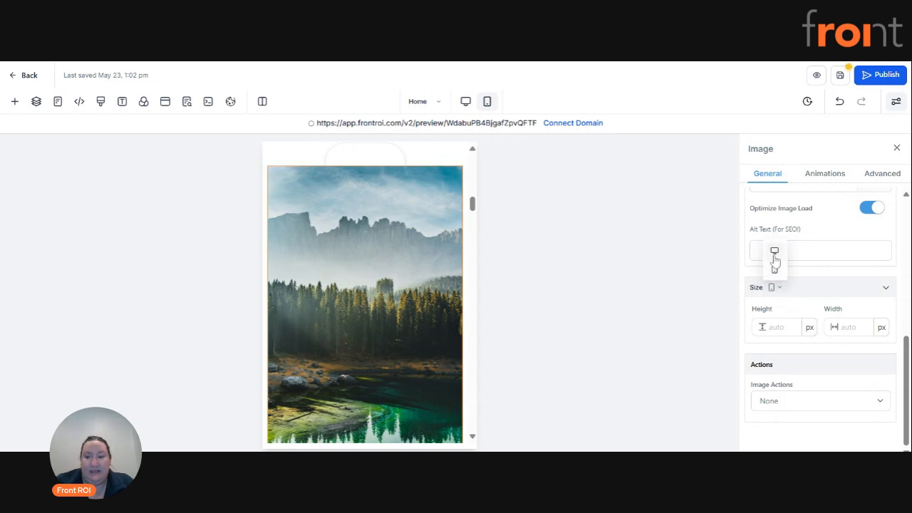
left_click(776, 327)
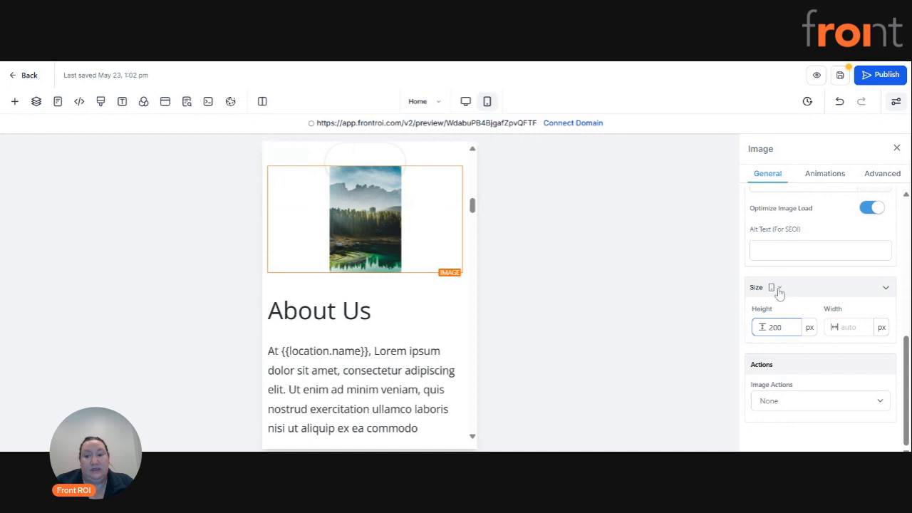
Step: Check the mountain image's size settings for desktop and return to the mobile ones
left_click(776, 288)
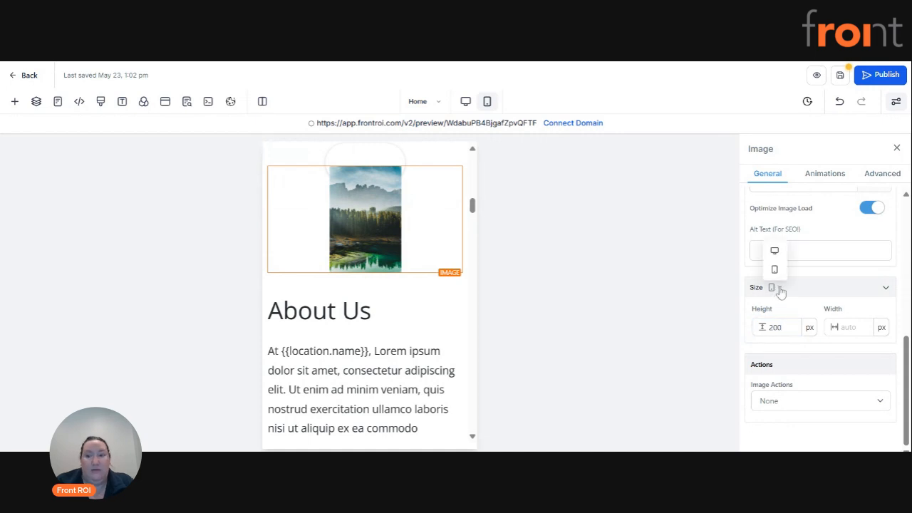
left_click(775, 250)
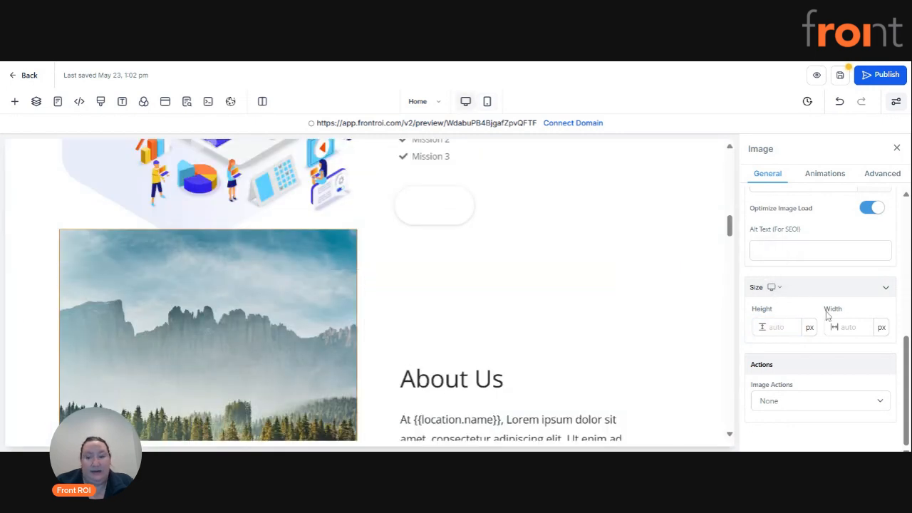
left_click(775, 288)
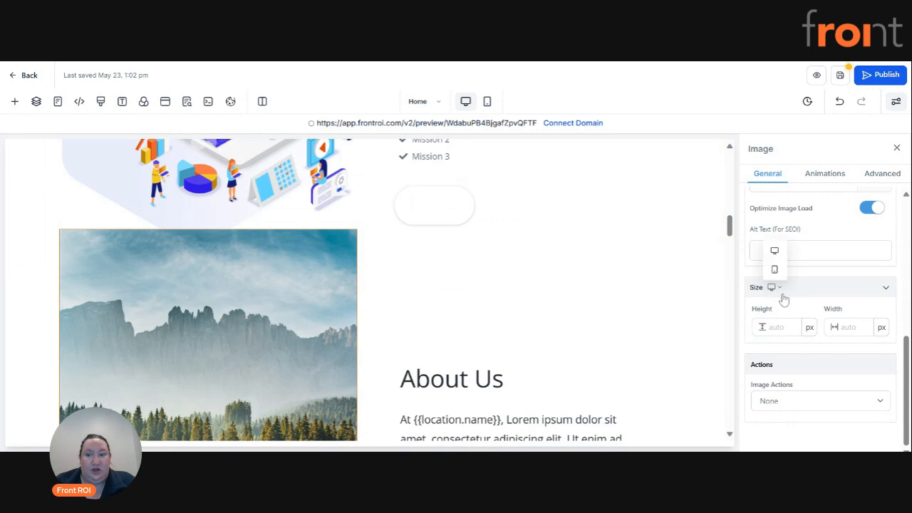
left_click(774, 270)
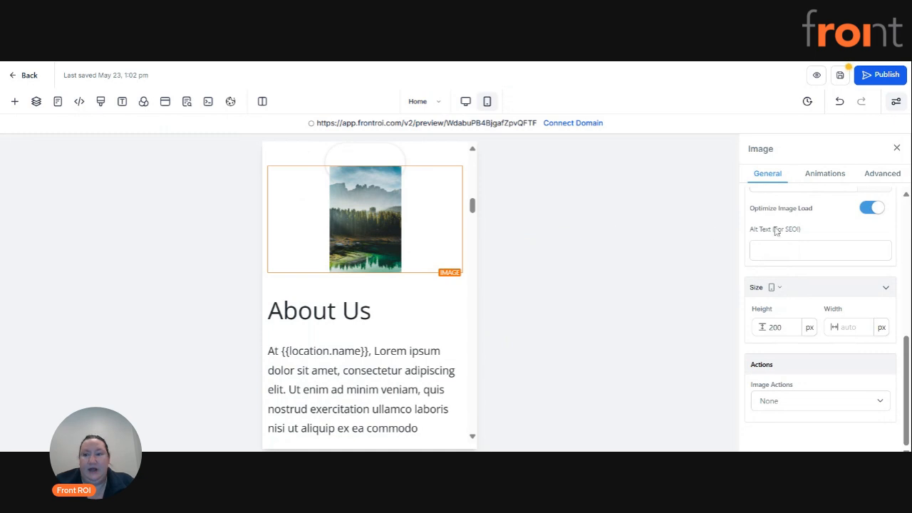
Step: Enter "Mountain view with lake in forfront" as the mountain image's SEO alt text
scroll(780, 242, "up", 1)
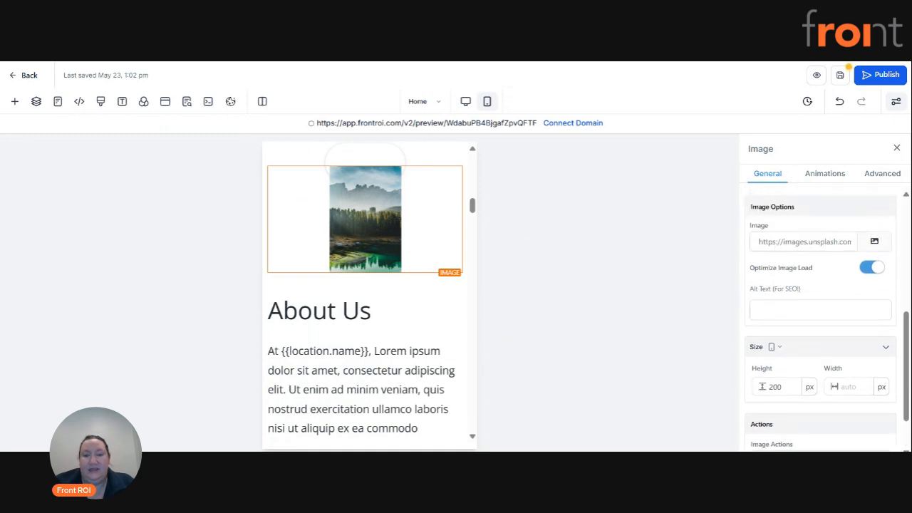
left_click(820, 310)
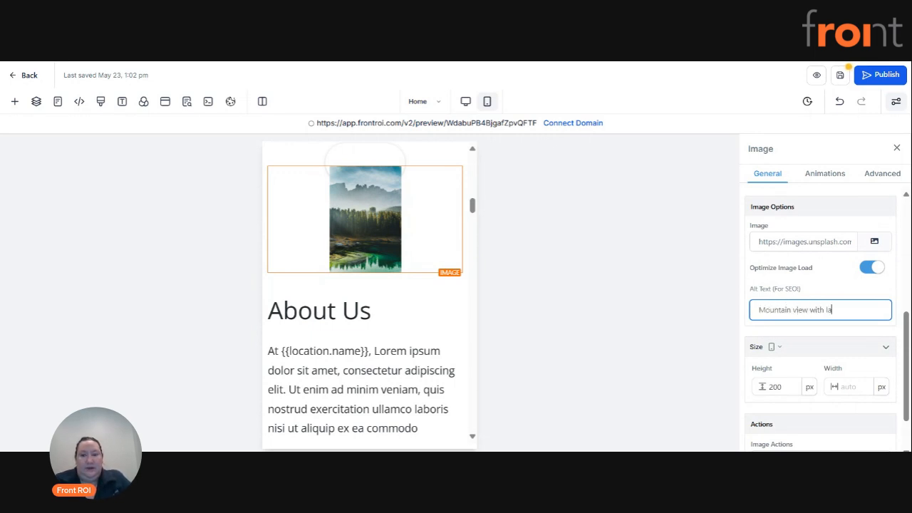
type("nt")
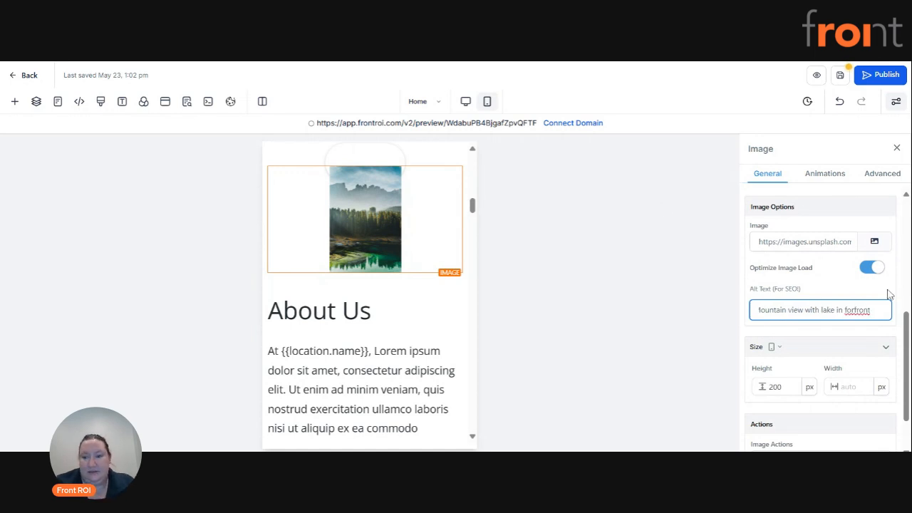
Step: Correct the misspelled last word of the mountain image's SEO alt text to "forefront"
key("BackSpace")
key("BackSpace")
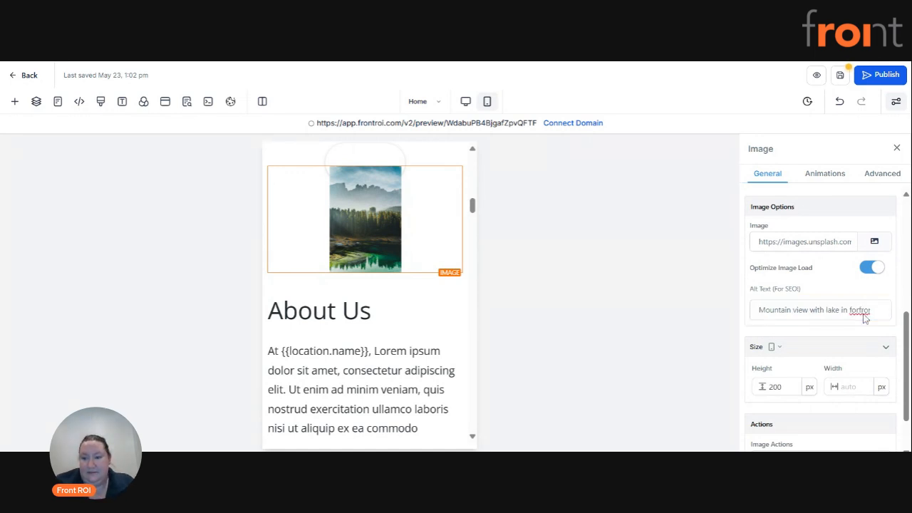
type("e")
left_click(842, 290)
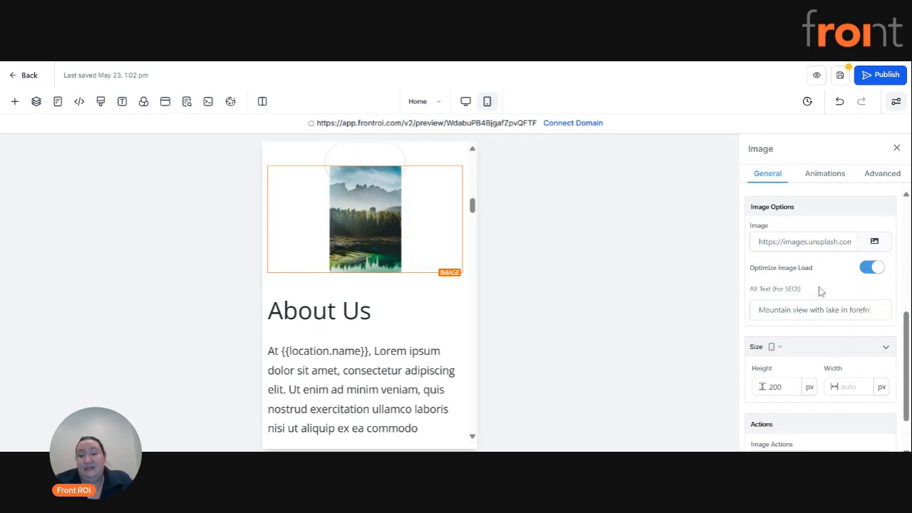
Step: Save the Home page, including the changes to its global section
scroll(382, 210, "up", 1)
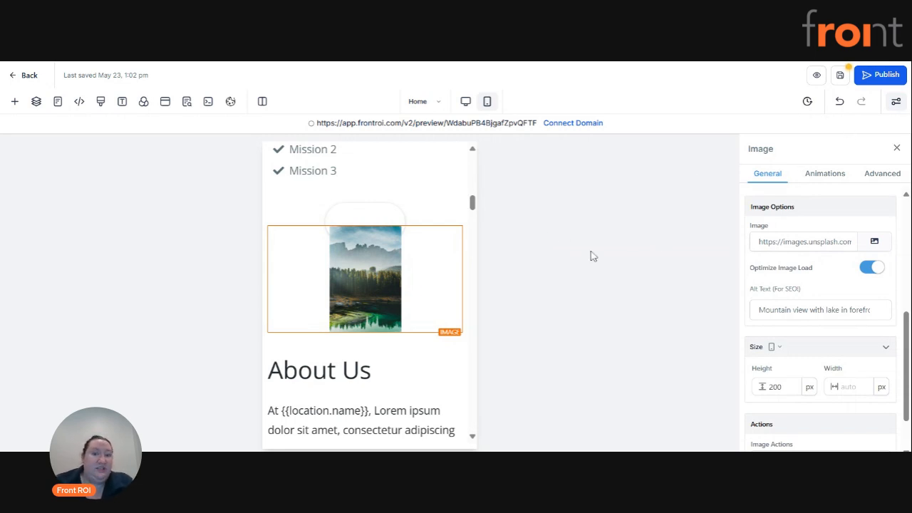
left_click(839, 75)
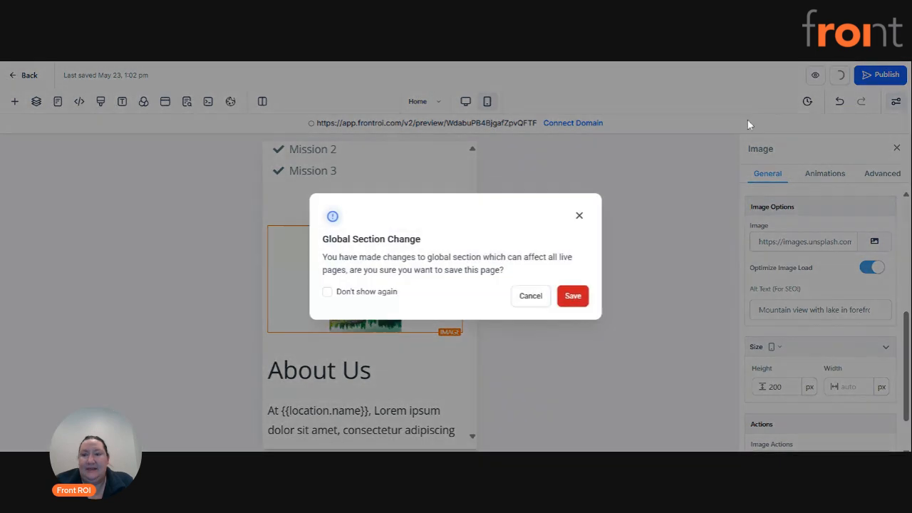
left_click(579, 299)
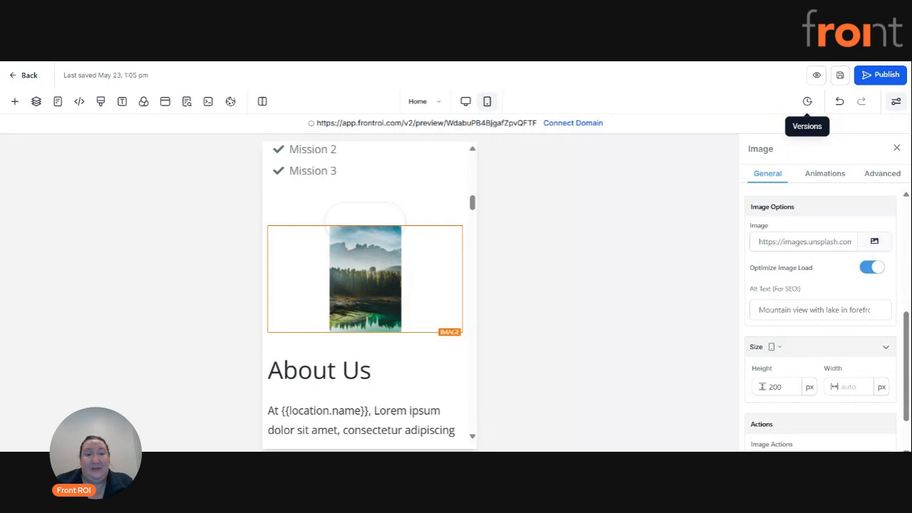
Step: Browse the Home page's version history, preview version #9 and return to the editor without restoring it
left_click(807, 102)
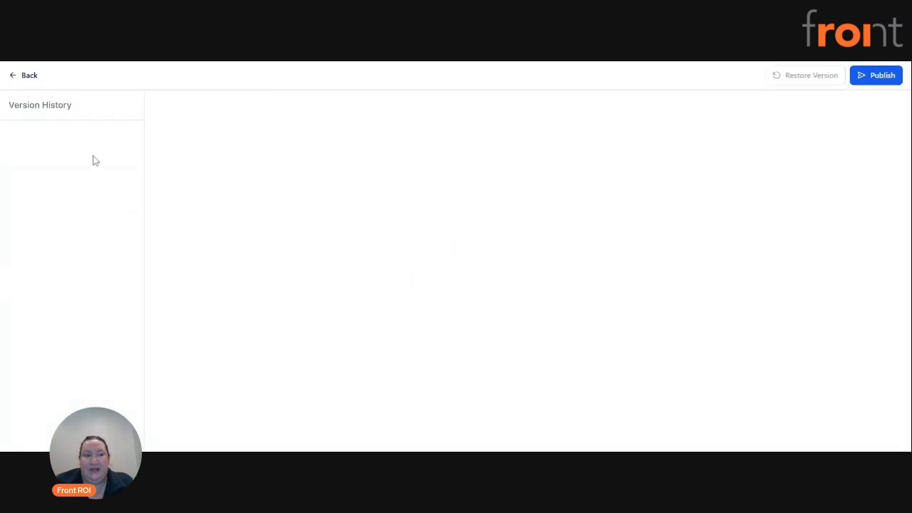
scroll(100, 239, "down", 2)
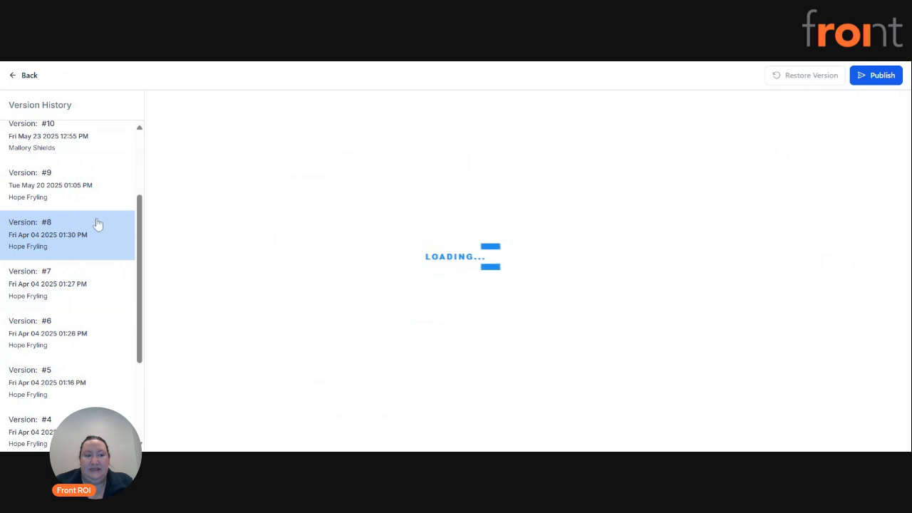
scroll(95, 226, "down", 3)
scroll(73, 193, "up", 5)
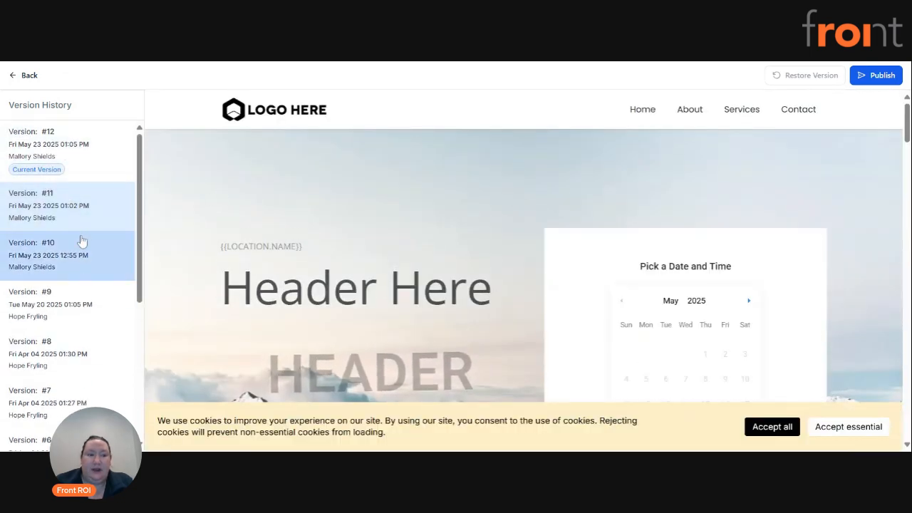
left_click(78, 323)
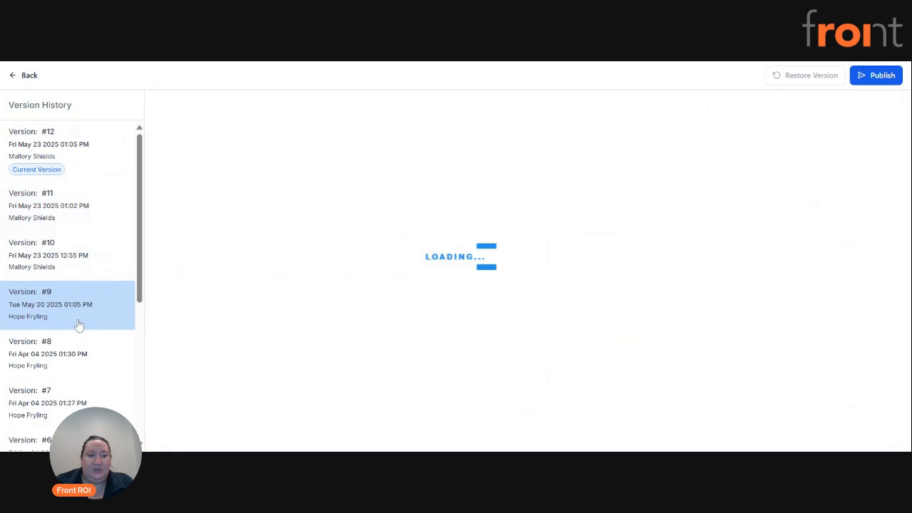
scroll(583, 197, "down", 10)
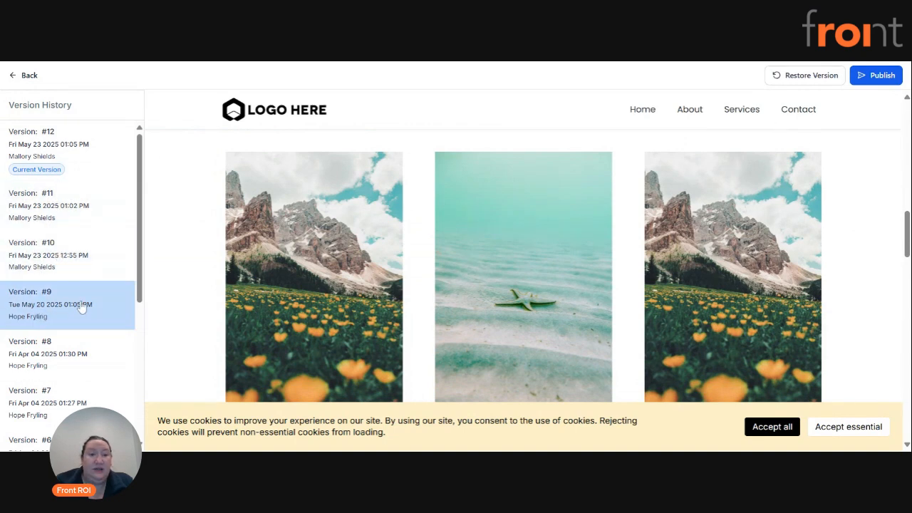
scroll(487, 146, "up", 10)
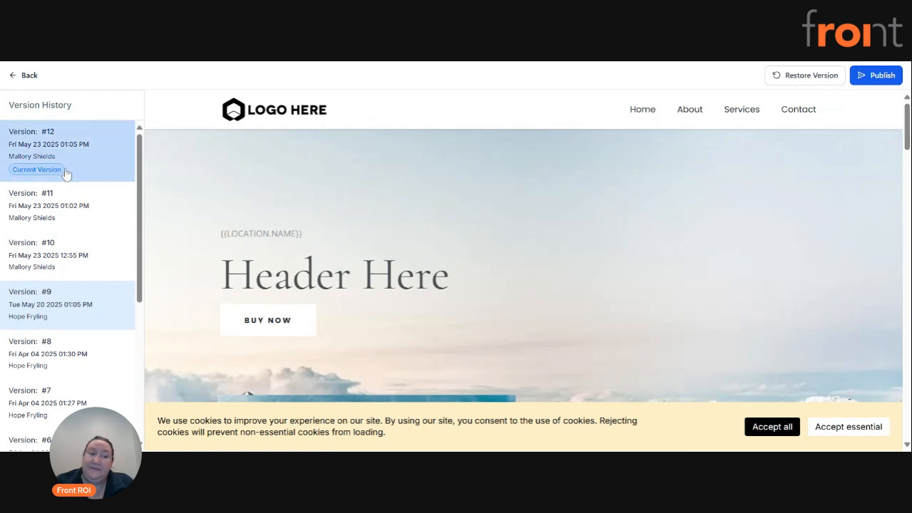
left_click(26, 76)
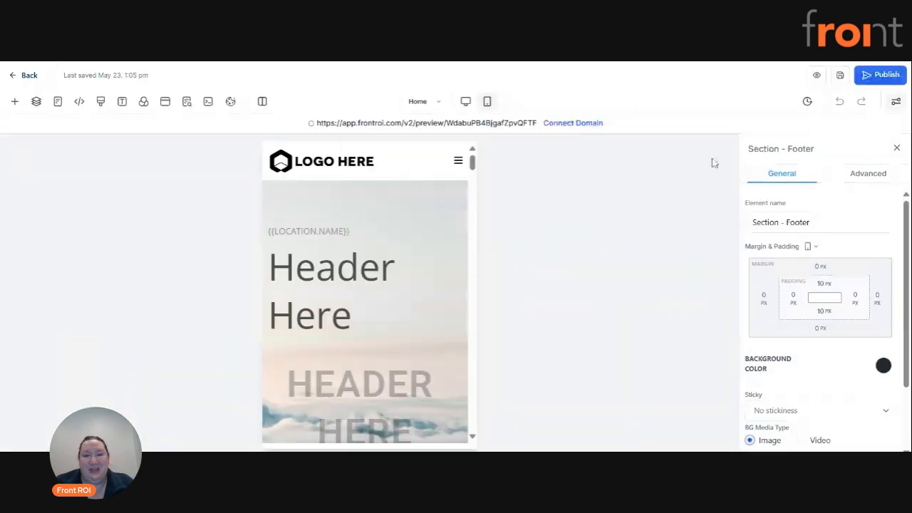
Step: Hide the footer section's settings and switch the Home page to the desktop layout
left_click(897, 104)
left_click(898, 103)
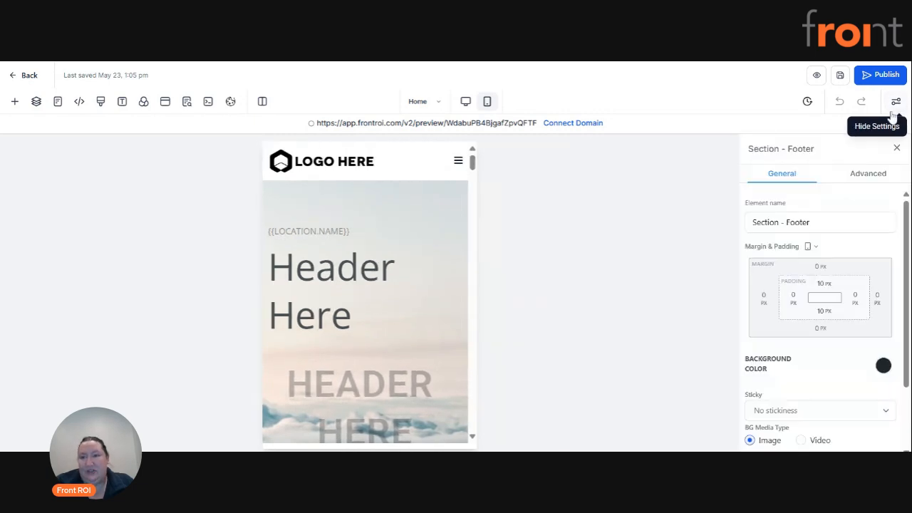
left_click(896, 147)
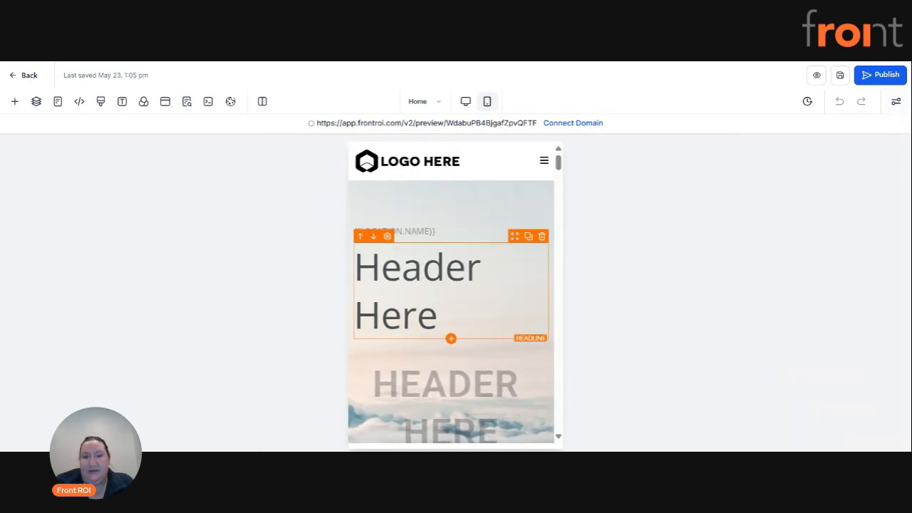
left_click(465, 101)
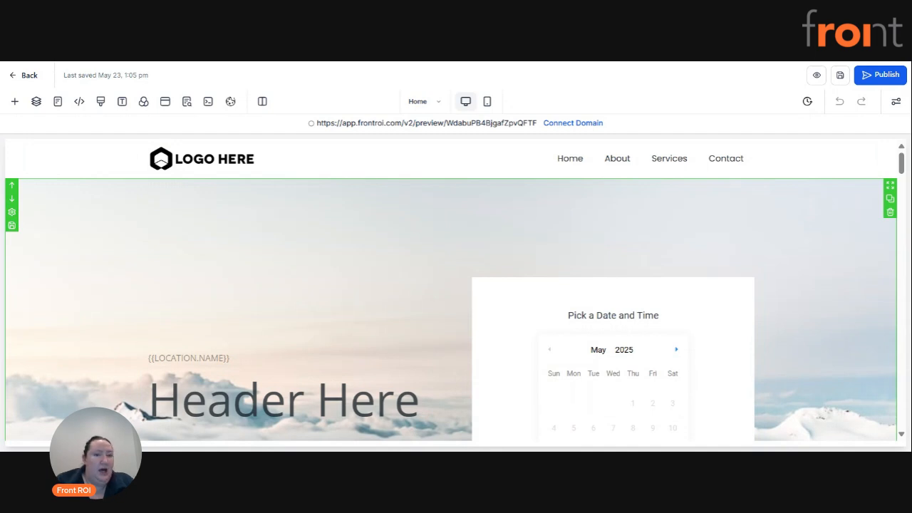
Step: Leave the page editor and review the website's stats, sales, security headers and tracking events
left_click(20, 80)
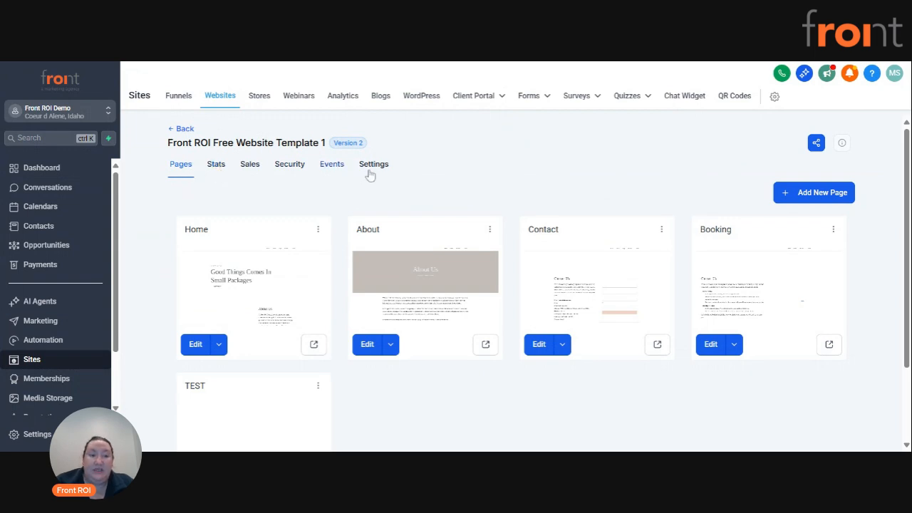
left_click(217, 166)
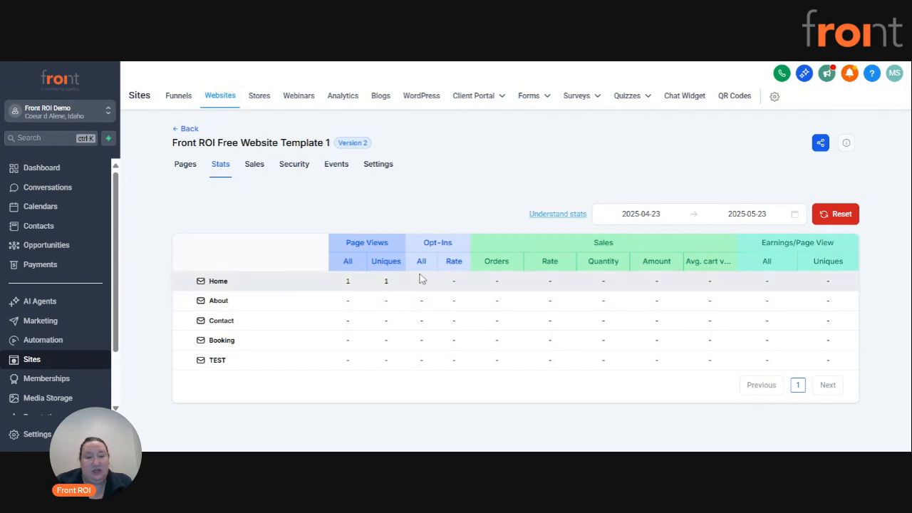
left_click(258, 166)
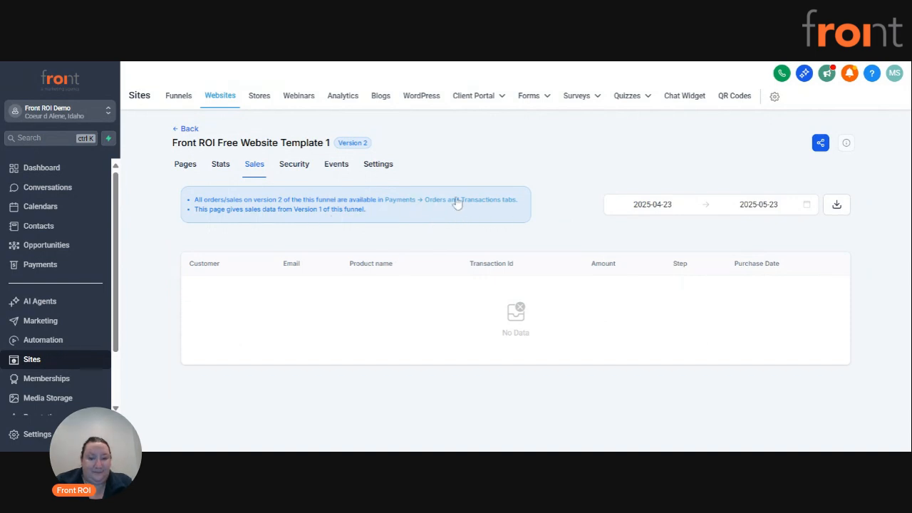
left_click(292, 168)
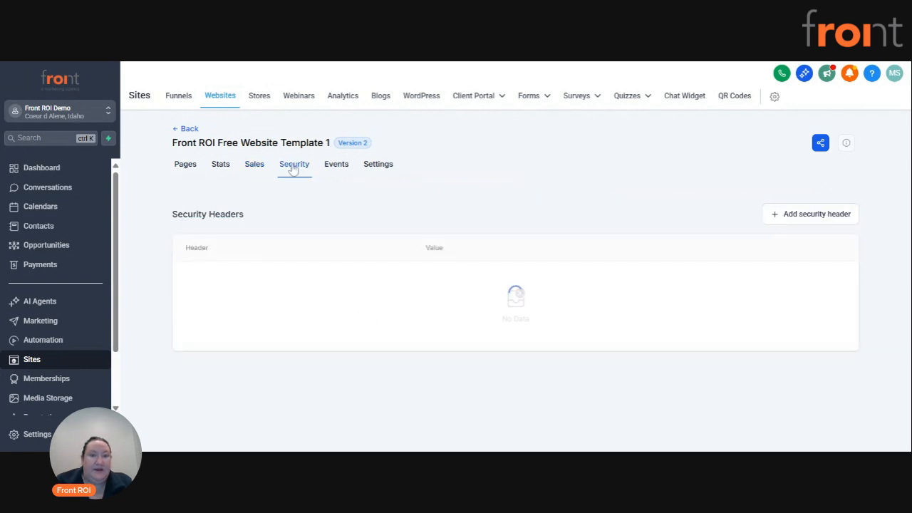
left_click(335, 168)
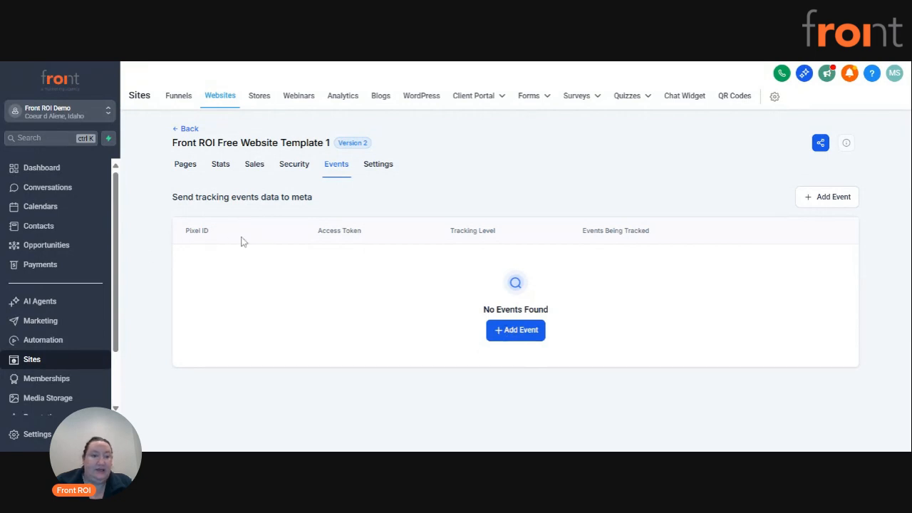
Step: Review the website's settings, from name, domain and tracking codes to the chat widget choices, payment and optimization options
left_click(377, 166)
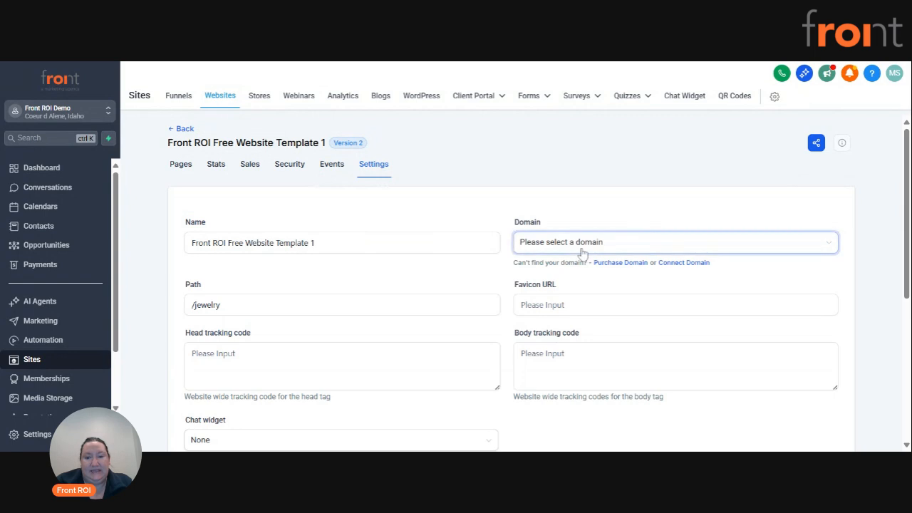
scroll(675, 306, "down", 1)
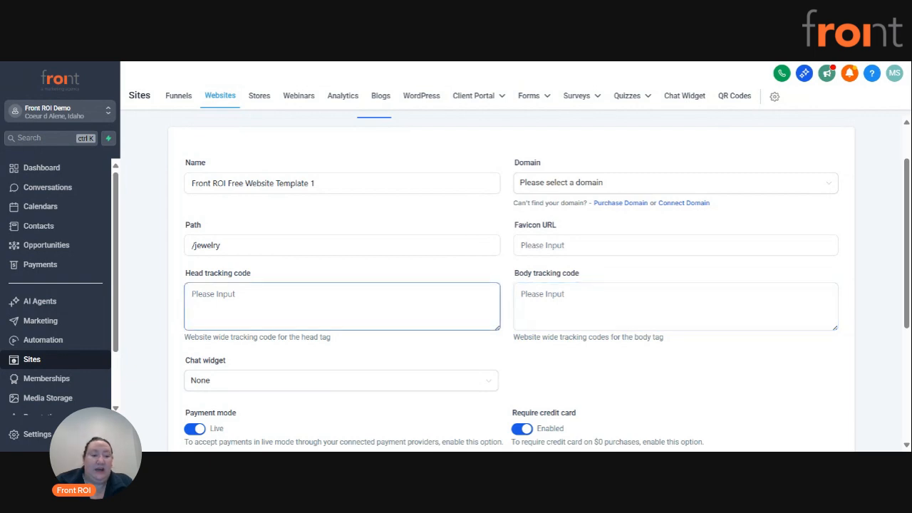
scroll(302, 288, "down", 2)
left_click(251, 269)
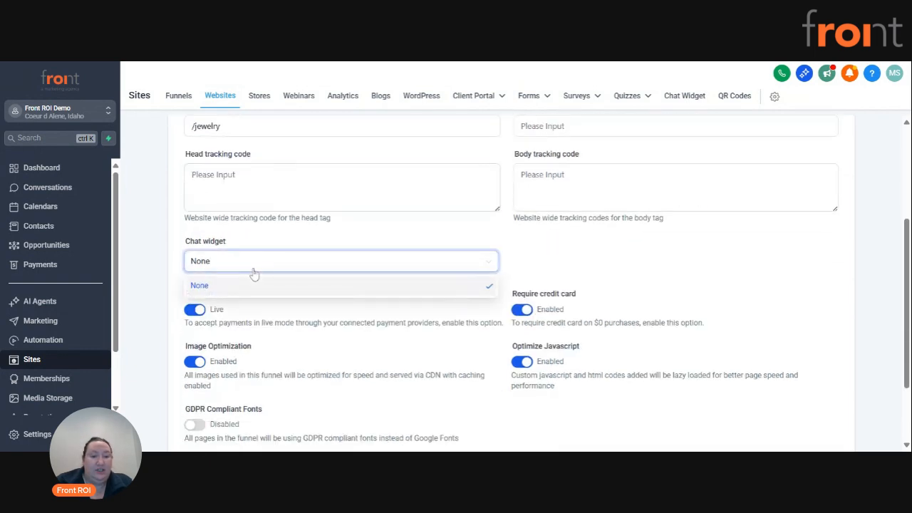
left_click(452, 309)
scroll(463, 309, "down", 2)
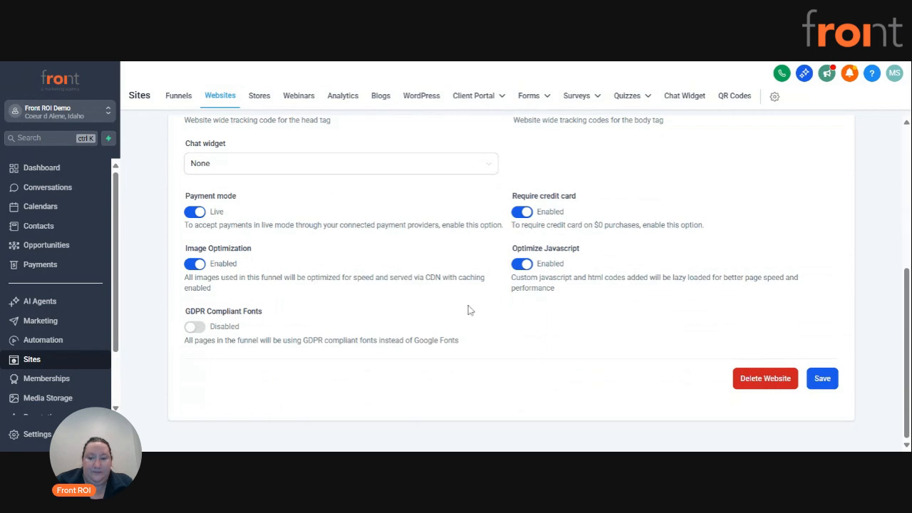
scroll(436, 302, "up", 5)
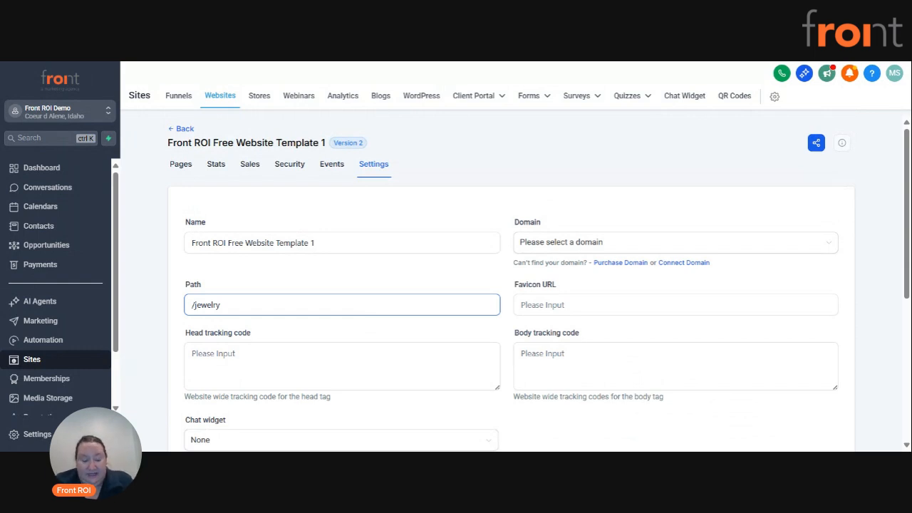
mouse_move(545, 102)
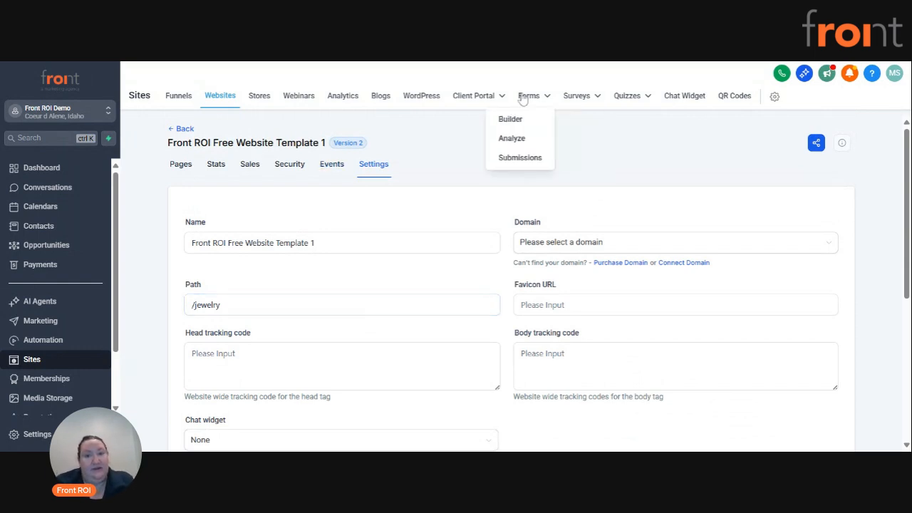